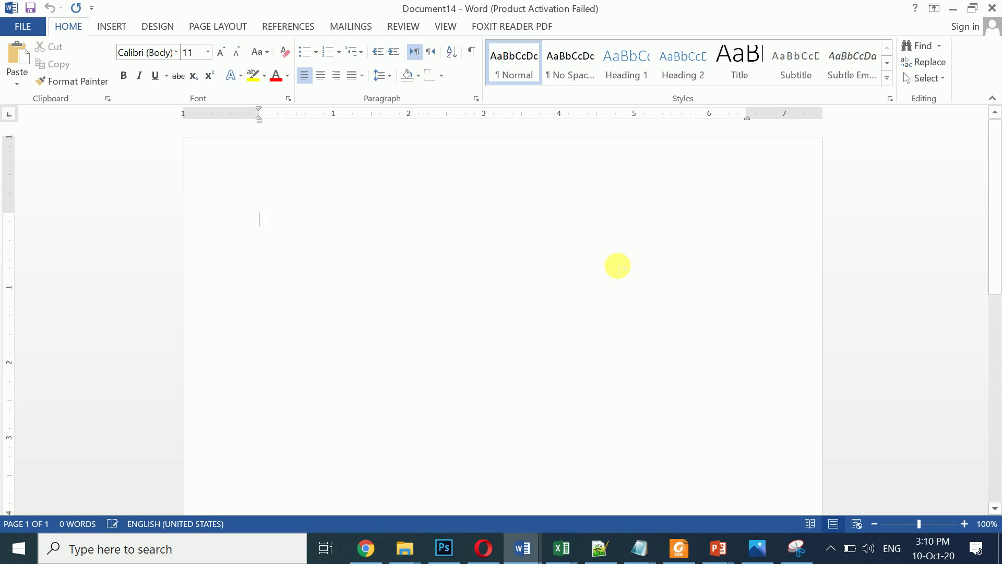
Step: Enter the opening line "How to create table of contents in MS Word?" in the blank document
type("H")
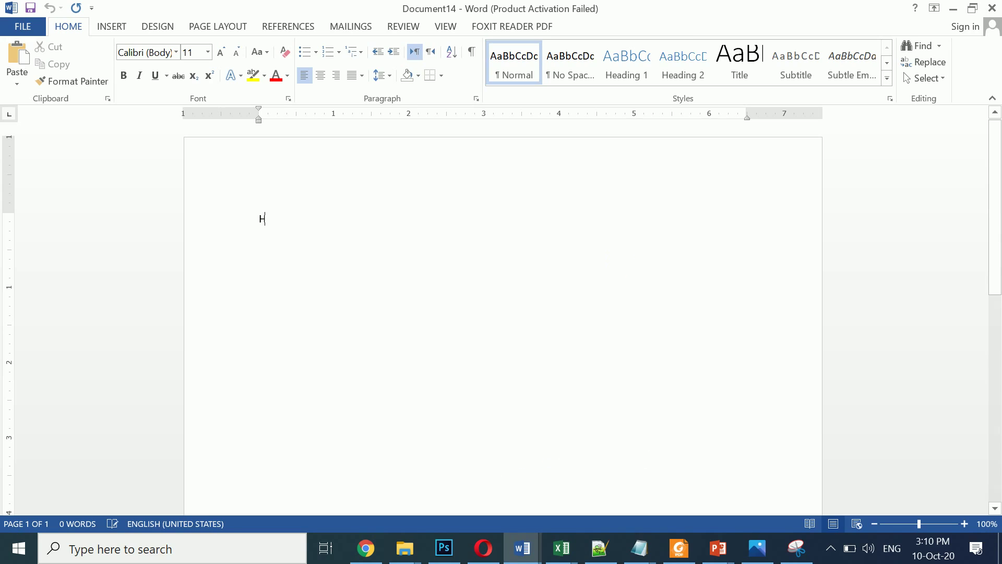
type("ow  ")
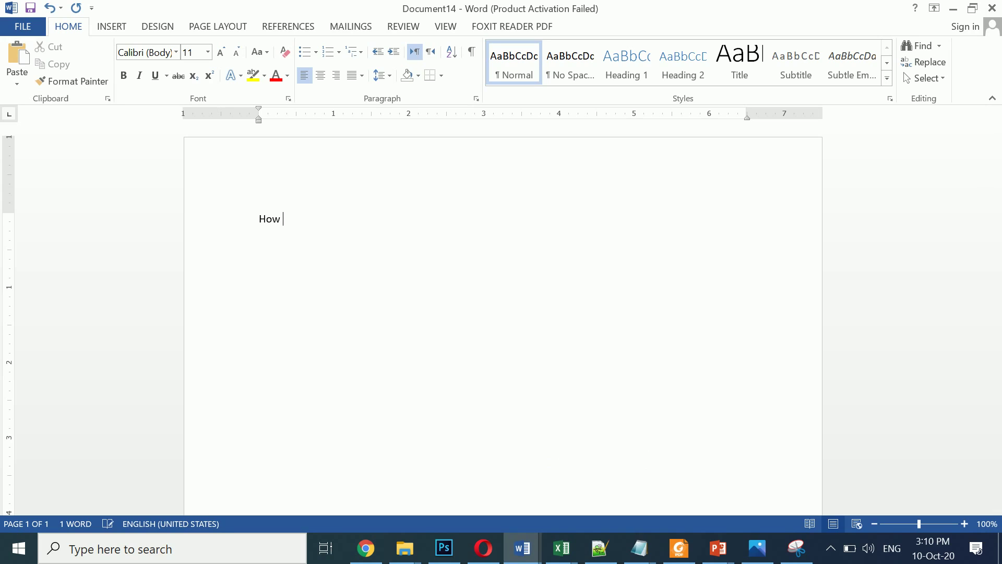
type("to ")
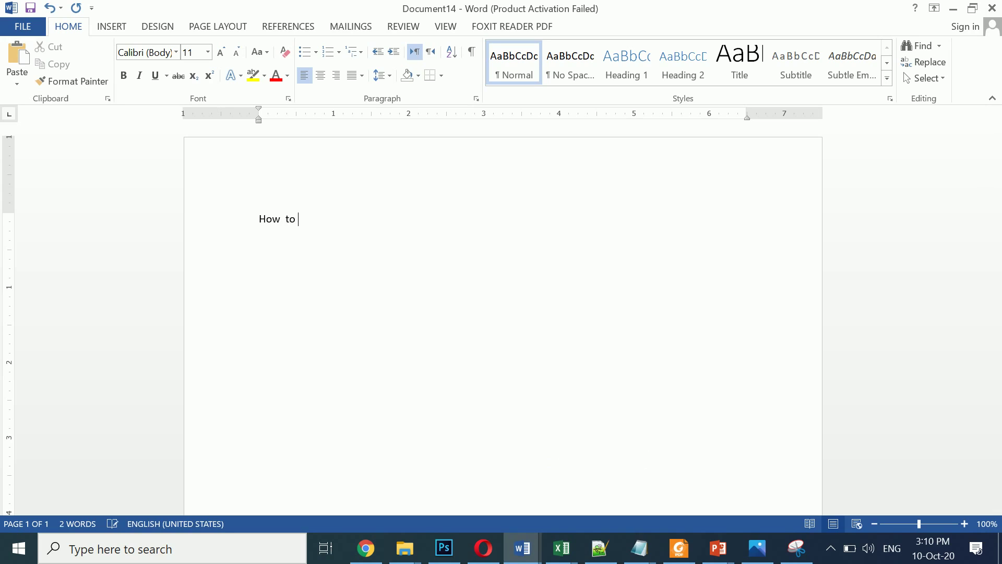
type("create tableon")
key("BackSpace")
key("BackSpace")
type("of contents in MS Word?")
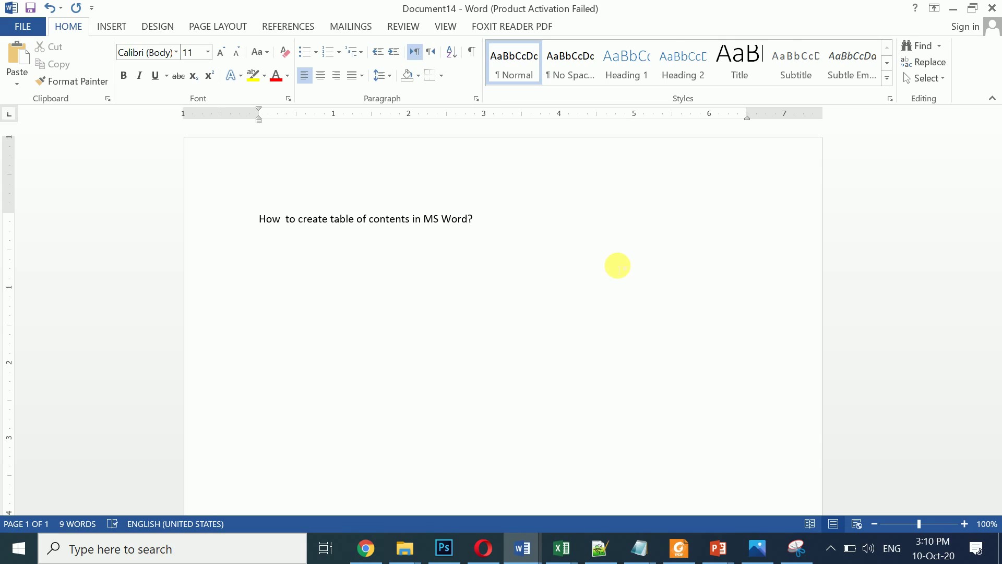
Step: Change "contents" to "content" in the opening line, working at 140% zoom
left_click(965, 524)
left_click(965, 523)
left_click(964, 524)
left_click(964, 523)
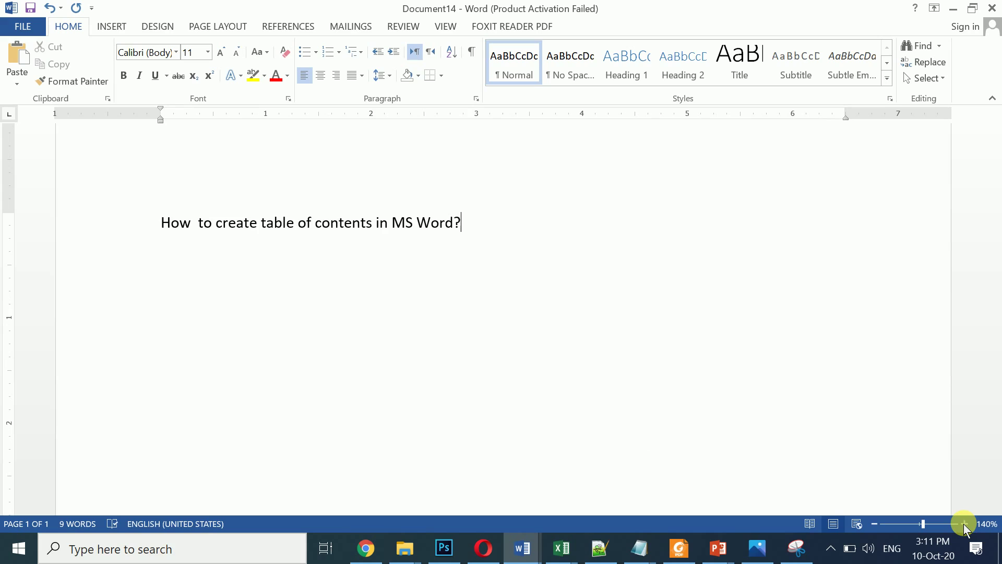
key("ctrl+Left")
key("ctrl+Left")
key("ctrl+Left")
key("ctrl+Left")
key("Left")
key("BackSpace")
key("ctrl+Right")
key("ctrl+Right")
key("ctrl+Right")
key("ctrl+Right")
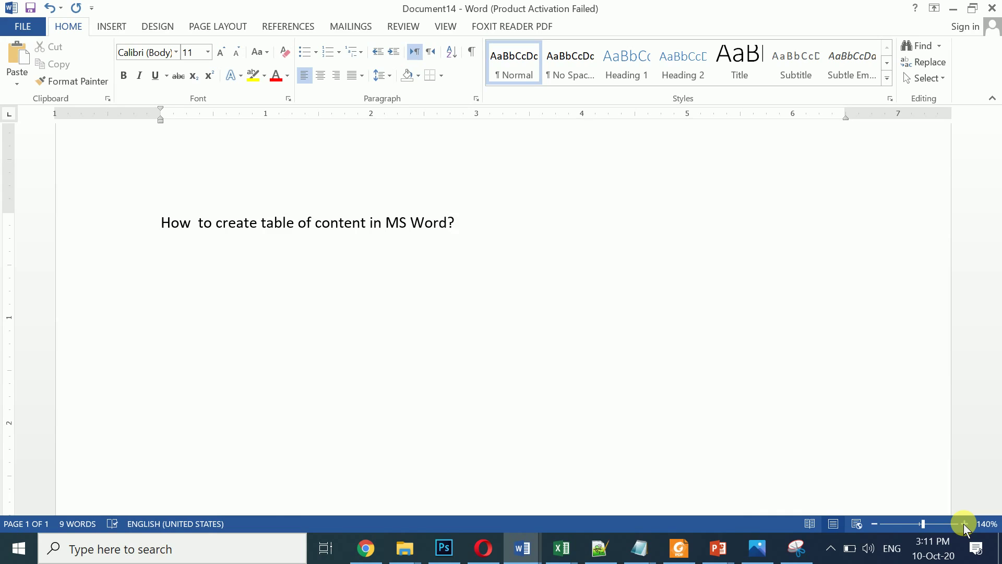
Step: Start a new paragraph below the opening line and remove the extra space between "How" and "to"
key("Return")
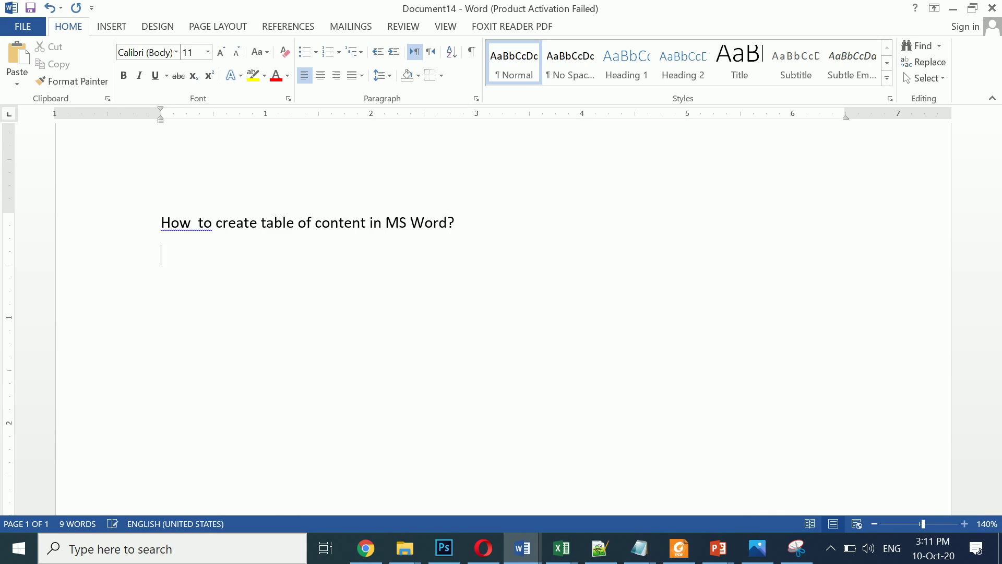
key("Right")
key("Right")
key("Right")
key("Right")
key("Right")
key("Left")
key("BackSpace")
key("Down")
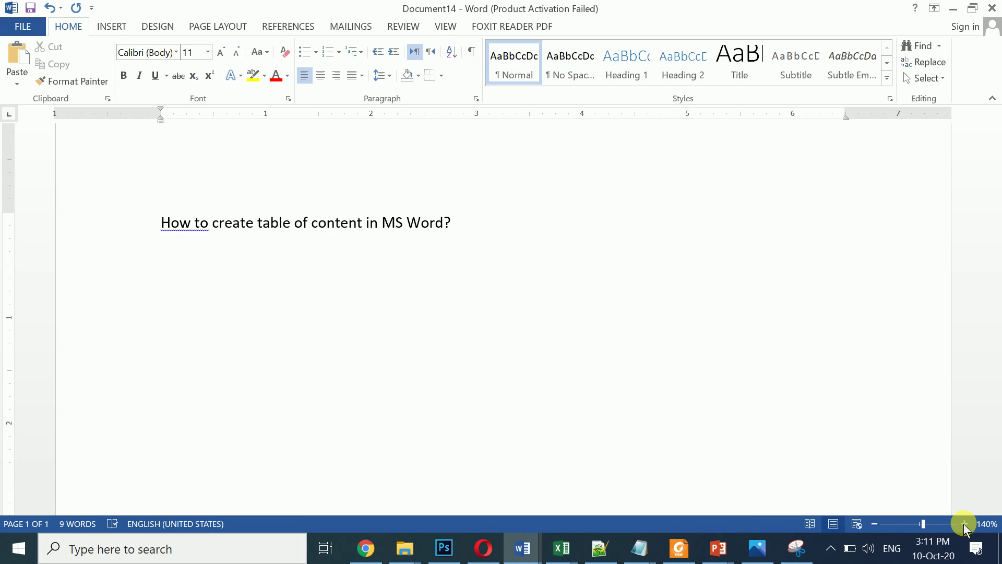
key("Up")
key("ctrl+Right")
key("Left")
key("Left")
key("Left")
key("Down")
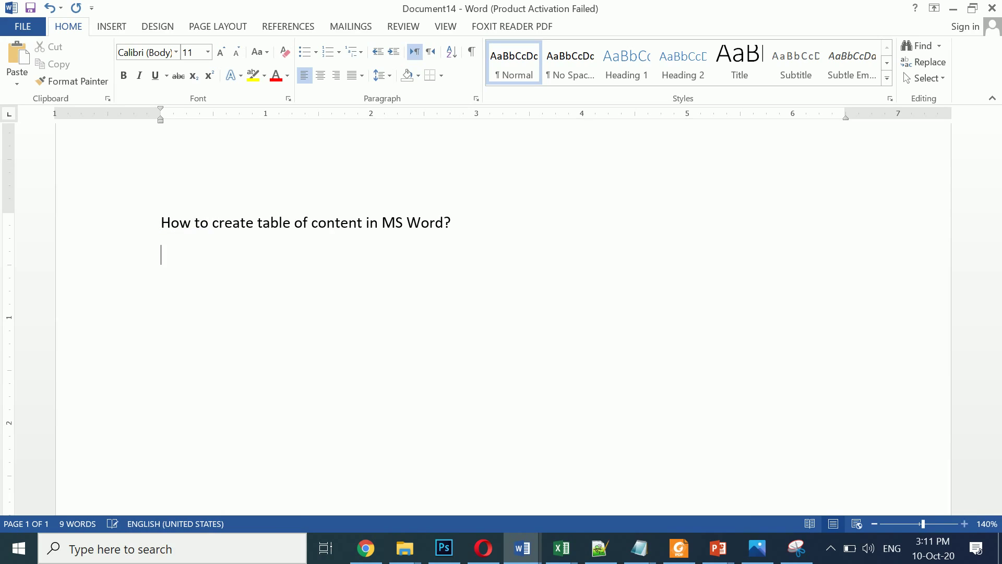
Step: After a blank line, list Abstract, Introduction, Literature Survey, Tools and Methods, and References on separate lines
key("Return")
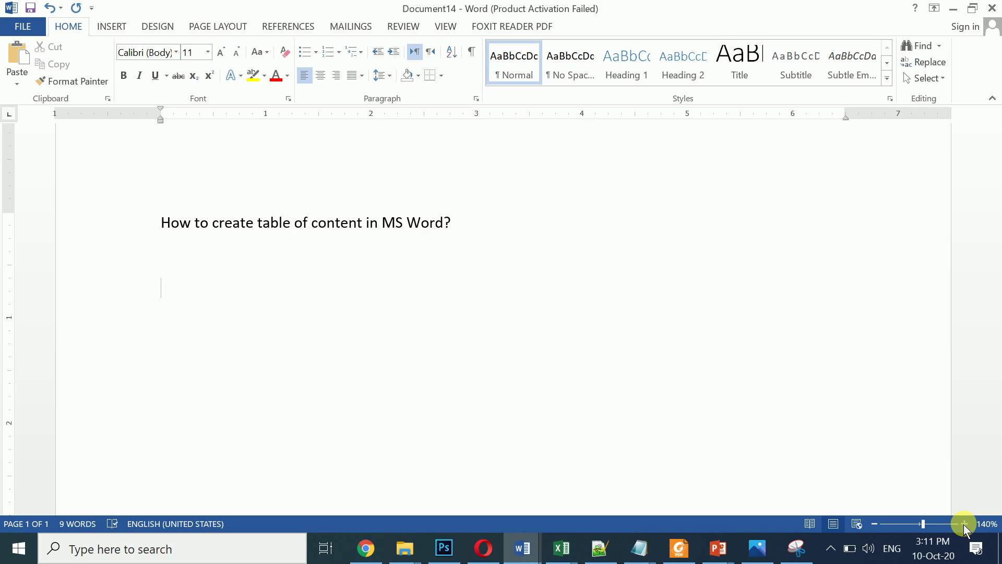
type("A")
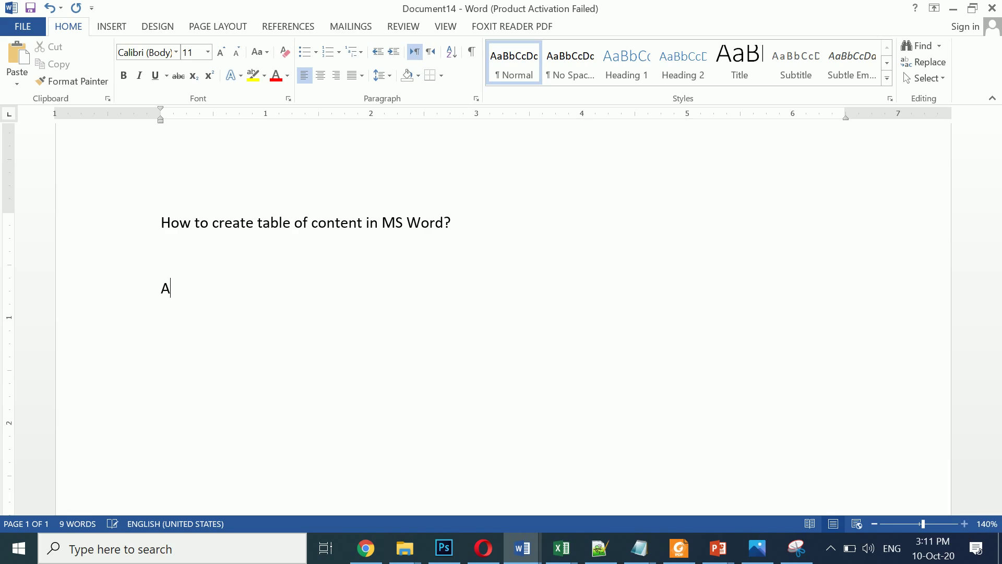
type("bstract ")
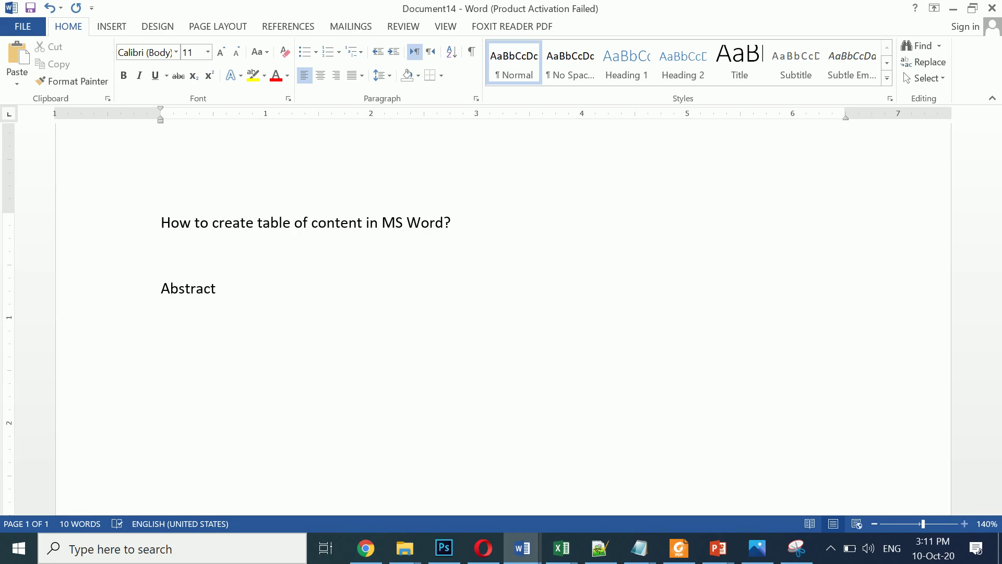
type("Introduction")
key("Return")
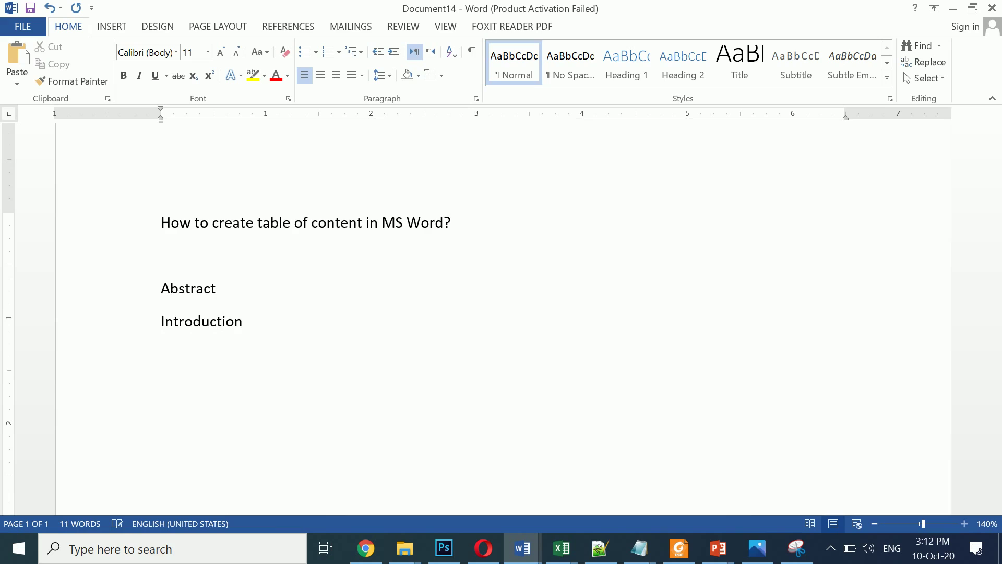
type("Literature Su")
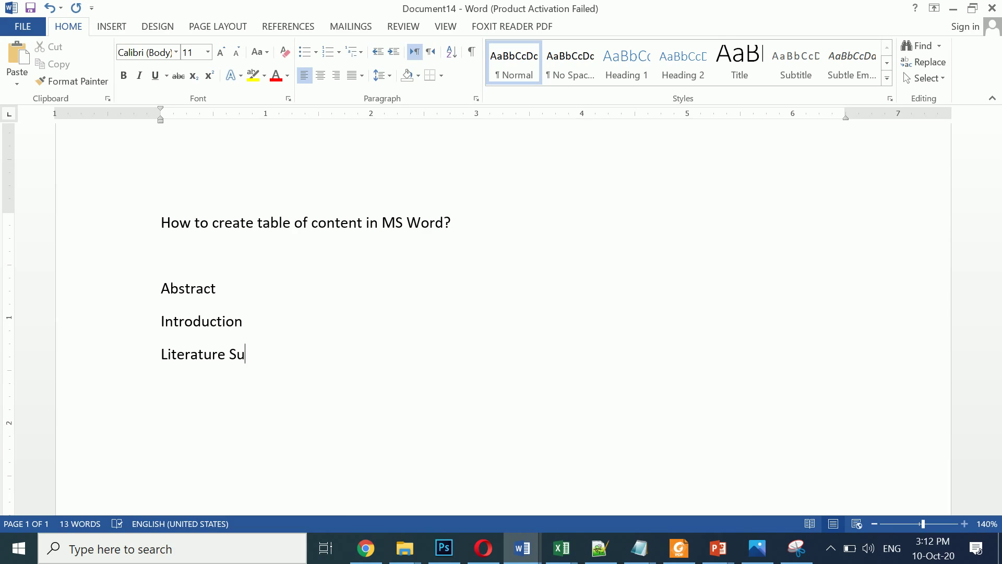
type("rvey")
key("Return")
type("Tools and Methods")
key("Return")
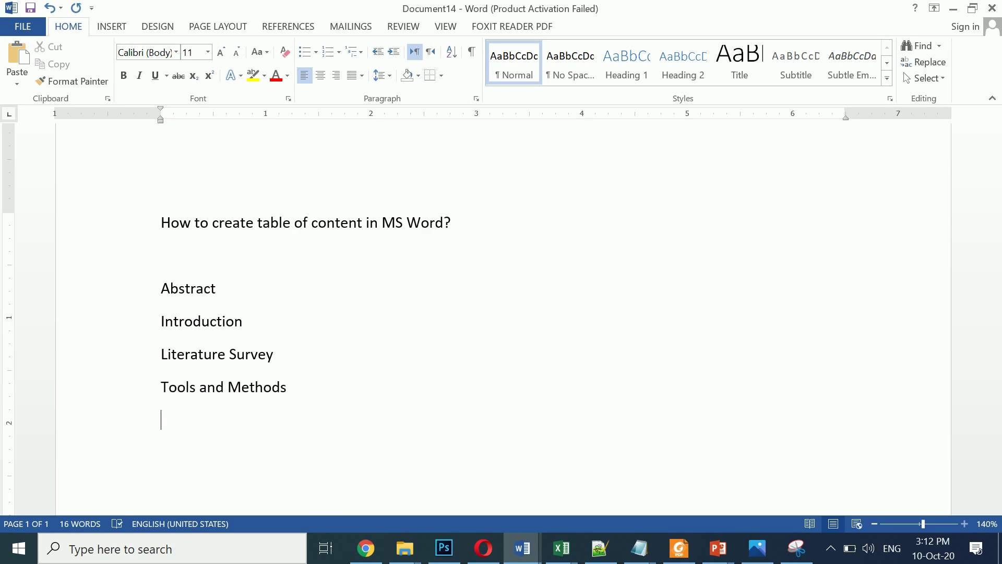
type("References")
Step: Apply the Heading 1 style to the "Abstract" line
key("Home")
key("Up")
key("Up")
key("Up")
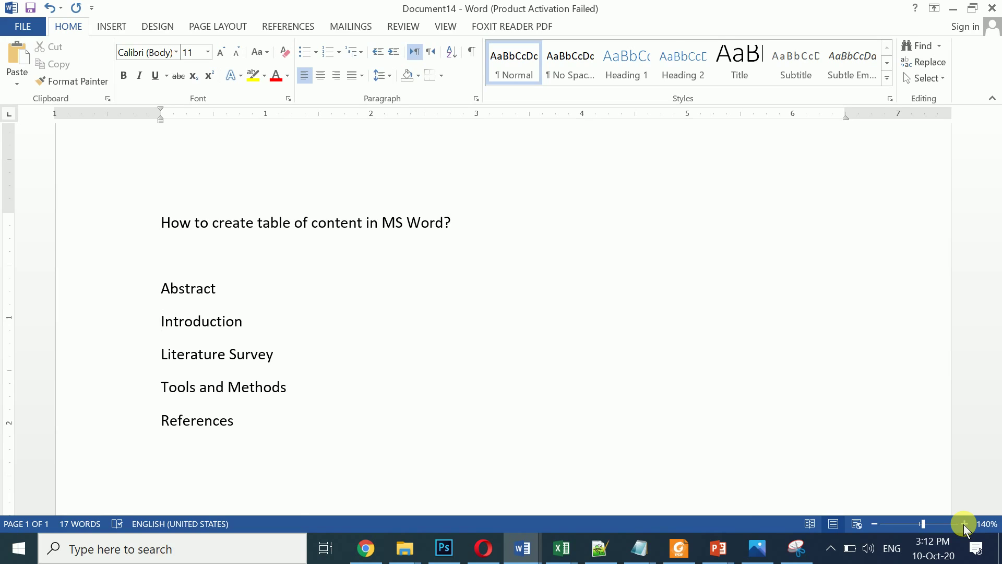
key("Right")
key("Right")
key("Right")
key("Right")
key("Right")
key("Right")
key("Up")
key("Home")
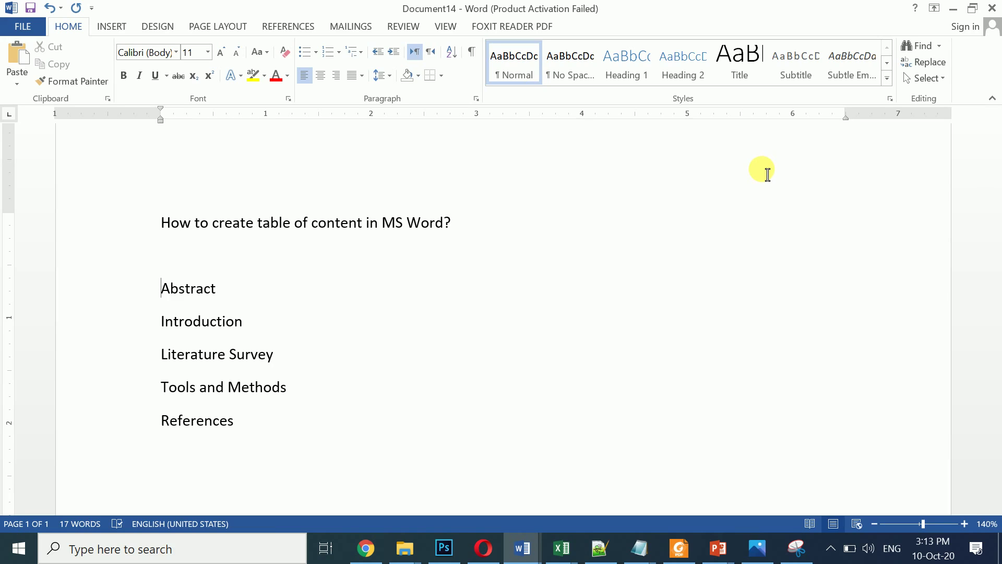
left_click(635, 69)
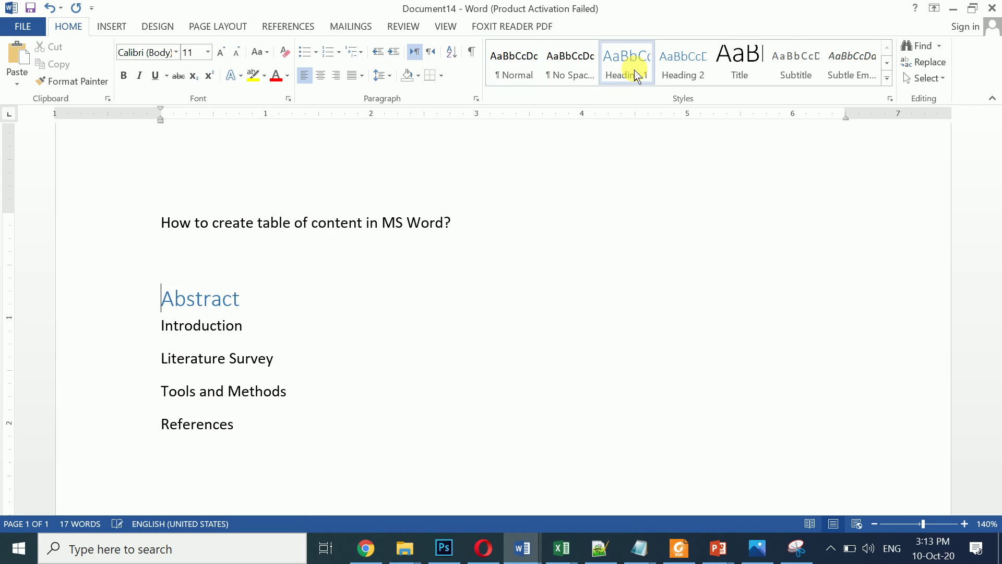
Step: Begin a paragraph under the Abstract heading with "We write couple of sentences to introduce the topic,"
key("End")
key("Return")
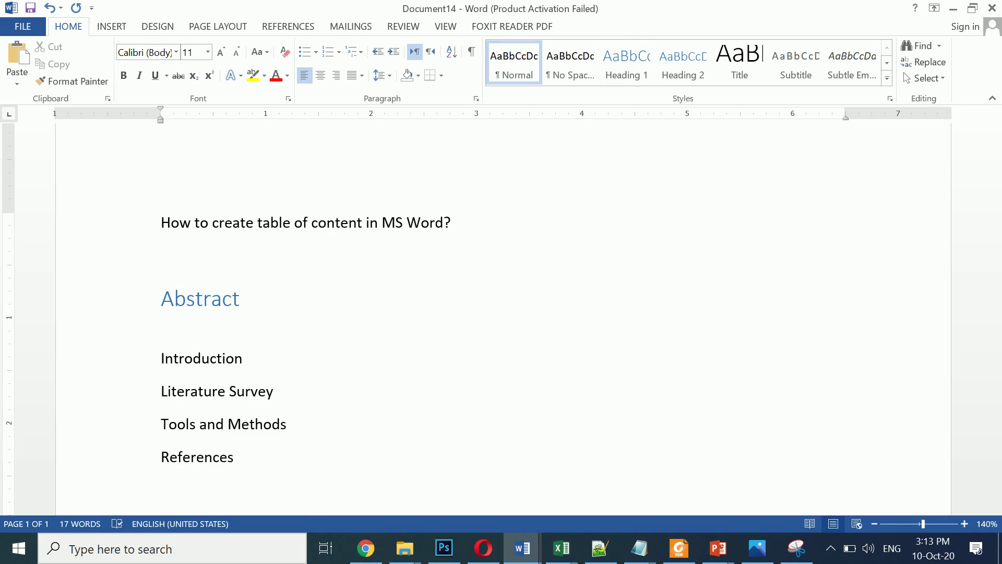
type("W")
type("e w")
type("rite ")
type("few")
key("BackSpace")
key("BackSpace")
key("BackSpace")
type("couple ")
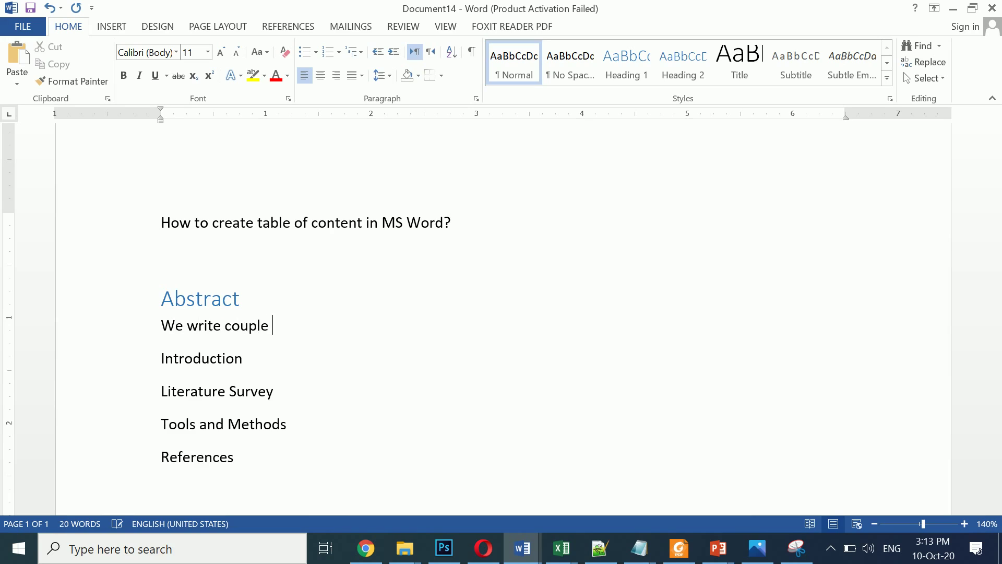
type("of sentences to in")
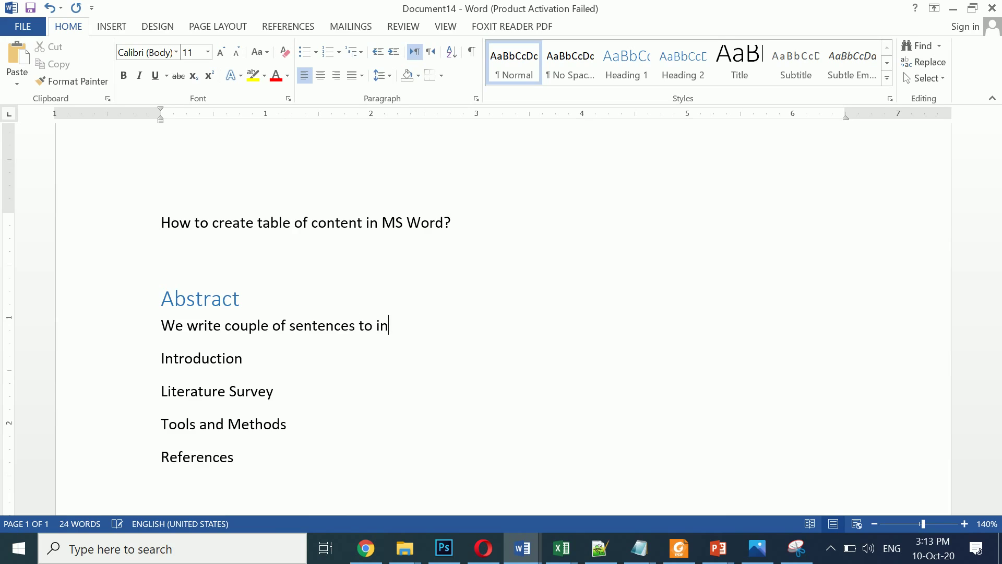
type("troduce the topic, Cou")
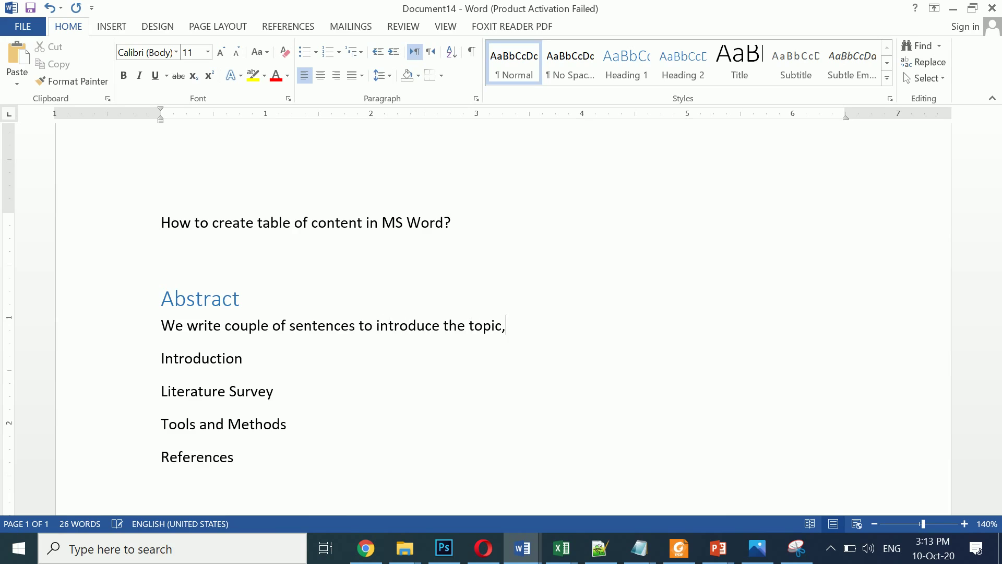
Step: Continue the Abstract paragraph with "couple of sentences about tools and methods," in lowercase
key("BackSpace")
key("BackSpace")
key("BackSpace")
type("couple of sente")
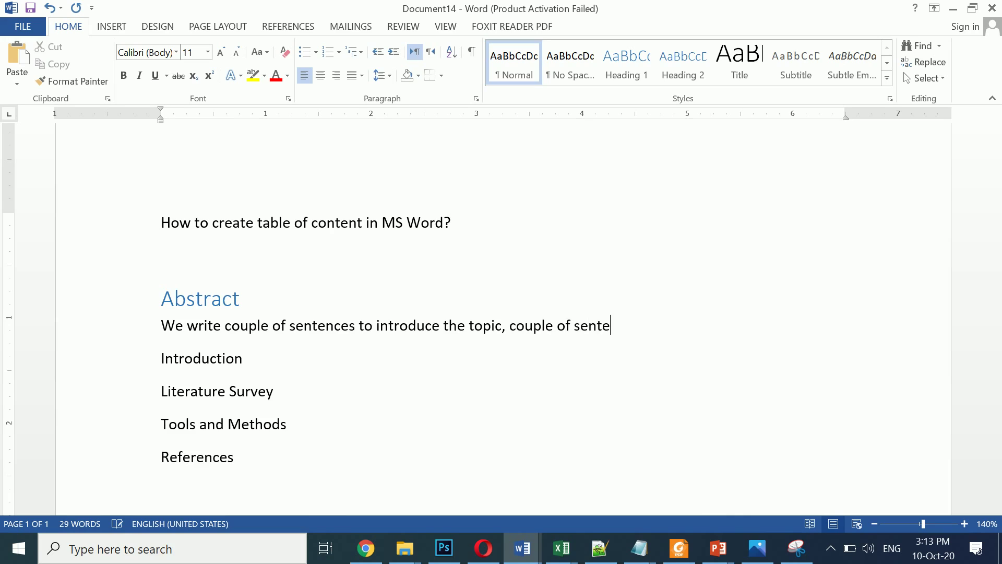
type("nces about tools and ")
type("metho")
key("BackSpace")
type("ethods,")
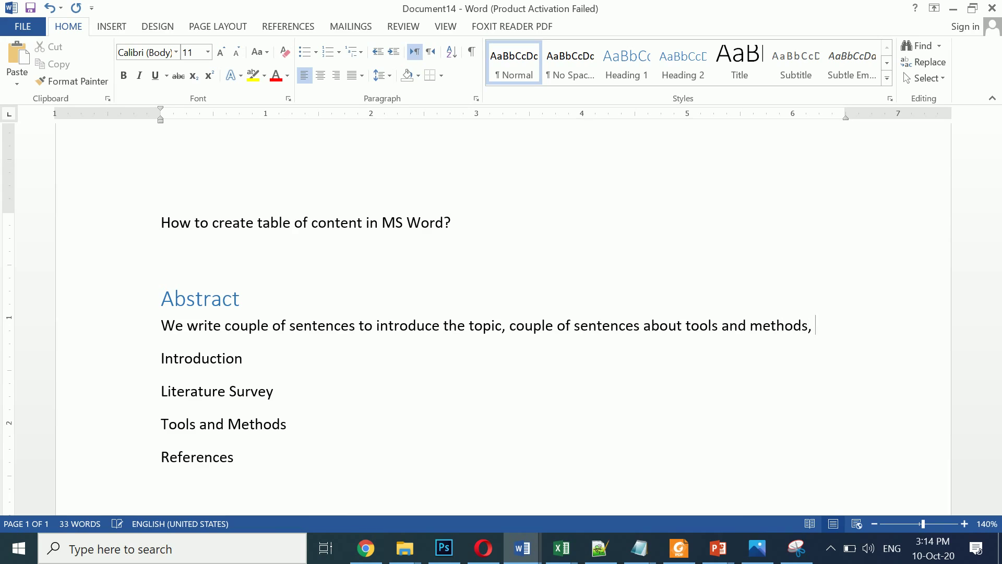
Step: Finish the Abstract paragraph with "couple of sentences about solution etc...", keeping it in the Normal style
type("couple ")
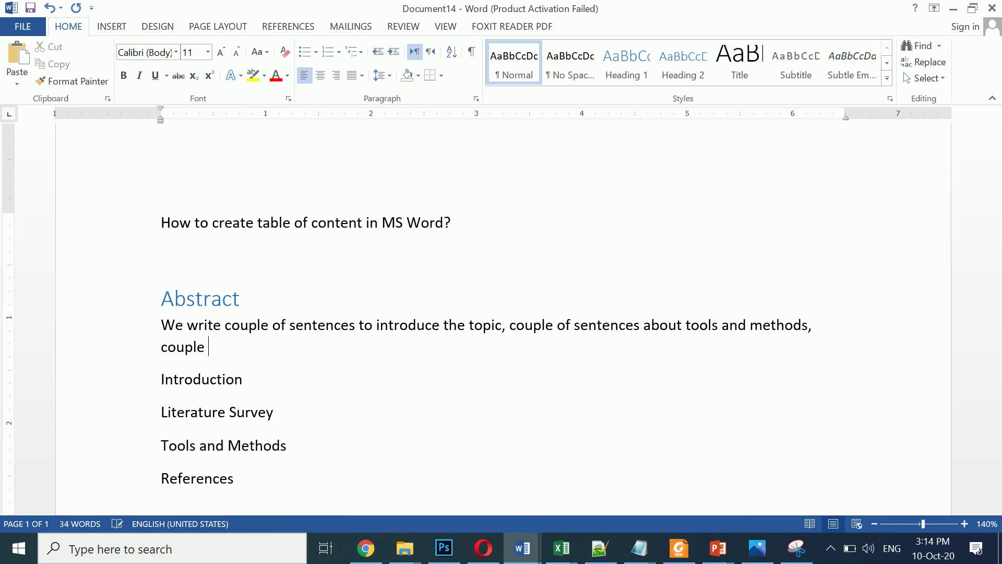
type("os sent")
key("BackSpace")
key("BackSpace")
key("BackSpace")
key("BackSpace")
key("BackSpace")
key("BackSpace")
key("BackSpace")
key("BackSpace")
key("BackSpace")
type("e of sentences about")
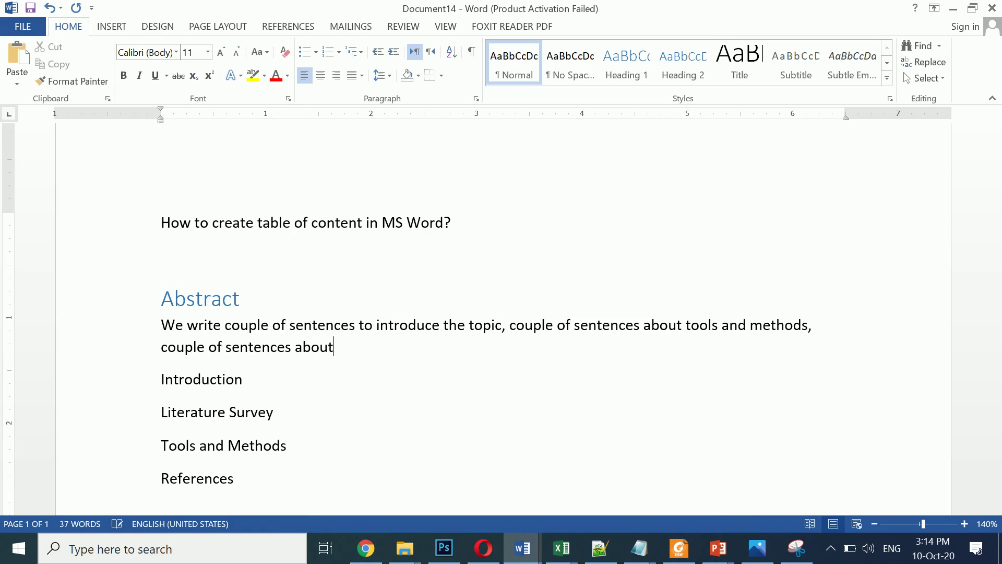
left_click(635, 74)
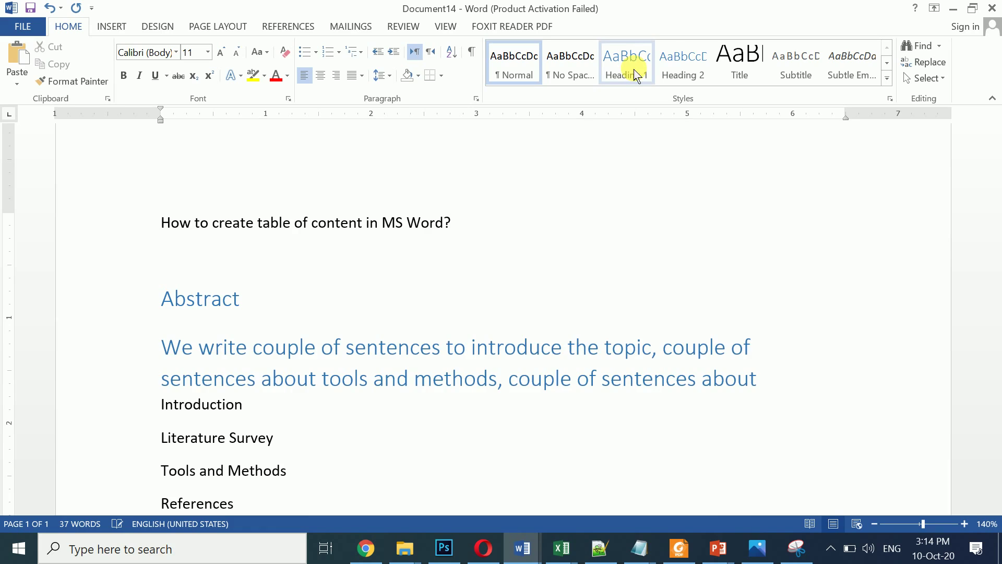
key("ctrl+z")
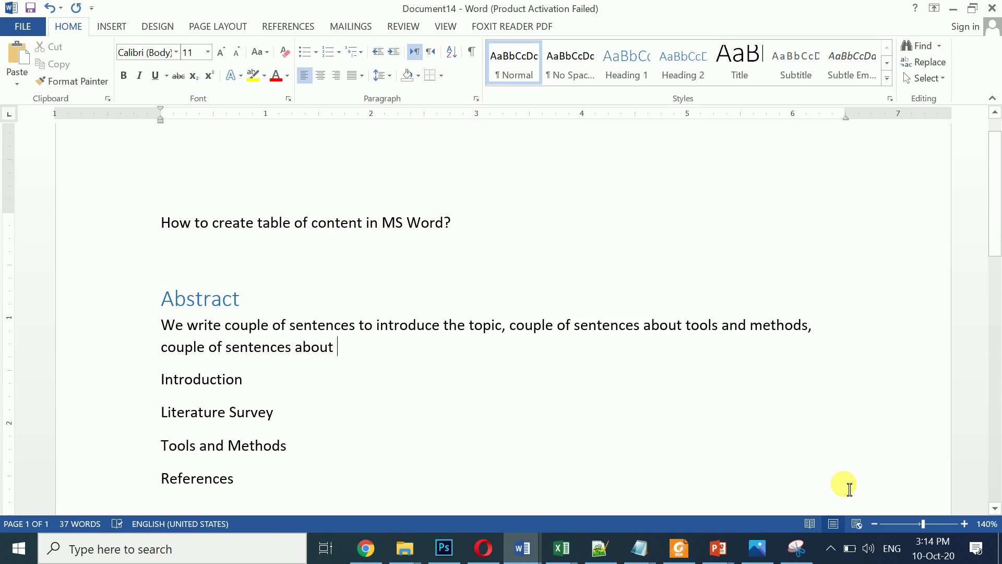
type("solution")
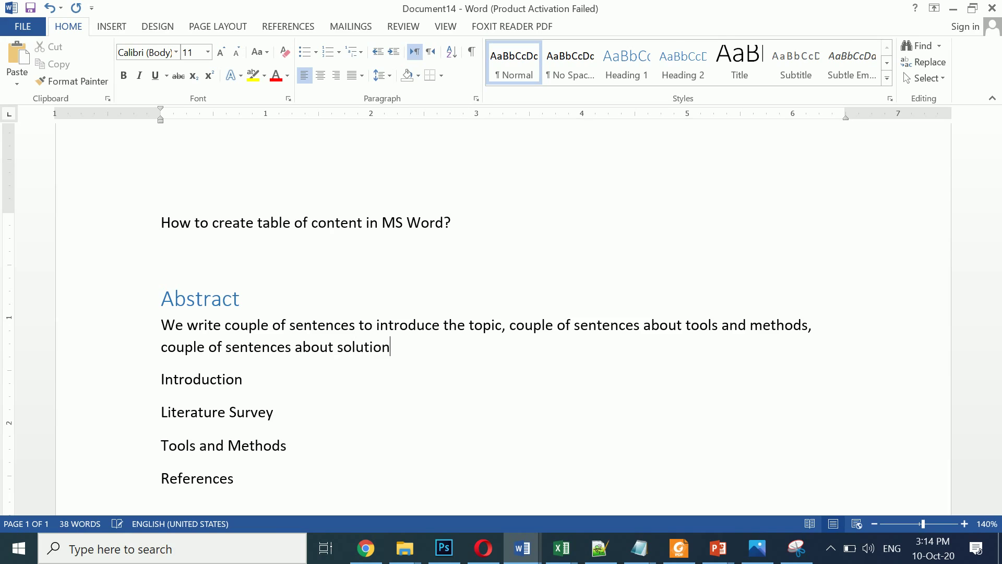
type(" etc...")
Step: Apply Heading 1 to the "Introduction" line and start a paragraph under it with "You will write thorough introduction of your topic."
left_click(632, 72)
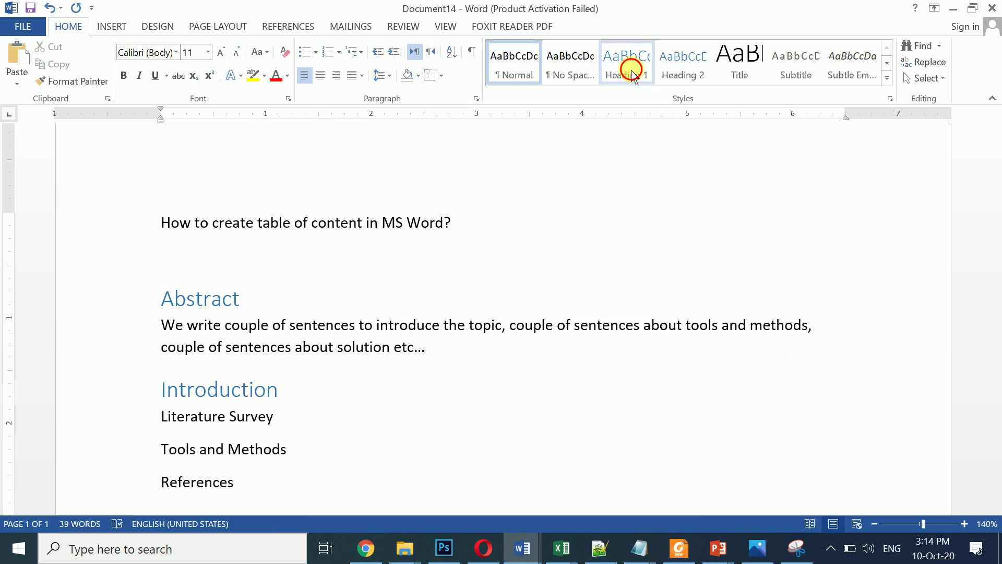
key("Return")
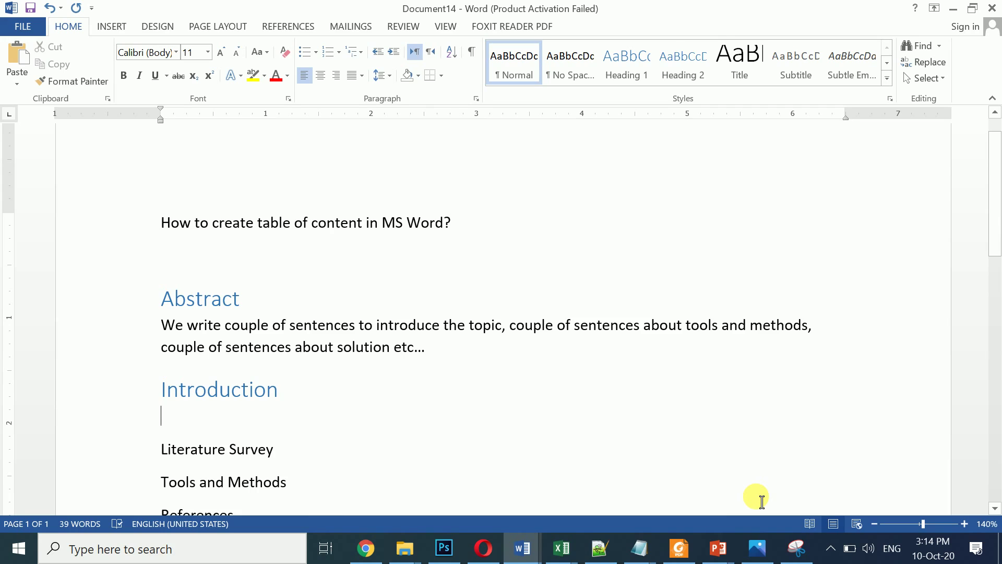
type("We")
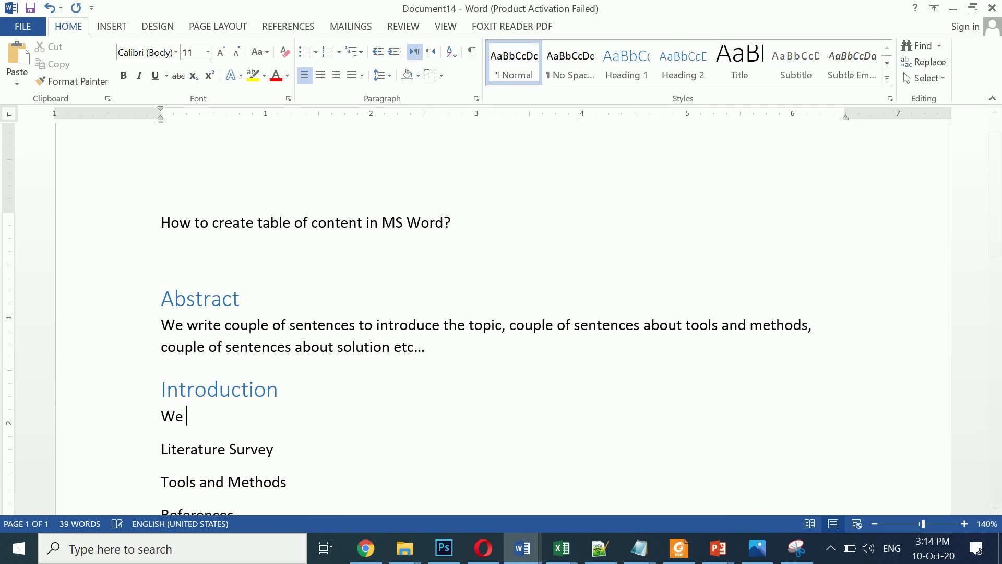
key("BackSpace")
type("You wi")
key("ctrl+Left")
key("ctrl+Left")
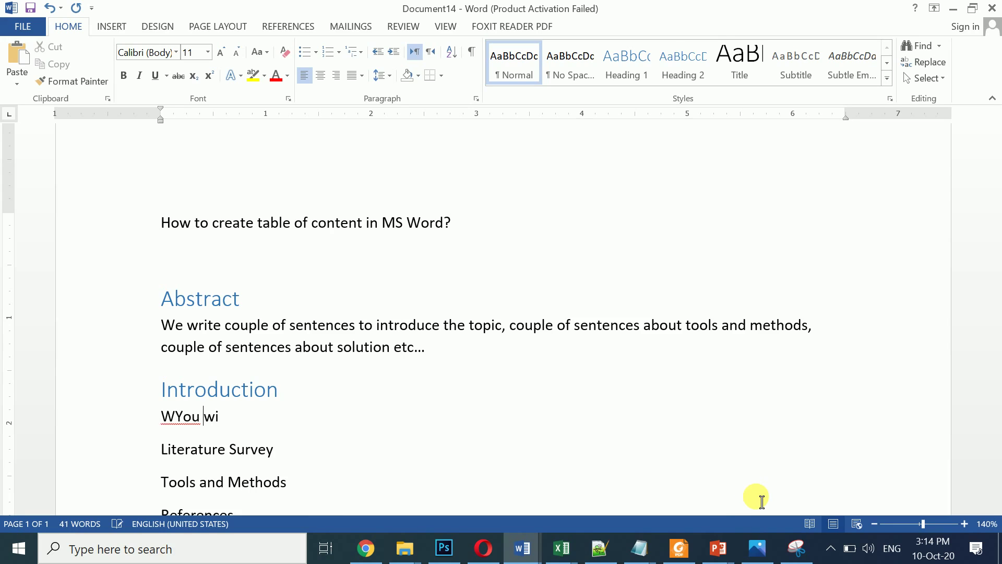
key("Delete")
type("ll write")
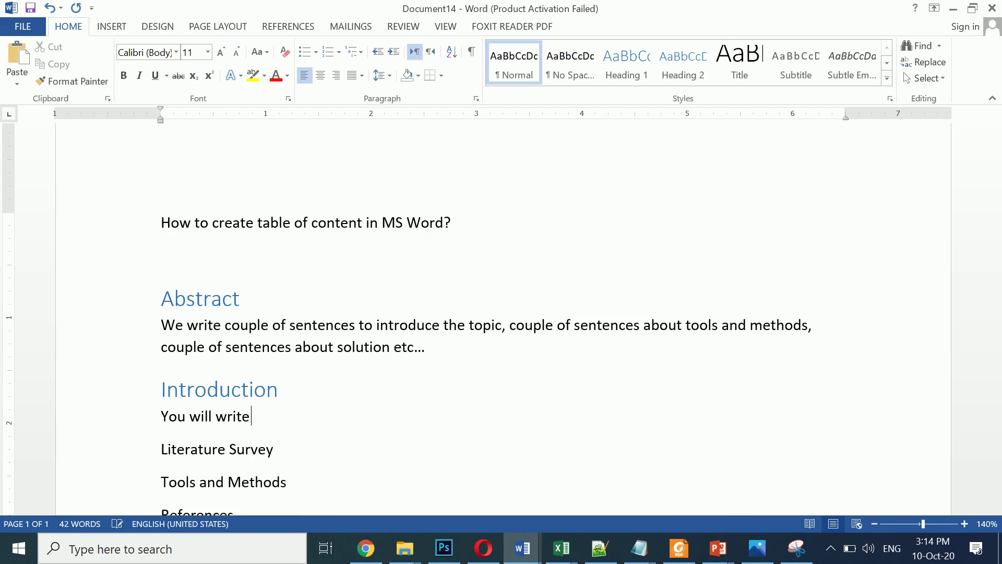
type(" thorough introdu")
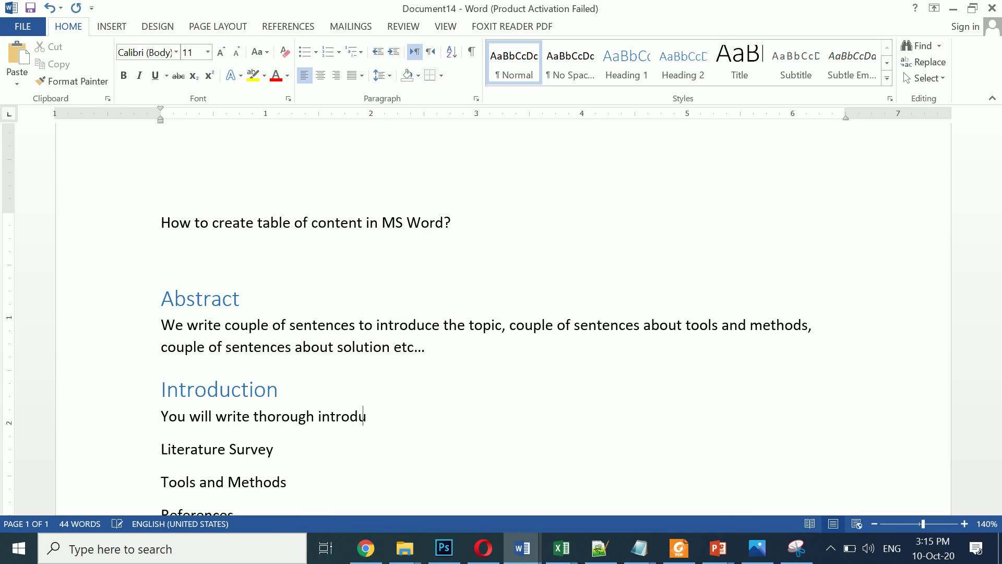
type("ction of your top")
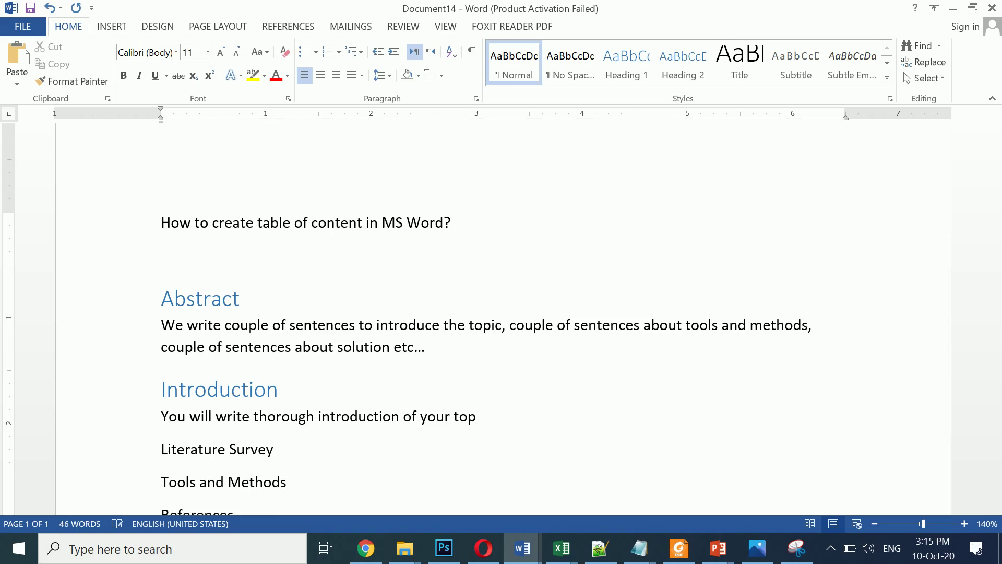
type("ic. ")
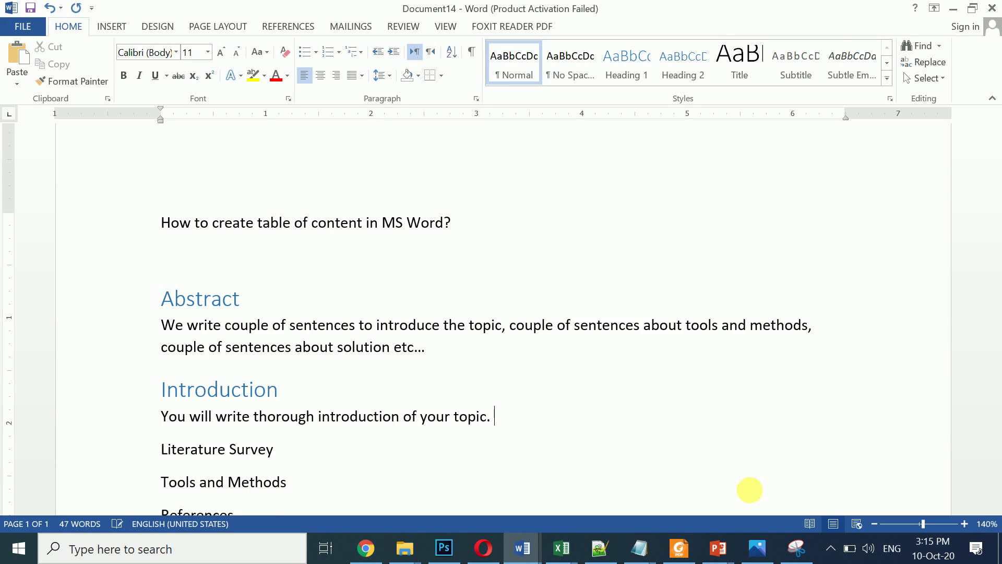
Step: Continue the Introduction paragraph with "All the relevant issues, problem, weaknesses, strengths"
type("All the re")
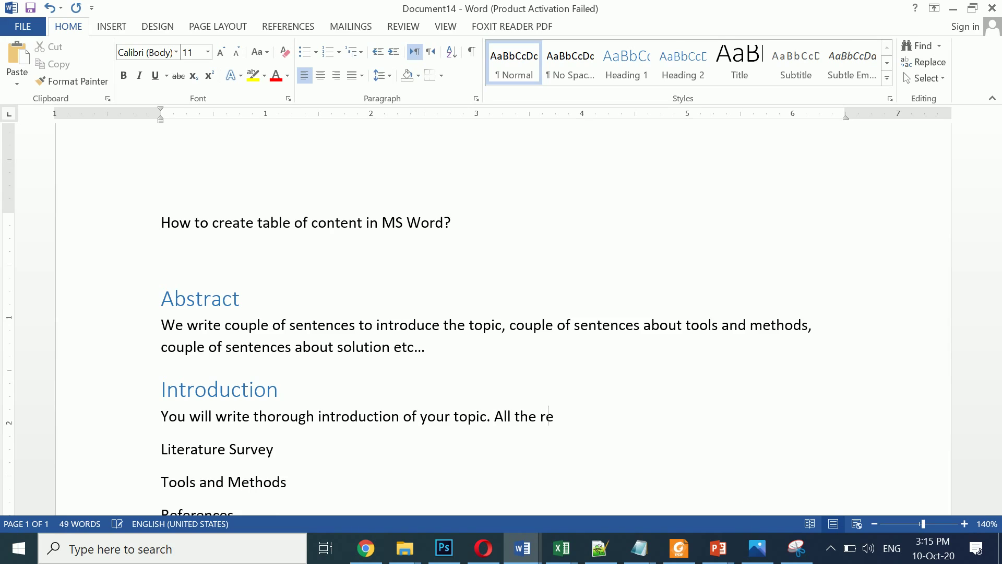
type("levant is")
type("sues")
type(".")
key("BackSpace")
key("BackSpace")
type(", pro")
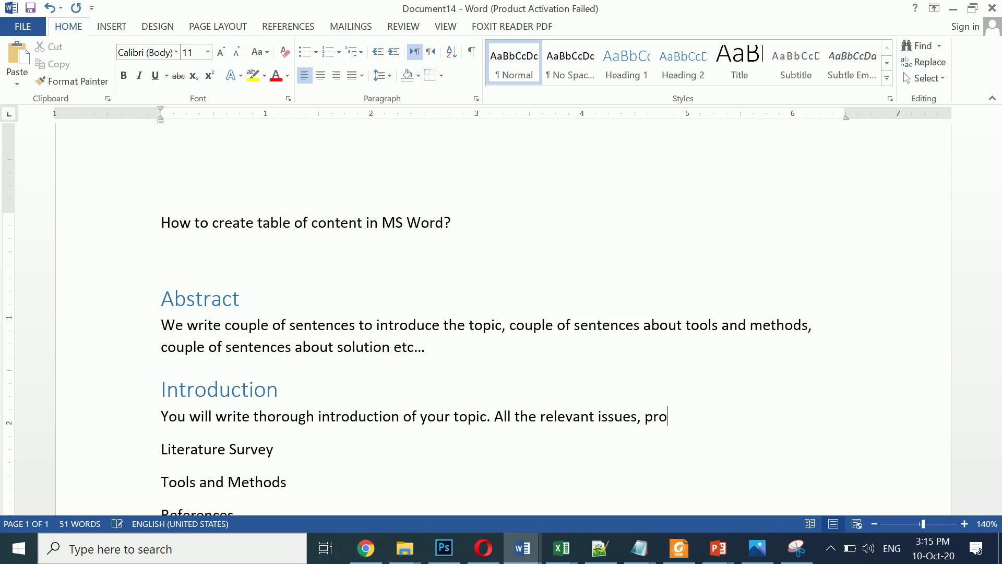
type("blem, ")
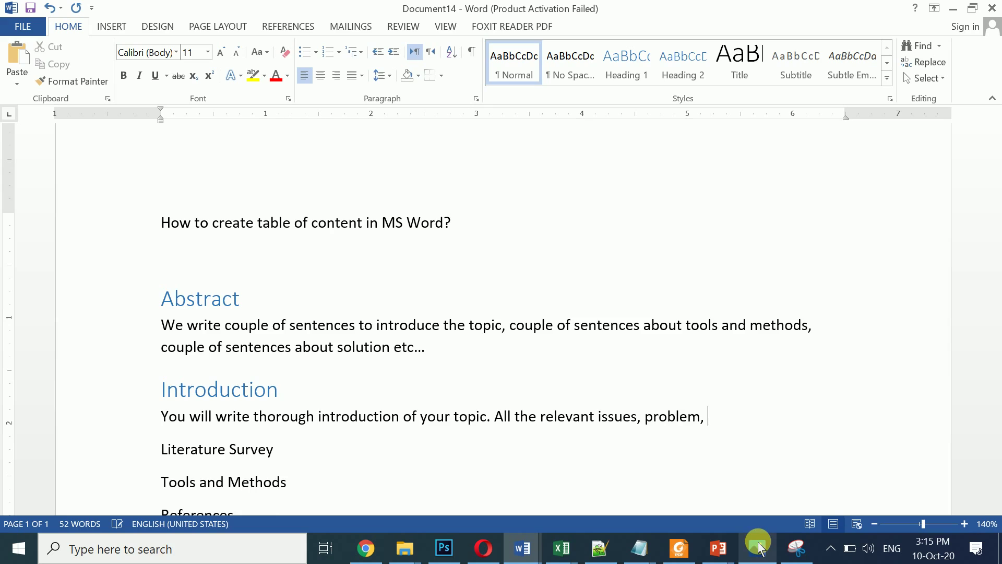
type("weaknesses, st")
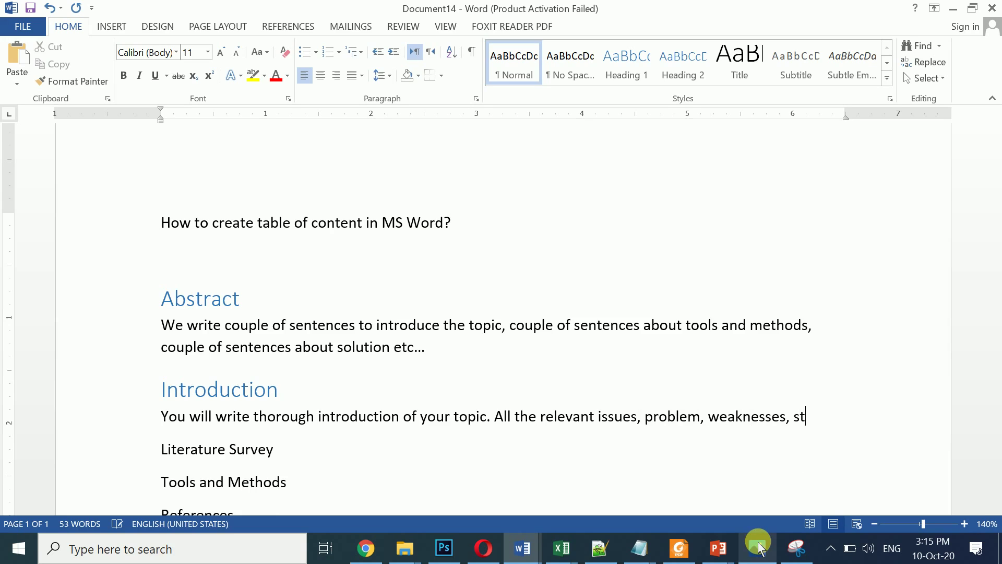
type("rengths")
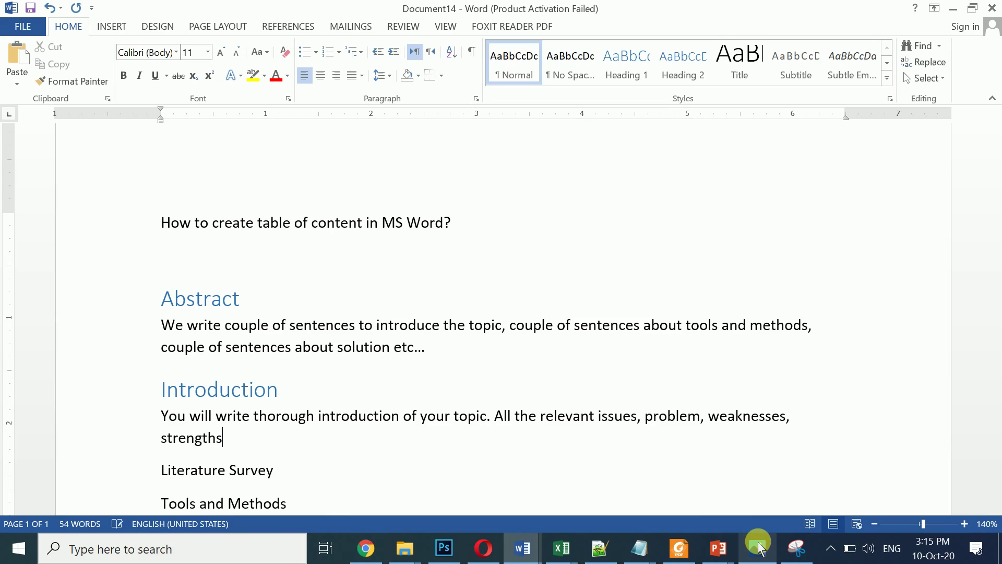
Step: Finish the Introduction paragraph with ", tools, algorithms, techniques, etc."
type(", tlls,")
key("BackSpace")
key("BackSpace")
key("BackSpace")
key("BackSpace")
key("BackSpace")
type("ools, algorithms,")
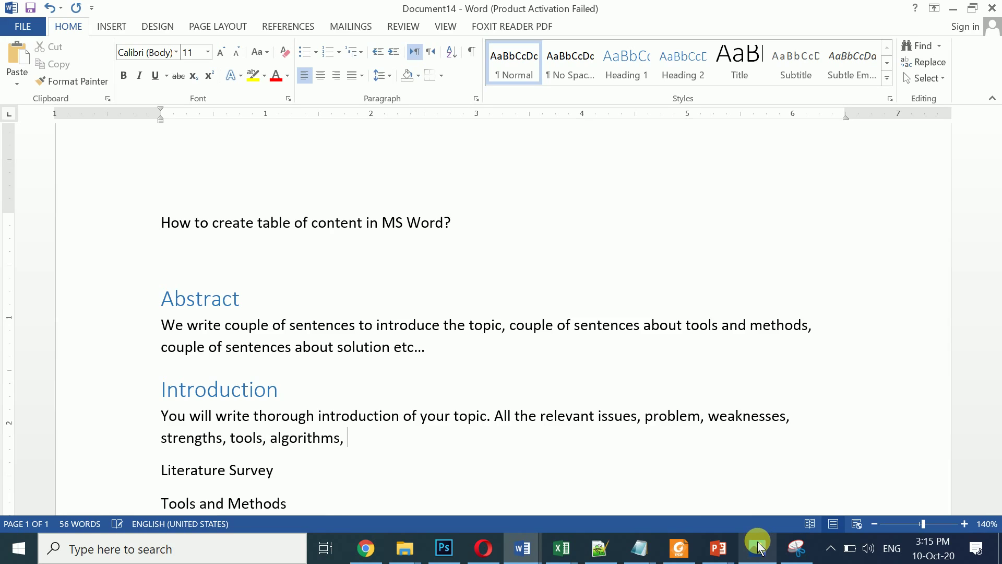
type(" techniques, etc.")
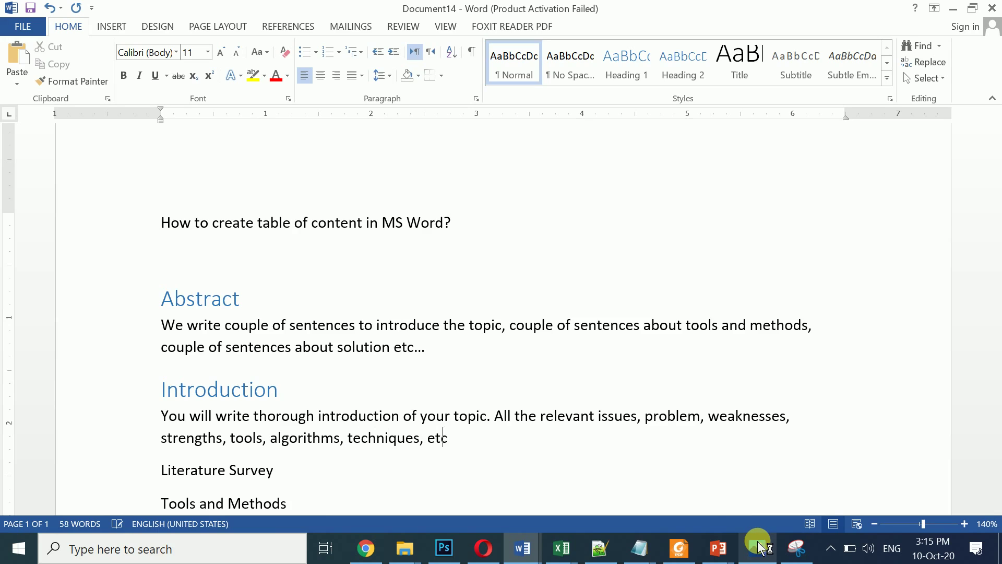
Step: Apply the Heading 1 style to the "Literature Survey" line and add an empty body line below it
key("Down")
left_click(626, 76)
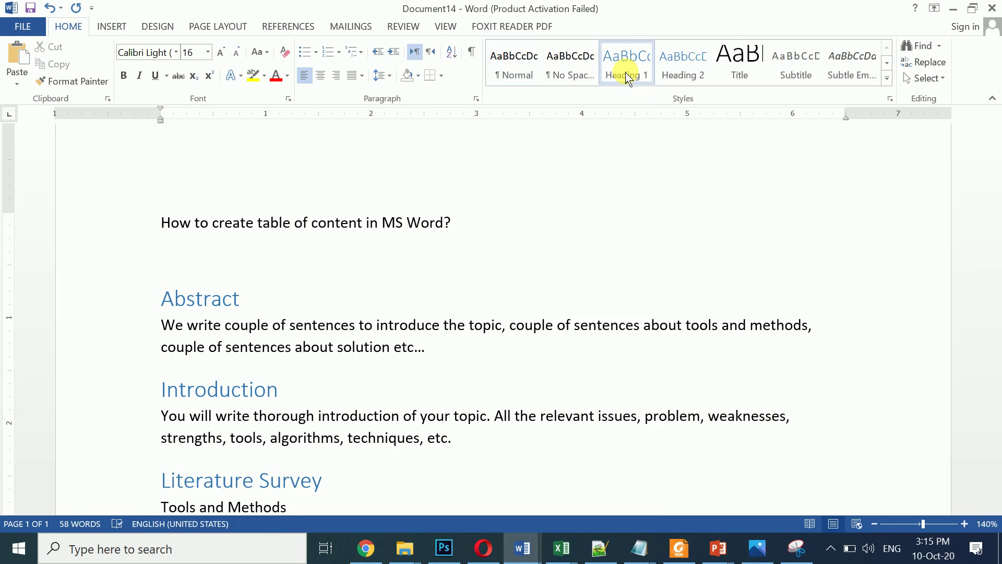
key("Return")
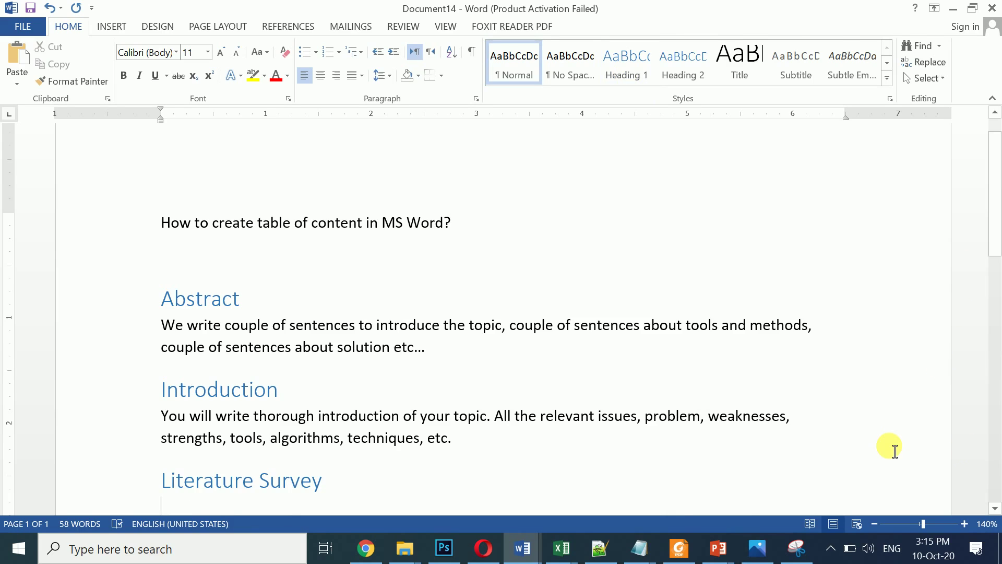
key("Down")
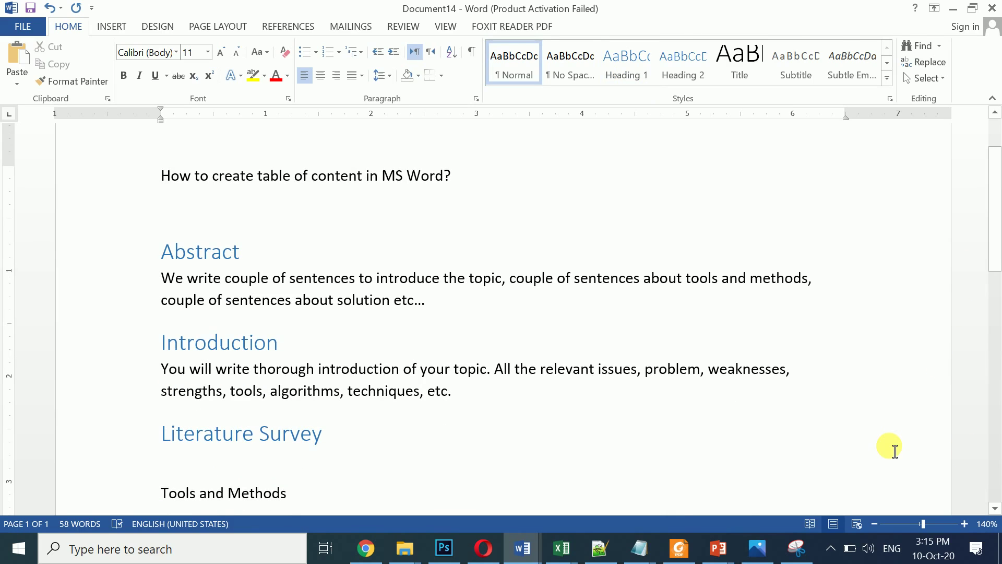
Step: Write "Here in this section you will investigate your problem exhaustively, thoroughly, with references." under the Literature Survey heading
type("Here in thei")
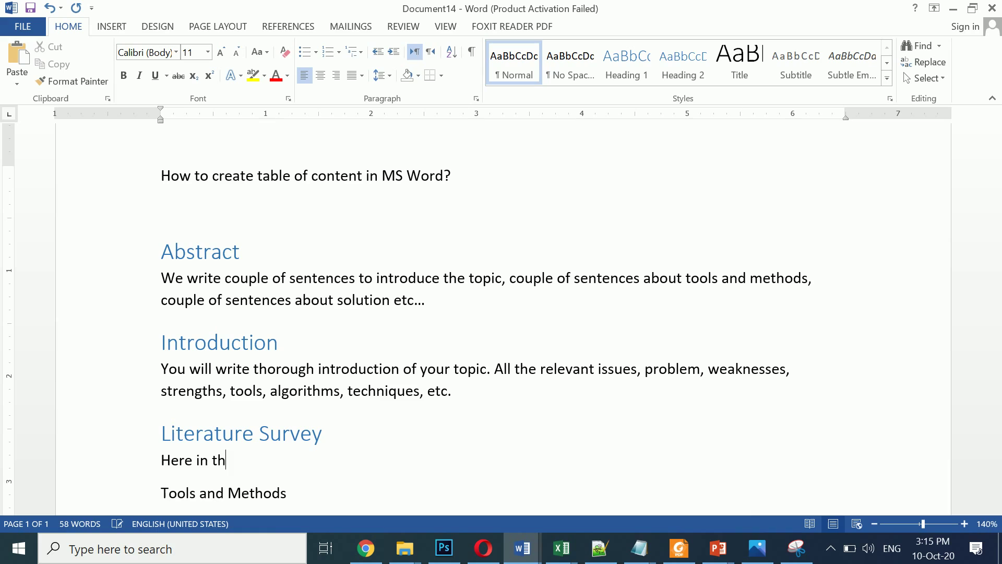
key("BackSpace")
key("BackSpace")
type("is section")
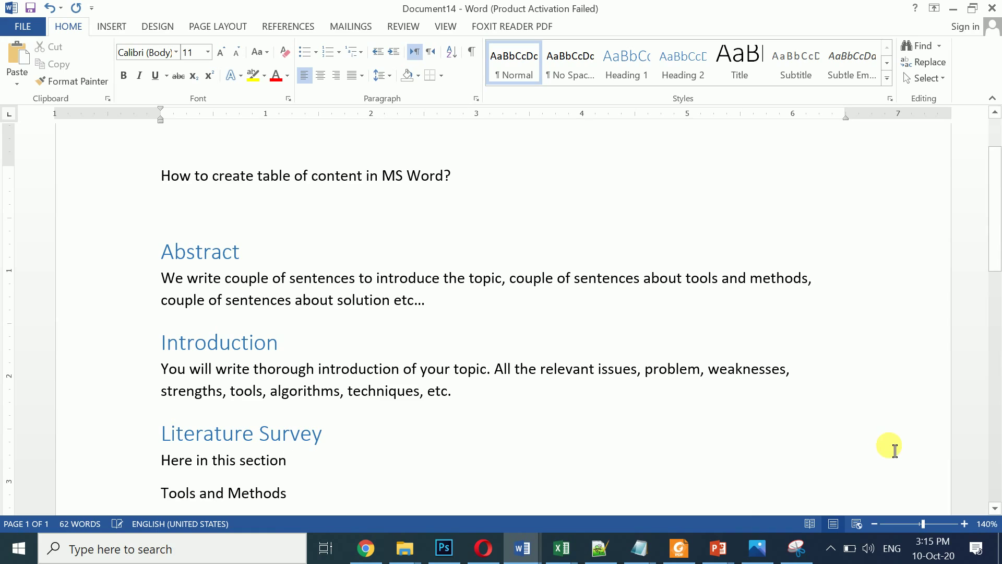
type(" you")
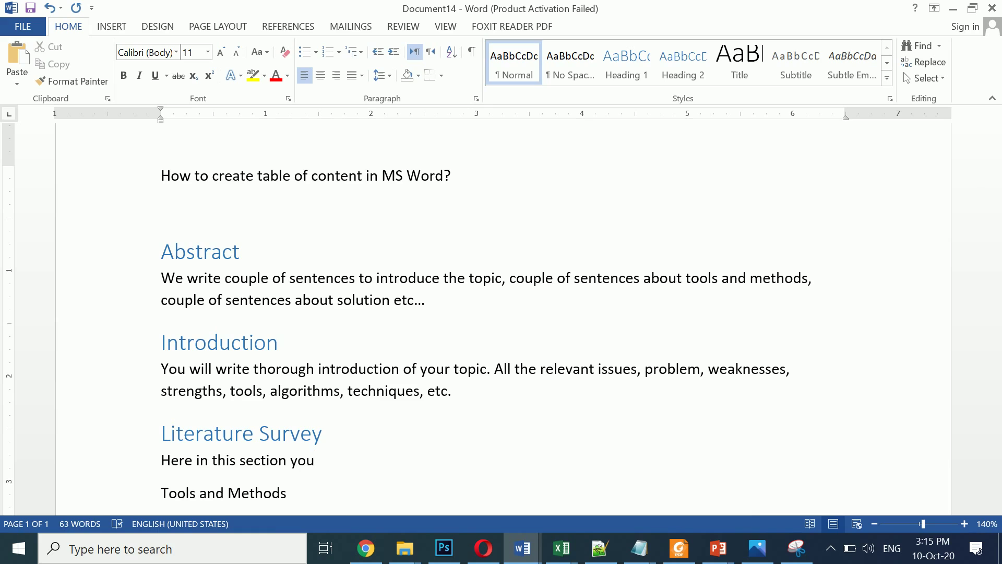
type(" will investigat")
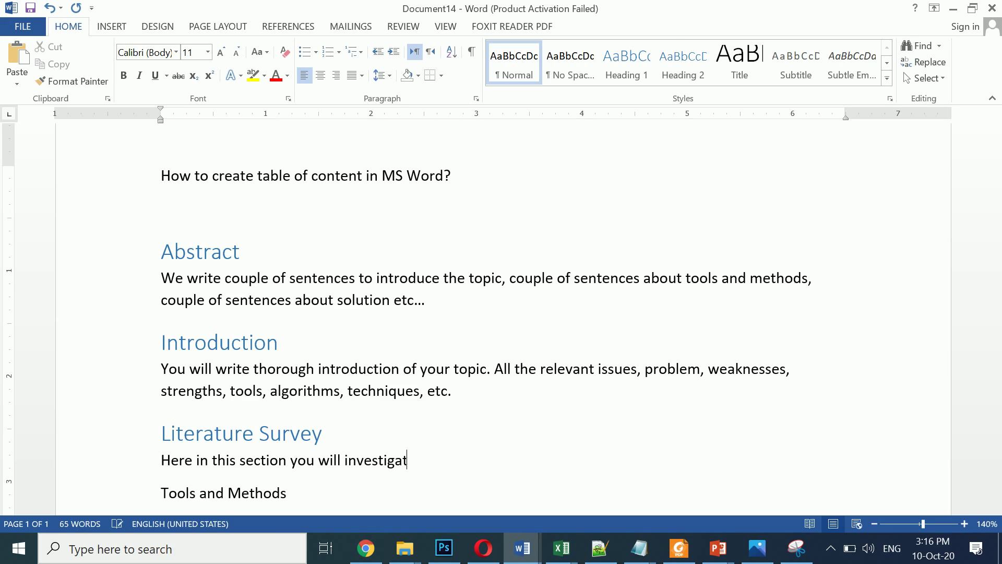
type("e your problem")
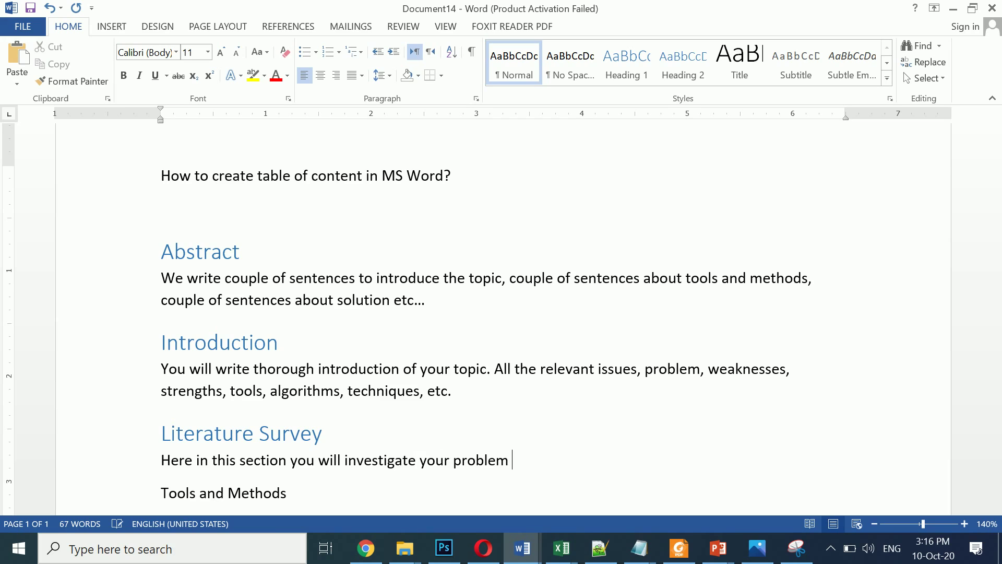
type(" exhaustively, ")
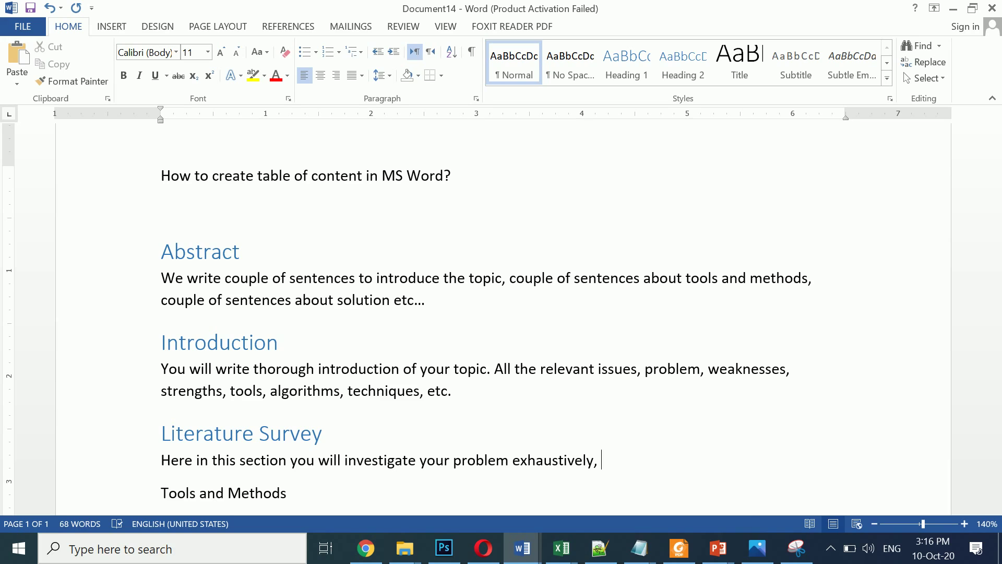
type("thoroughly, with reference")
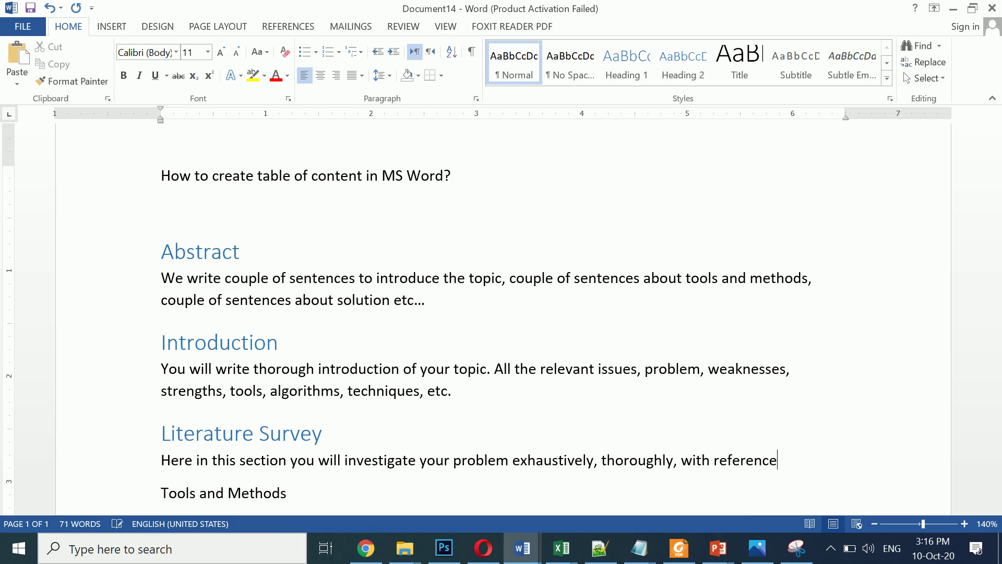
type("s.")
Step: Add a new line reading "Cyber law of Pakistan" below the Literature Survey paragraph
key("Down")
key("Up")
key("End")
key("Return")
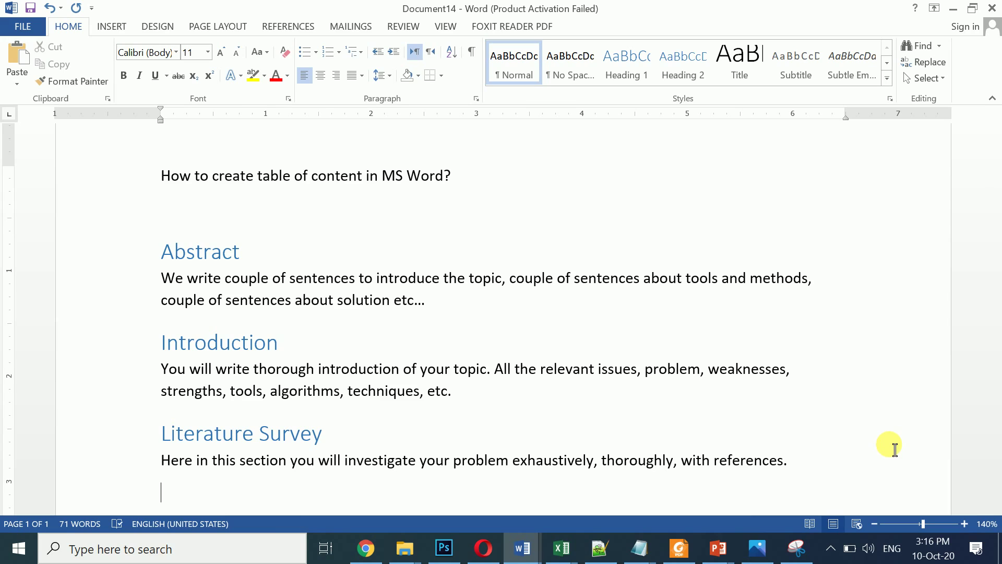
type("Topic")
key("ctrl+BackSpace")
type("Cybere")
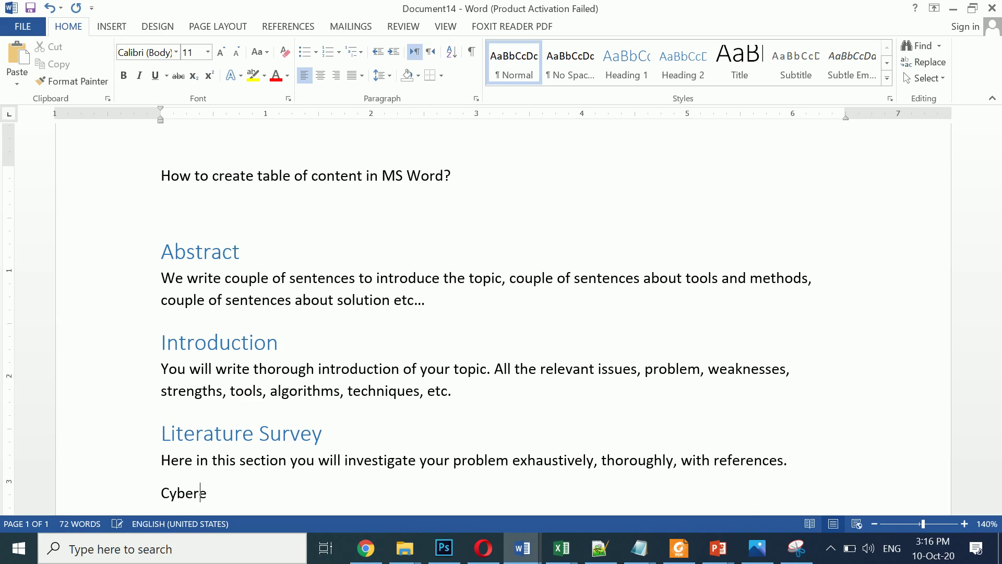
key("BackSpace")
type("law of PAkis")
key("BackSpace")
key("BackSpace")
key("BackSpace")
key("BackSpace")
key("BackSpace")
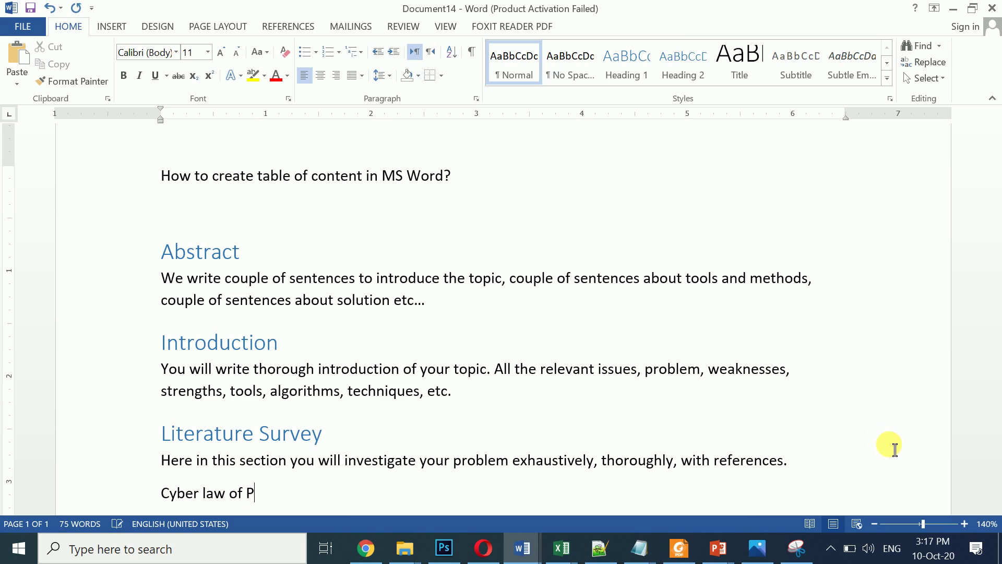
type("Pakistan")
Step: Add the lines "Cyber law of India" and "Cyber law of China" below the "Cyber law of Pakistan" line
key("Return")
type("Cyber l")
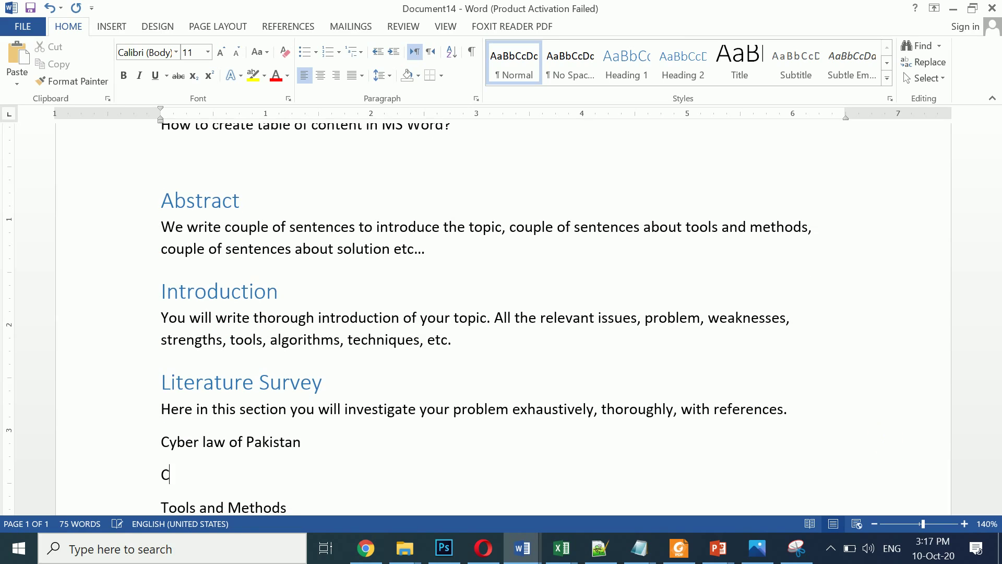
type("was")
key("BackSpace")
key("BackSpace")
key("BackSpace")
key("BackSpace")
type("law of ")
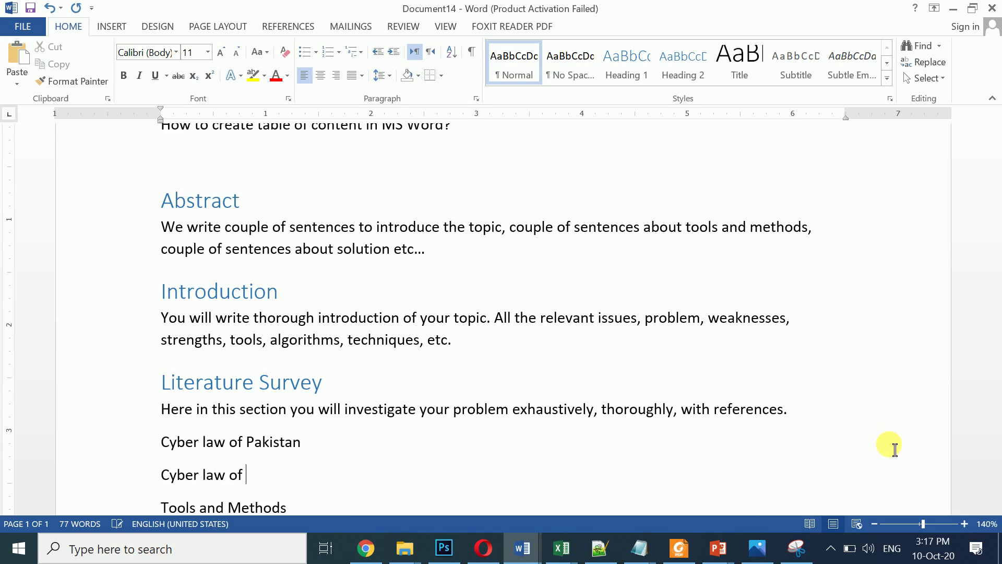
type("India")
key("Return")
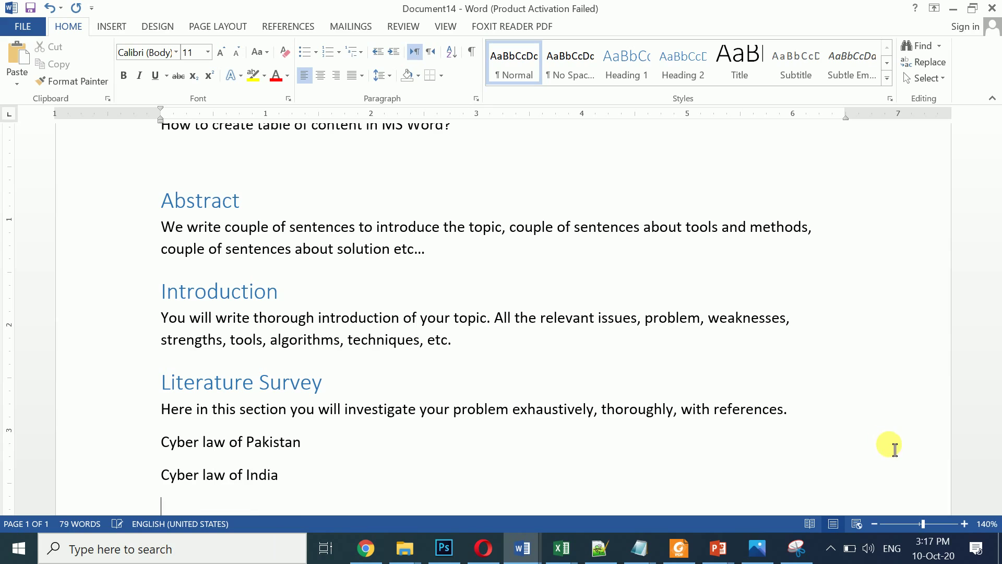
type("Cy")
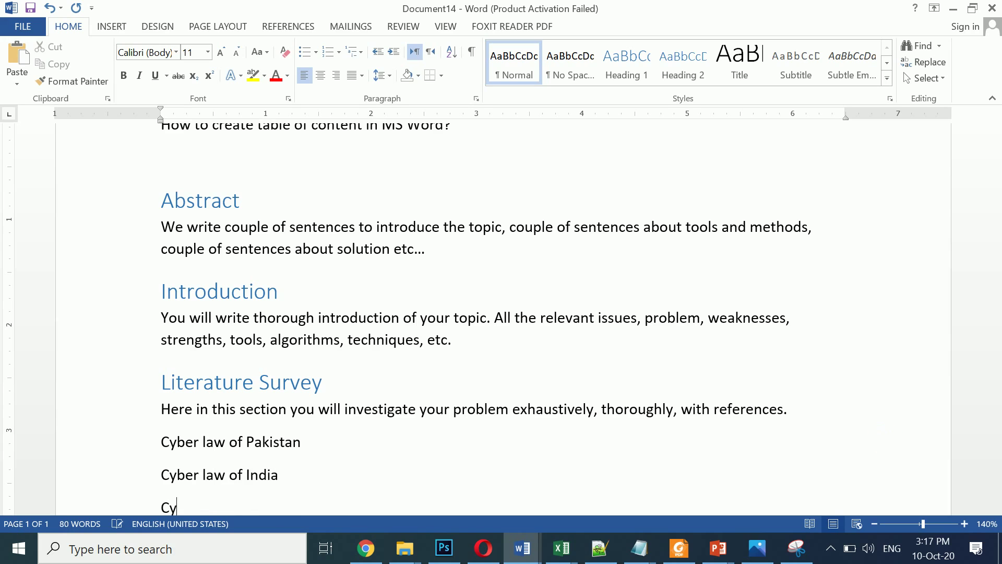
type("ber law of China")
Step: Apply the Heading 2 style to the "Cyber law of Pakistan" line
key("Up")
key("Up")
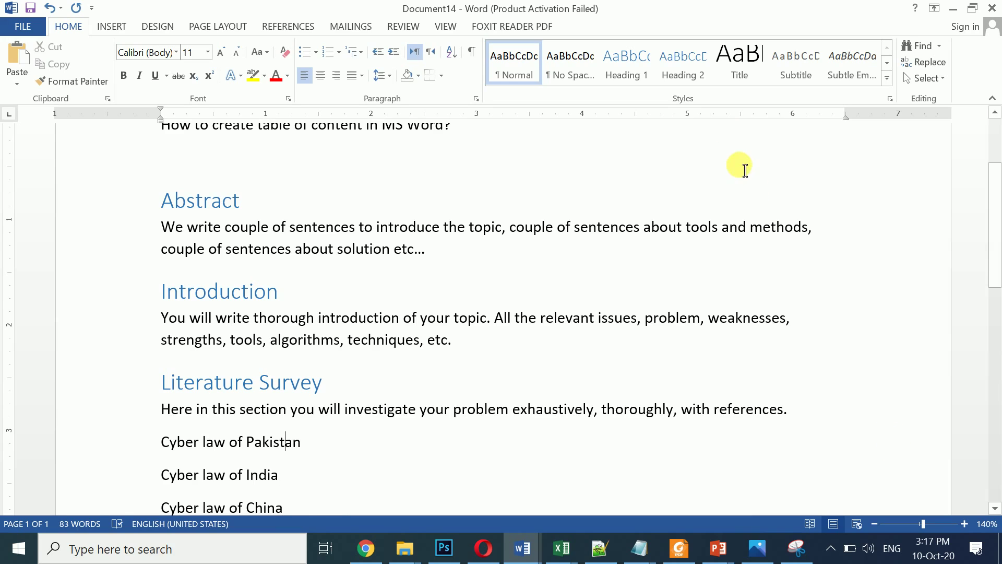
left_click(692, 77)
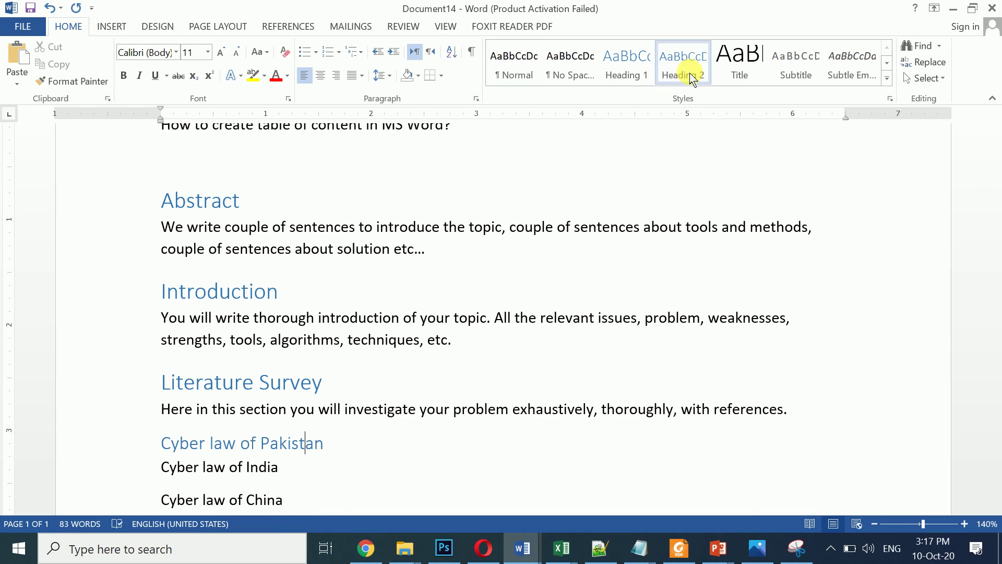
key("Down")
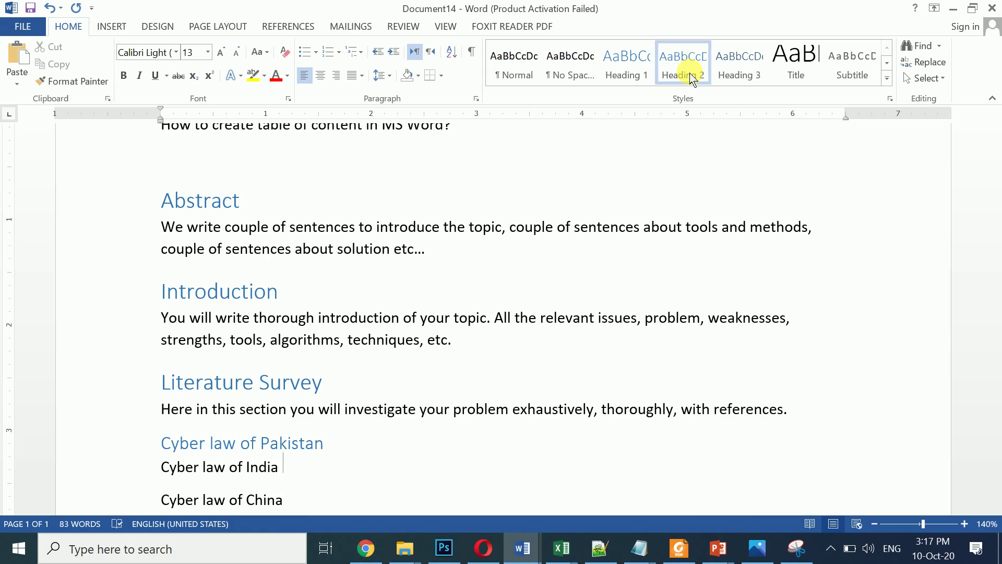
Step: Apply the Heading 2 style to the "Cyber law of India" and "Cyber law of China" lines
left_click(680, 77)
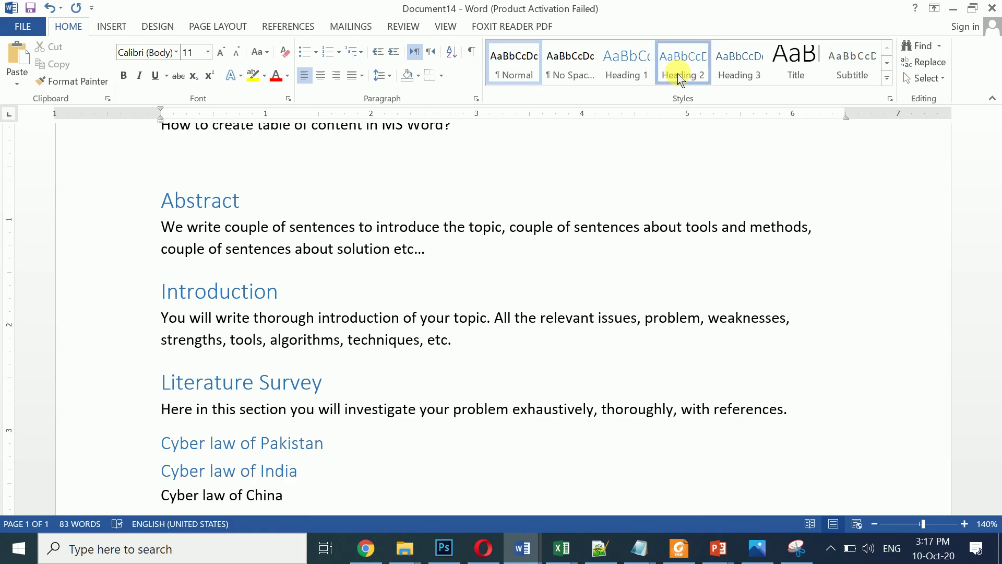
key("Down")
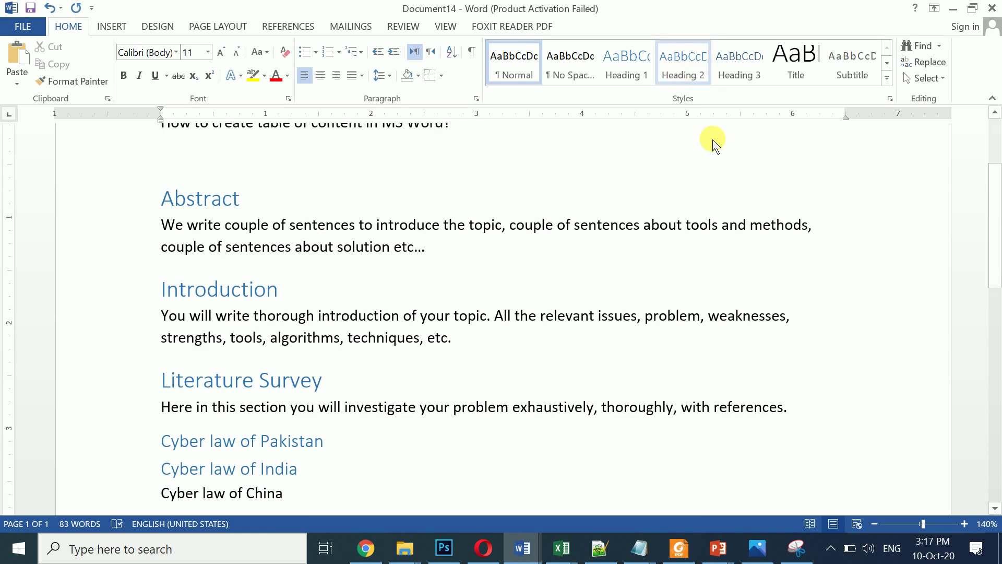
left_click(680, 78)
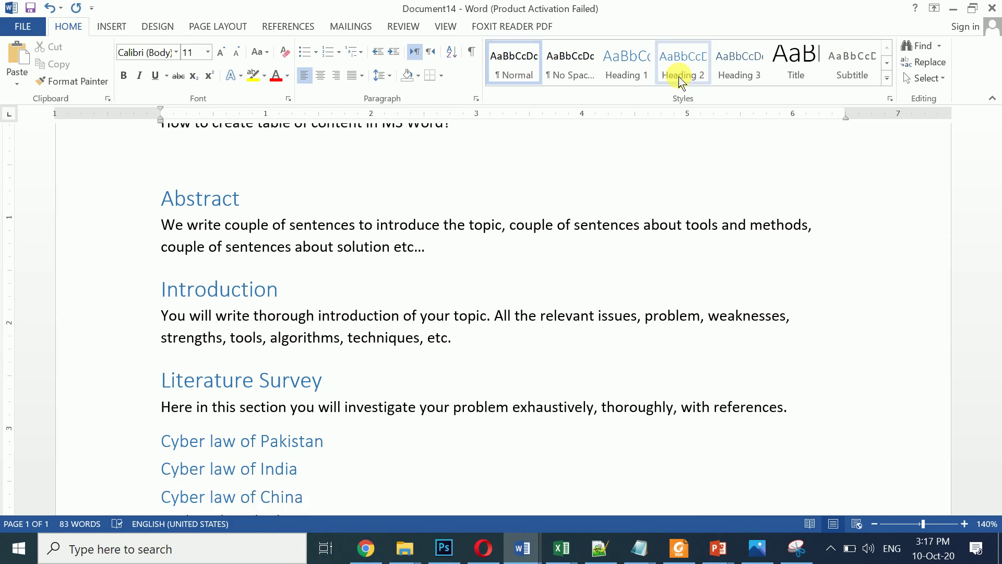
left_click(680, 78)
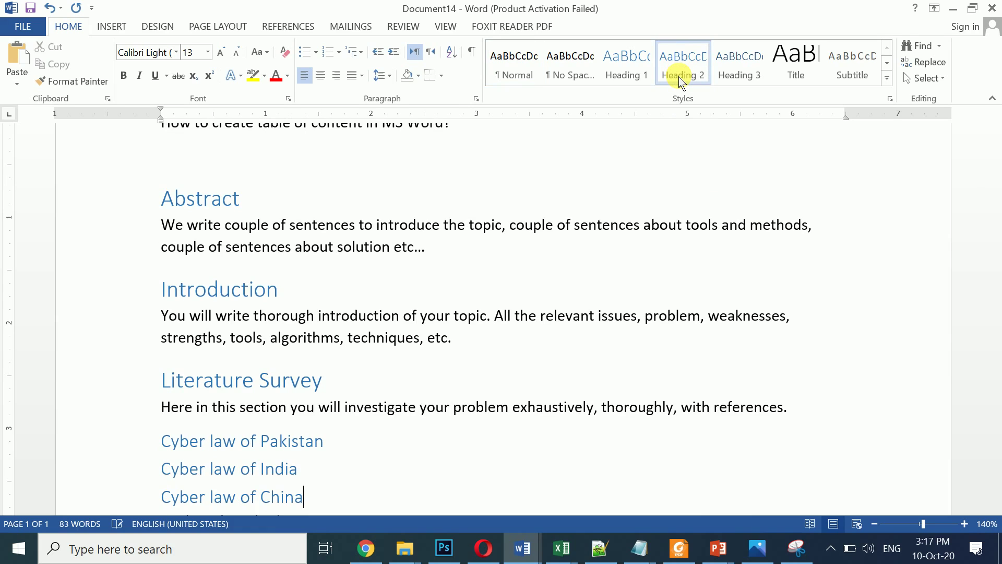
Step: Write "Here you will introduce cyber law of Pakistan." as body text under the "Cyber law of Pakistan" heading
key("Up")
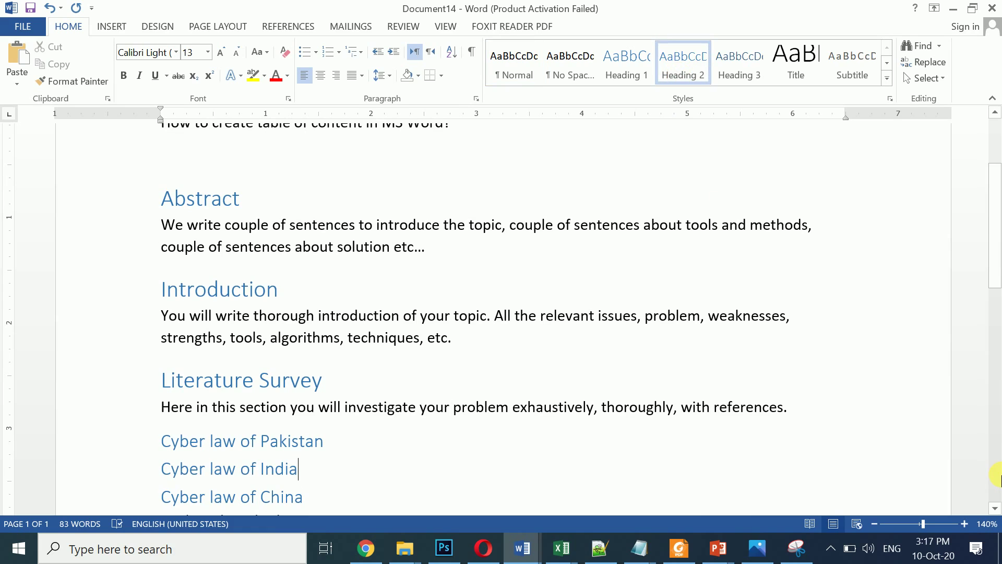
key("Up")
key("End")
key("Return")
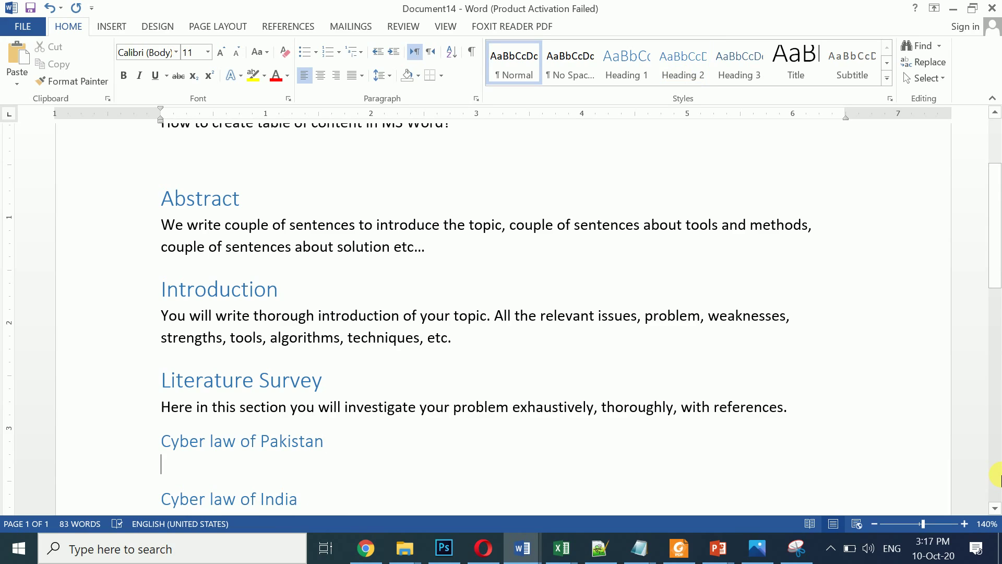
type("Here you will in")
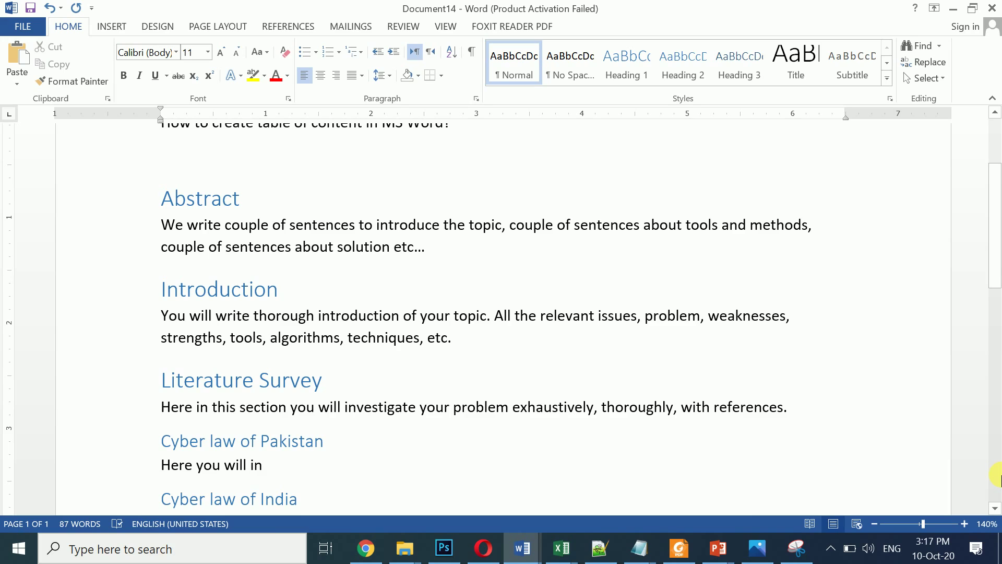
type("troduce cyber")
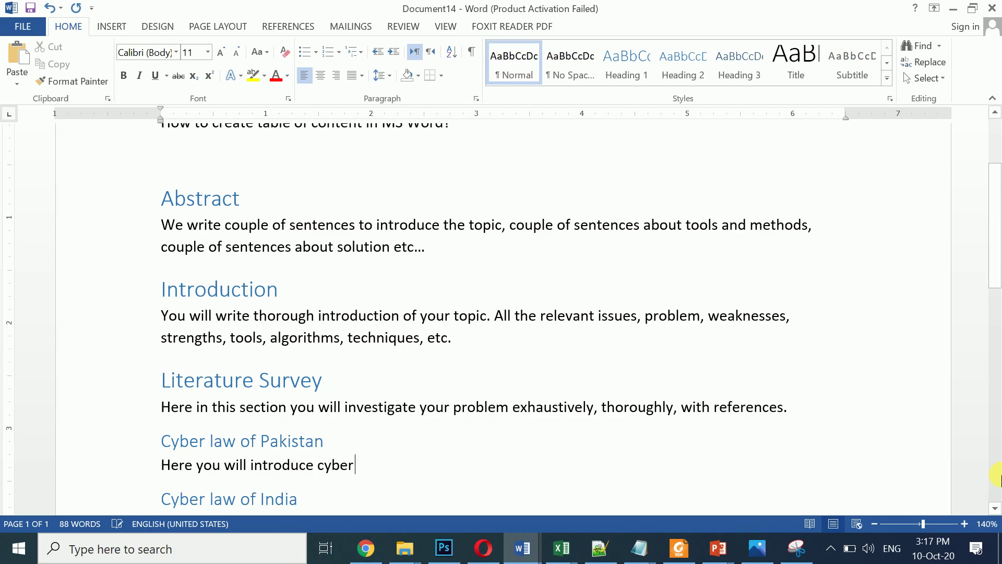
type(" law of pakis")
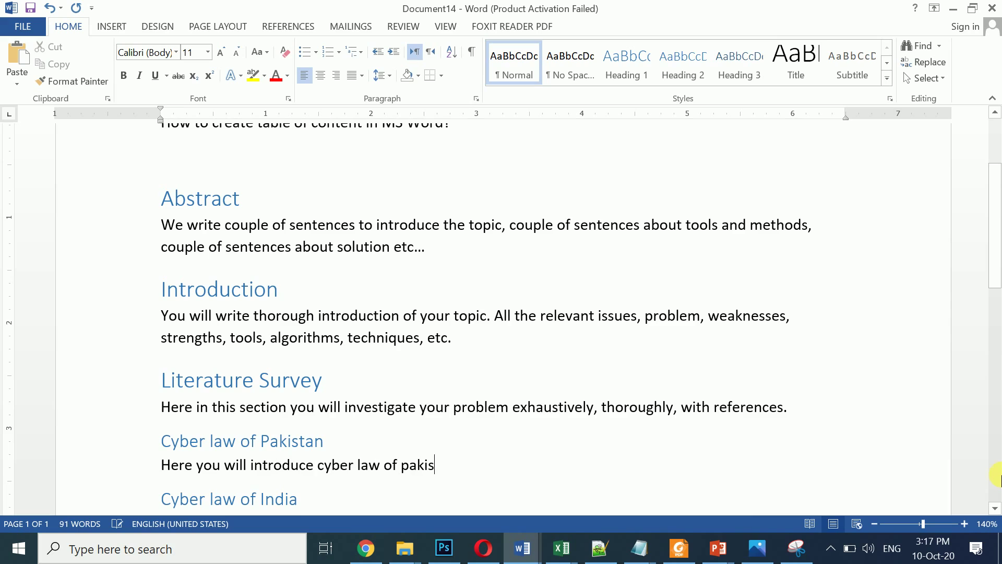
type("tan.")
Step: Copy the Pakistan sentence below the "Cyber law of India" heading and change its country to "India."
key("shift+Down")
key("ctrl+c")
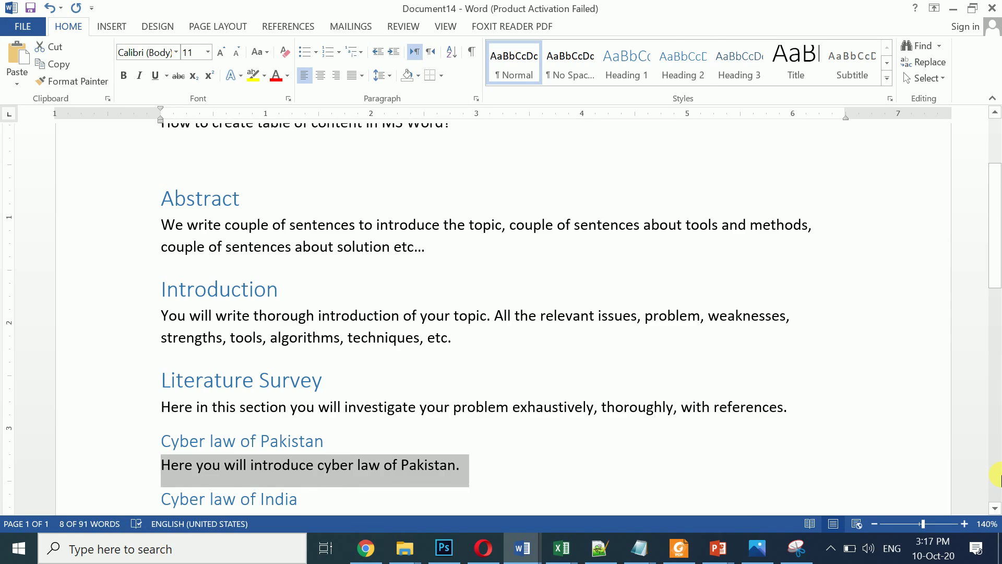
key("End")
key("Return")
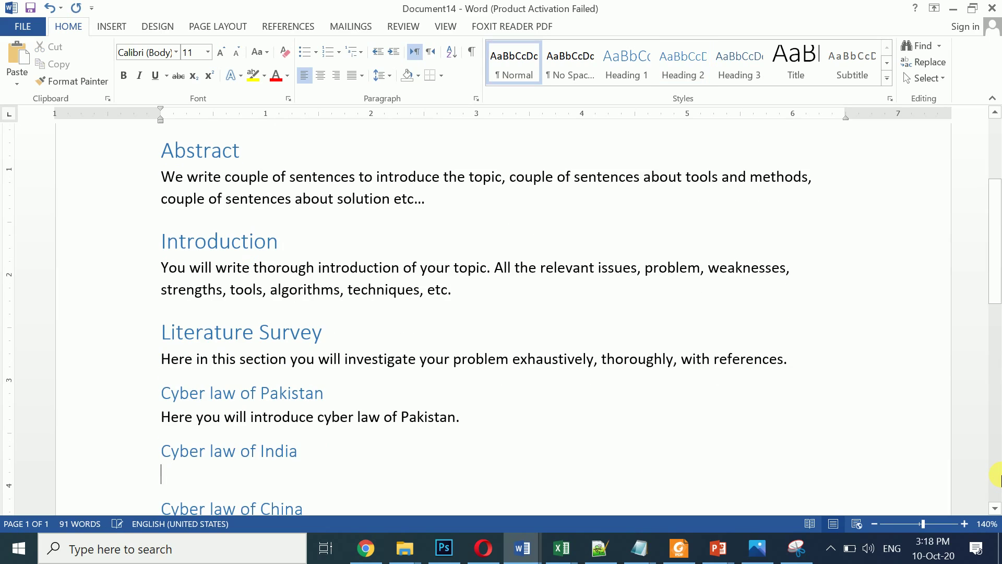
key("ctrl+v")
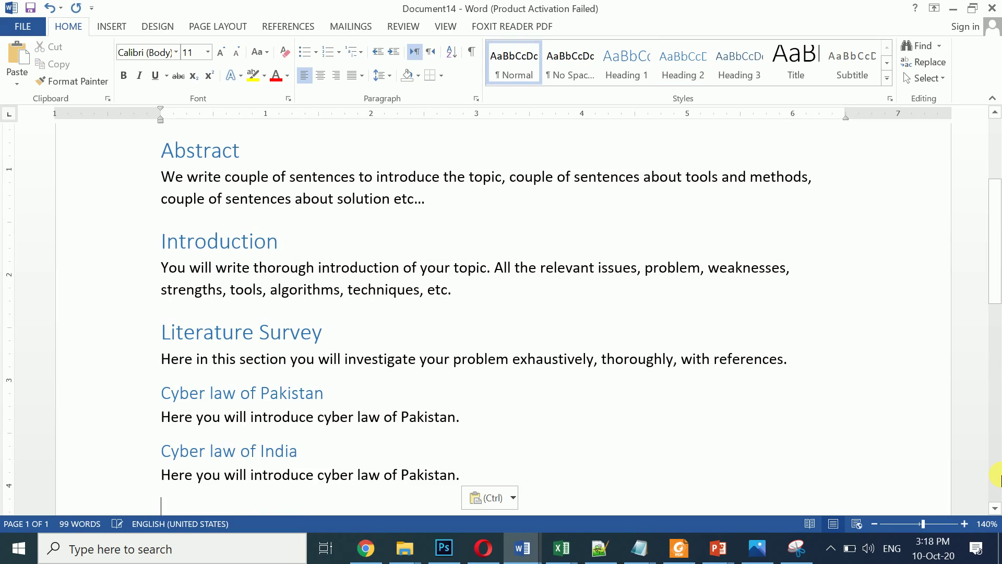
key("BackSpace")
key("BackSpace")
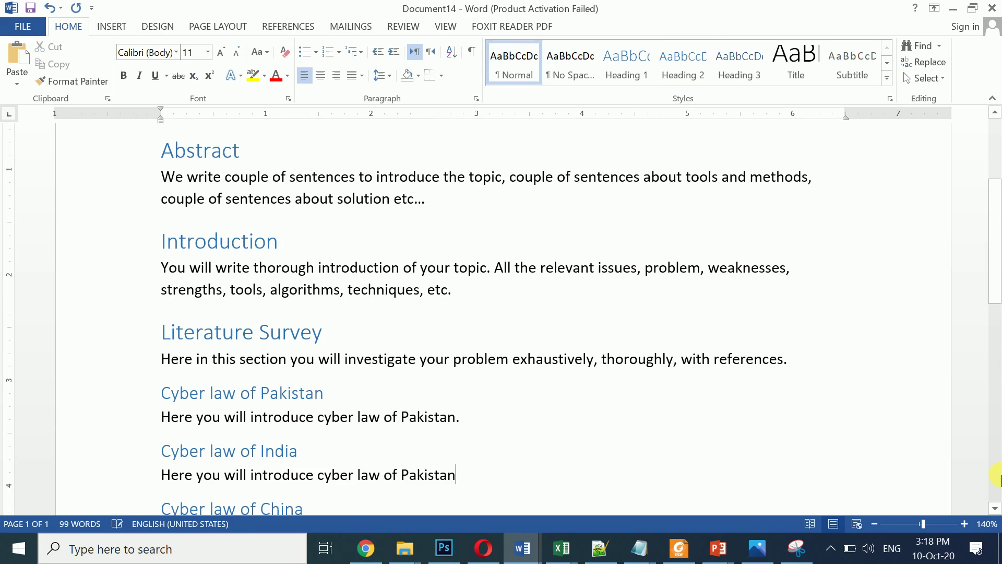
key("ctrl+shift+Left")
type("India.")
Step: Paste the copied sentence below the "Cyber law of China" heading and change its country to "China"
key("Down")
key("Return")
key("ctrl+v")
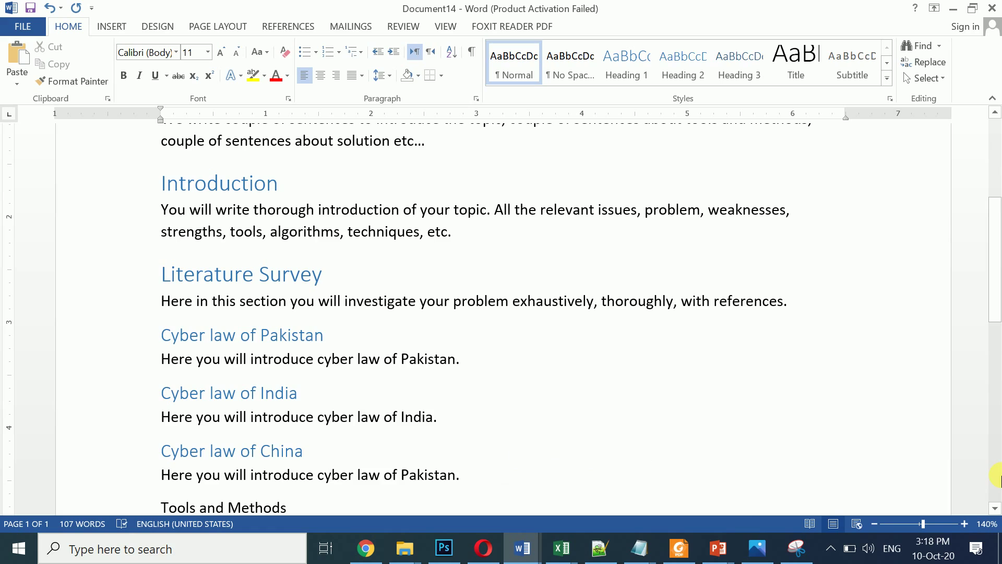
key("ctrl+shift+Left")
type("Chine")
key("BackSpace")
type("a")
Step: Apply the Heading 1 style to the "Tools and Methods" line
scroll(997, 476, "down", 1)
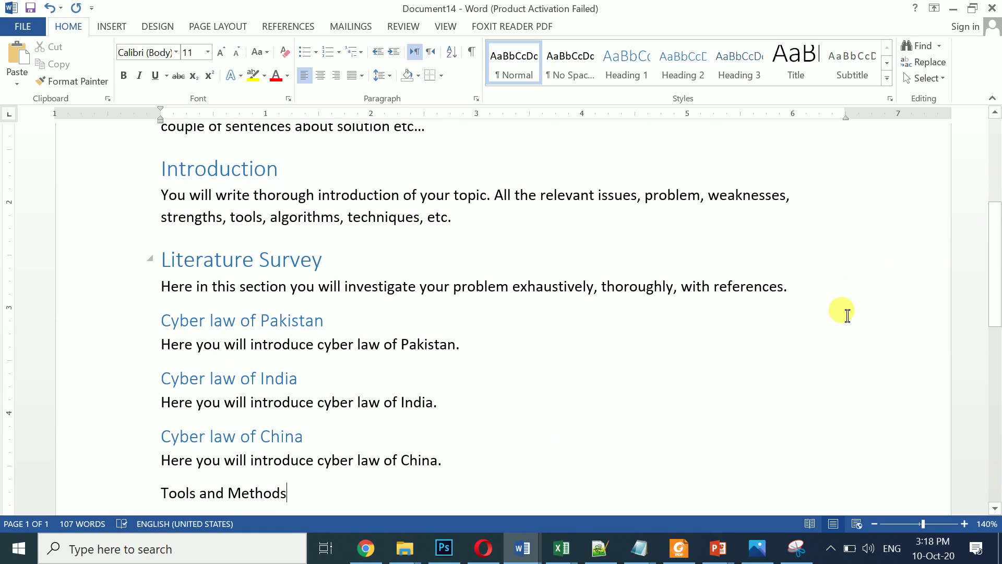
left_click(634, 75)
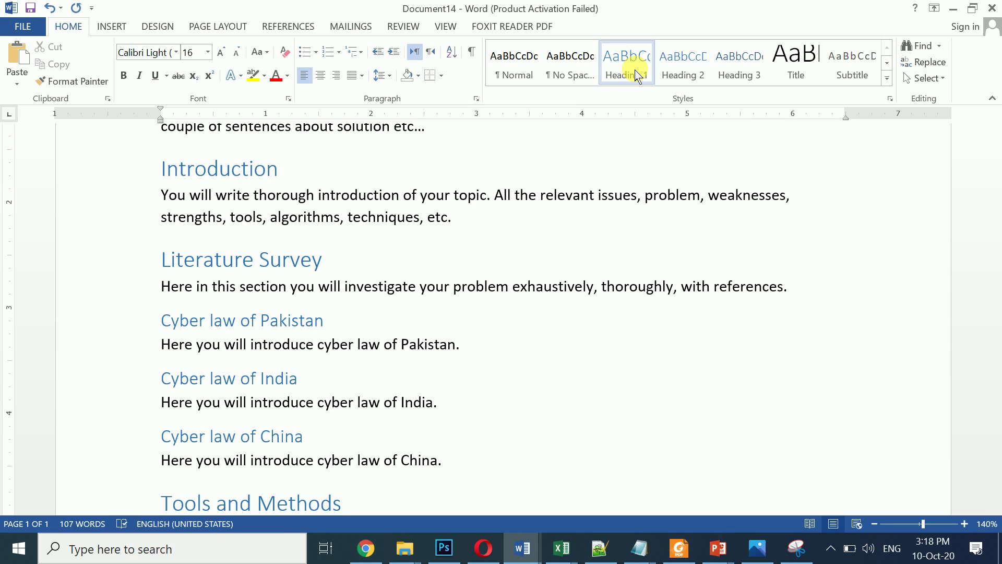
Step: Add the lines "Section 1" and "Section 2" below the sentence about the cyber law of Pakistan
key("Up")
key("Up")
key("Up")
key("Up")
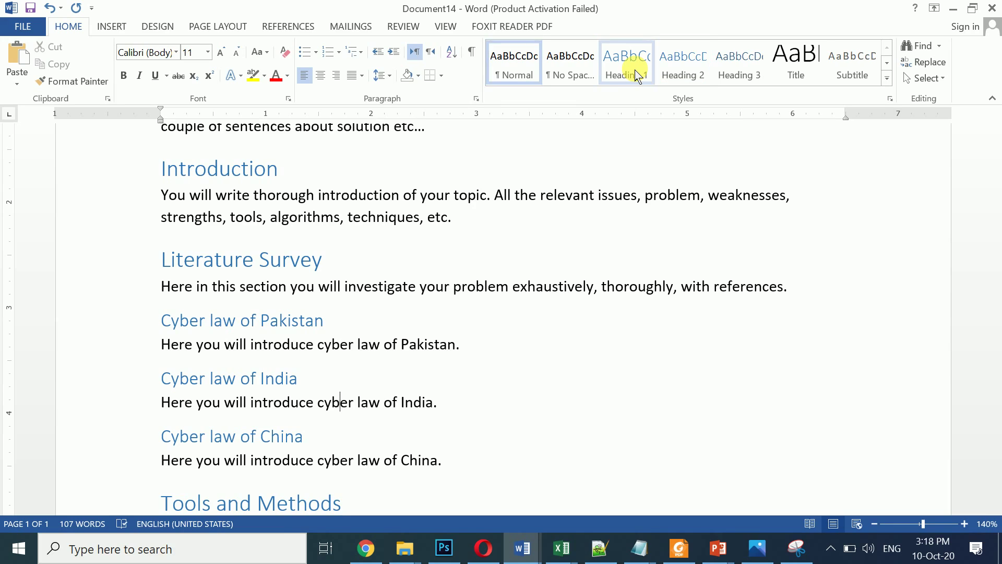
key("Up")
key("Return")
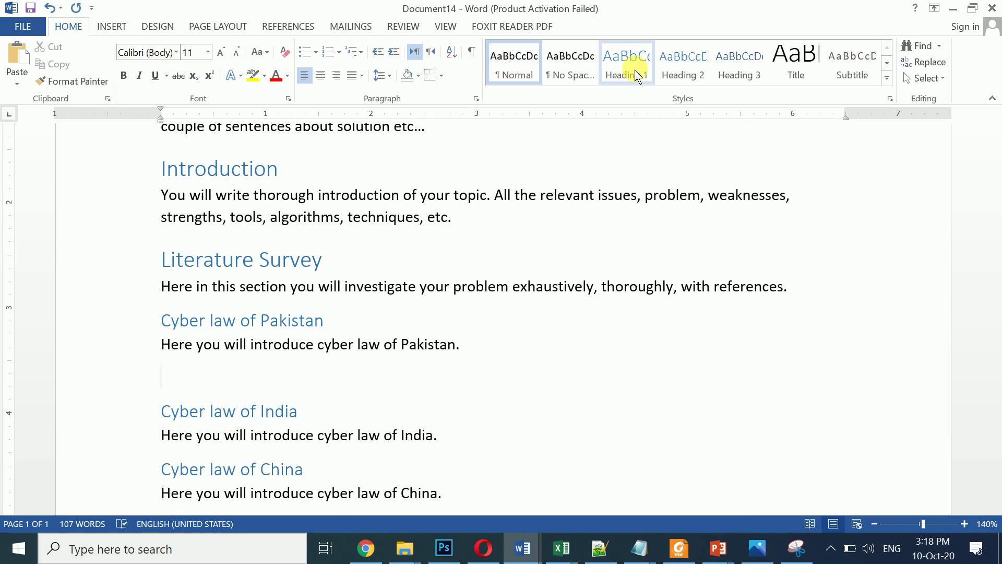
type("Section 1")
key("Return")
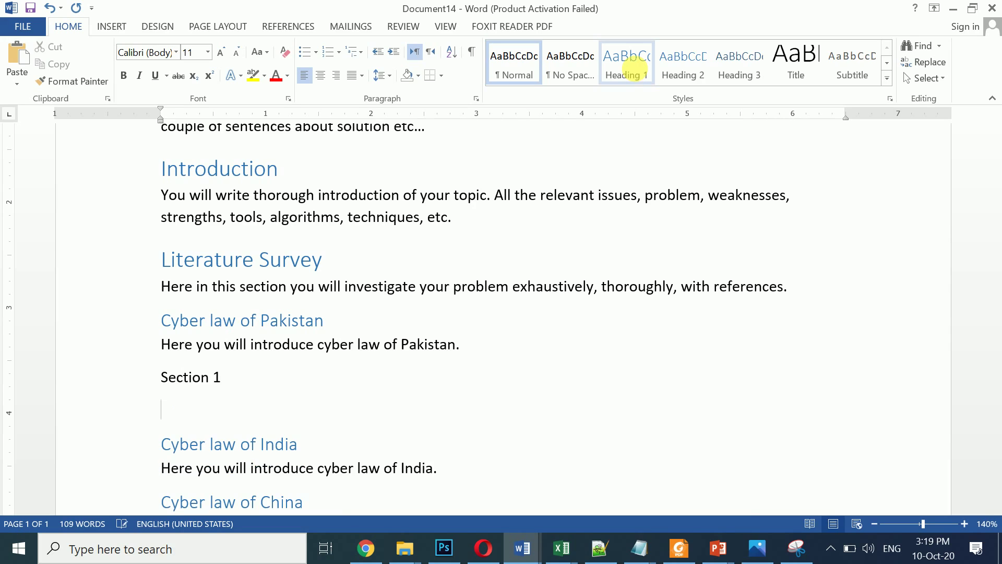
type("Sectio")
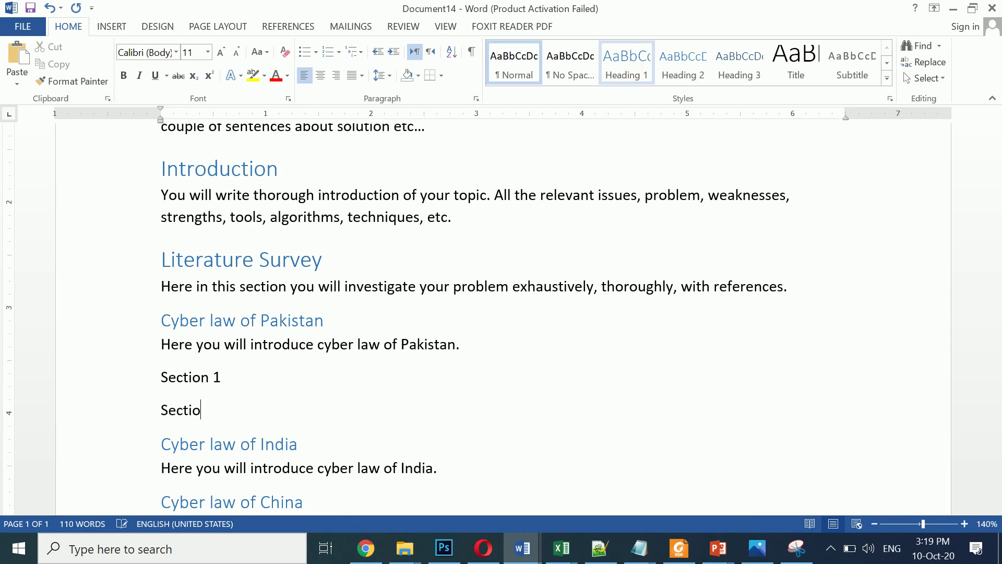
type("n 2")
Step: Add a body line reading "Details" below each of the "Section 1" and "Section 2" lines
key("Return")
key("Up")
key("Return")
key("Up")
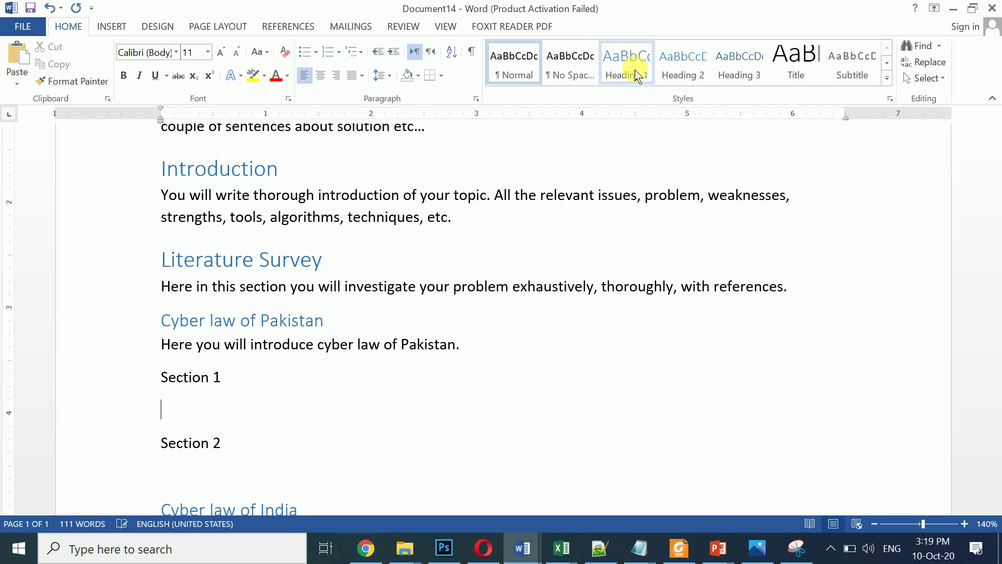
type("Tee")
key("BackSpace")
key("BackSpace")
key("BackSpace")
type("Details")
key("Down")
key("Return")
type("Detai")
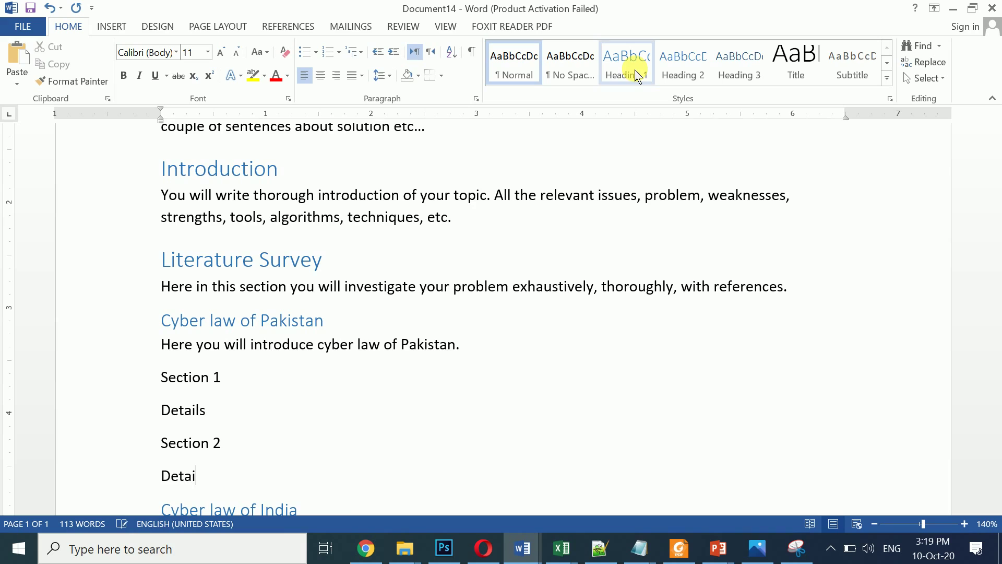
type("ls")
Step: Apply the Heading 3 style to the "Section 1" line
key("Up")
key("Up")
left_click(737, 68)
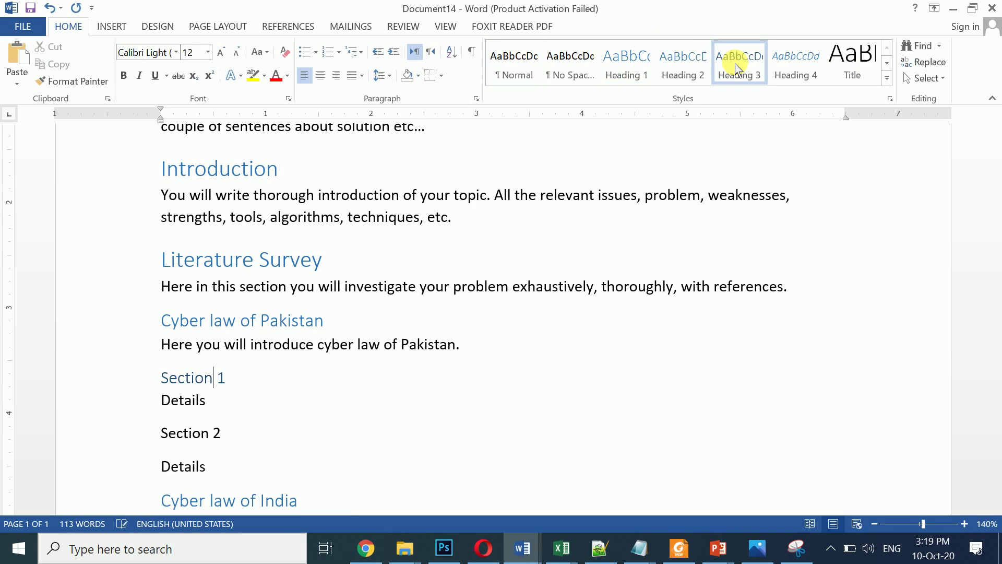
key("Down")
key("Down")
key("Down")
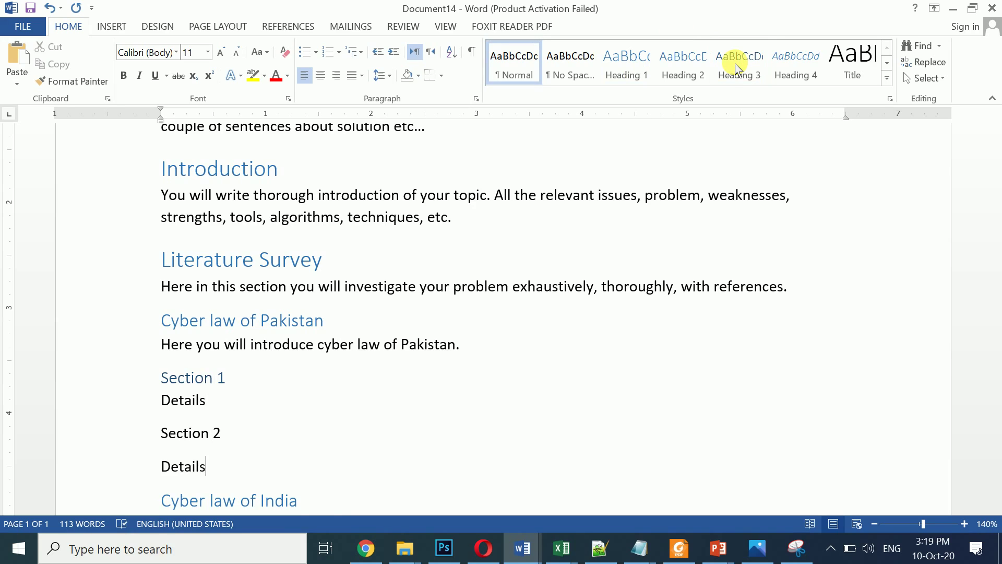
left_click(737, 68)
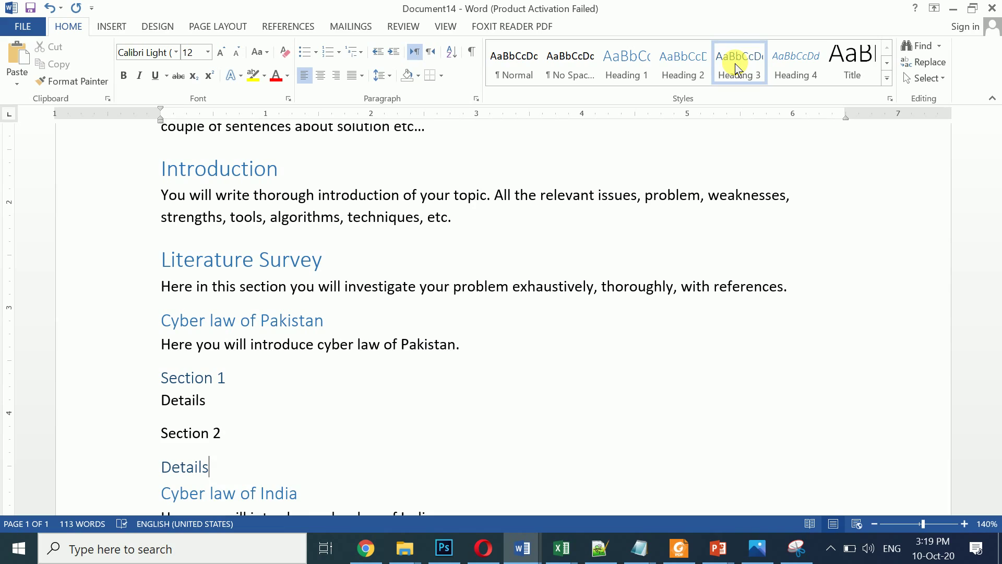
key("ctrl+z")
Step: Apply the Heading 3 style to the "Section 2" line
key("Up")
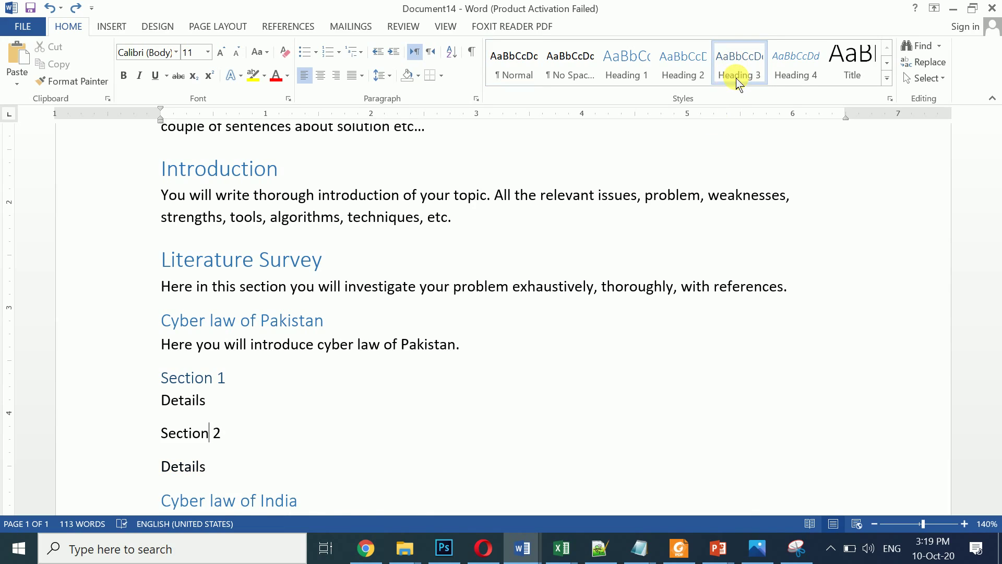
left_click(738, 73)
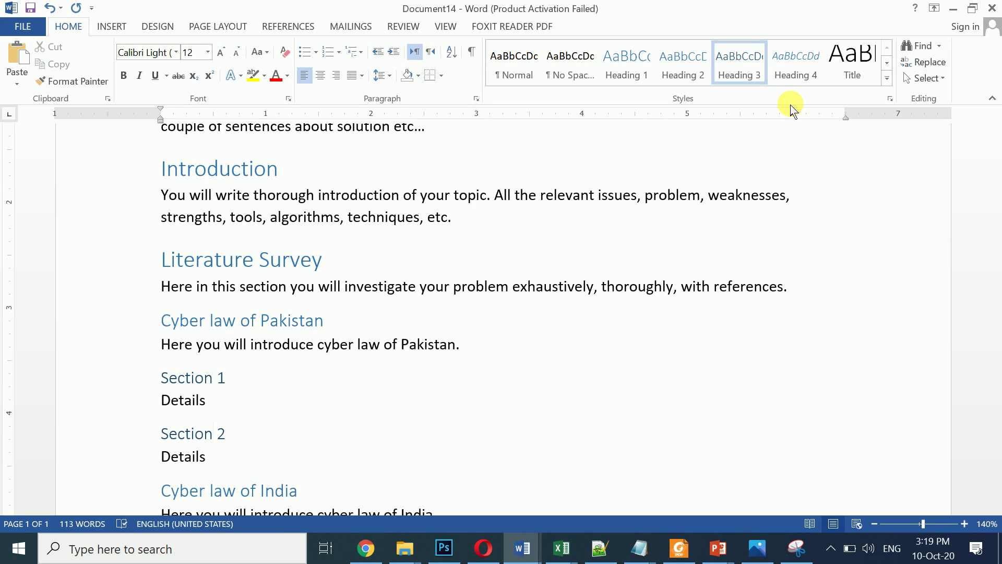
Step: Insert a page break at the very end of the document, below "References"
key("ctrl+End")
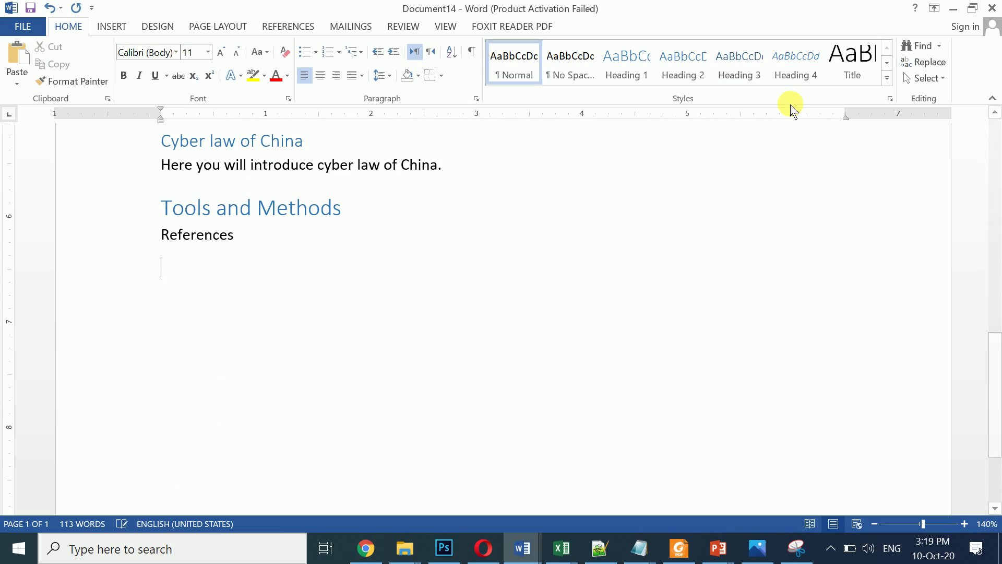
key("ctrl+Return")
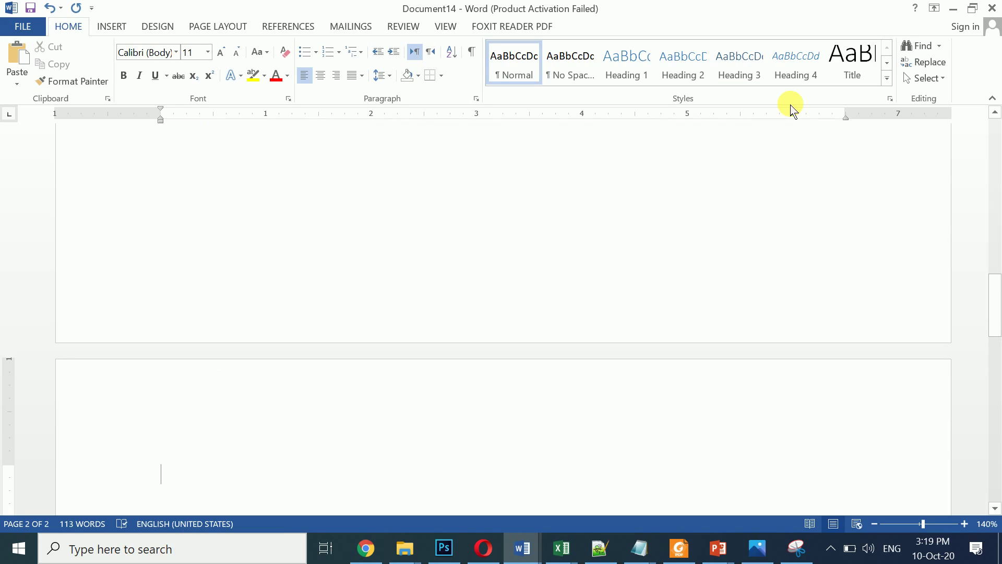
Step: Try a Manual Table table of contents on the new blank page and undo its insertion
left_click(297, 28)
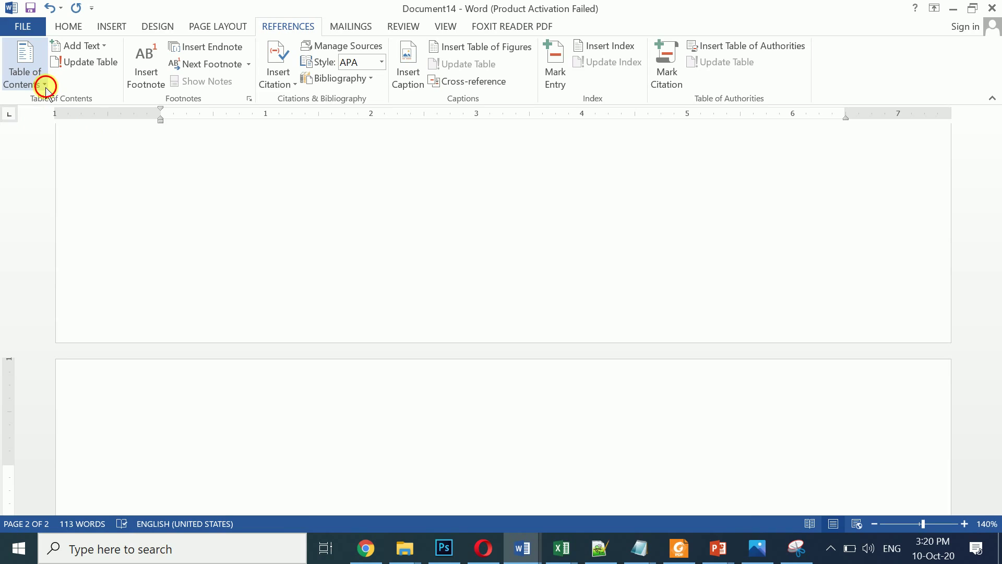
left_click(46, 90)
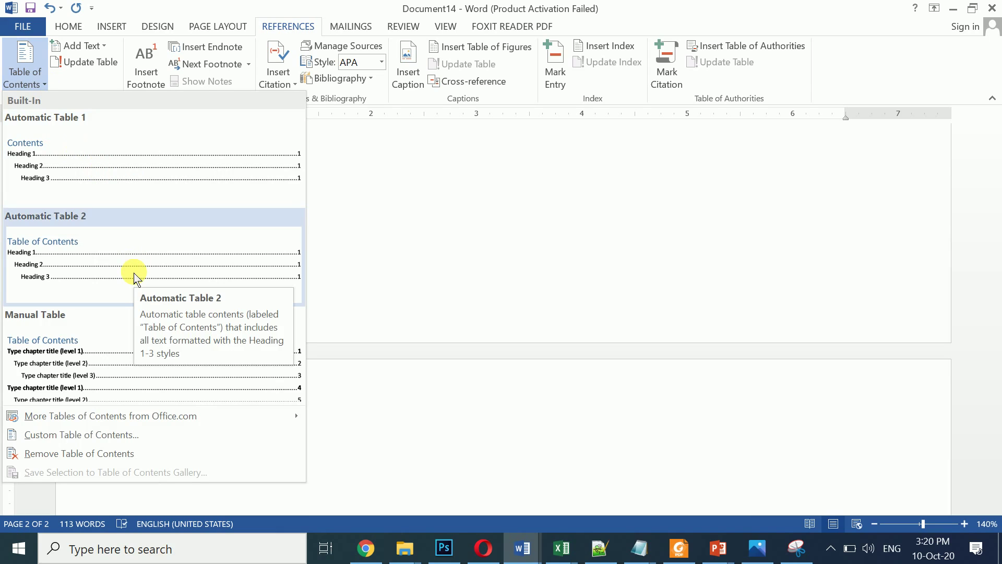
left_click(96, 364)
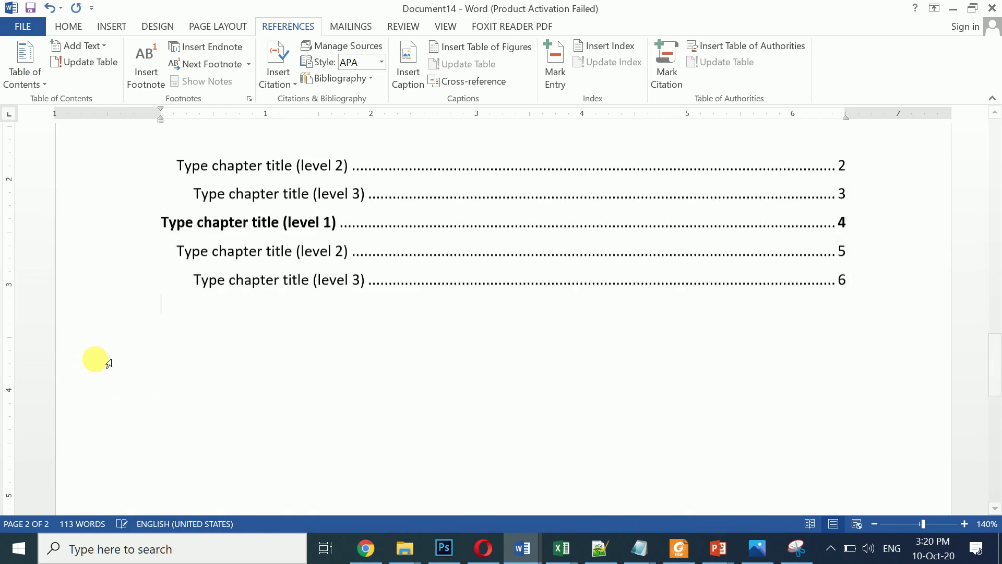
scroll(98, 358, "down", 3)
left_click_drag(988, 378, 996, 359)
left_click_drag(993, 349, 992, 342)
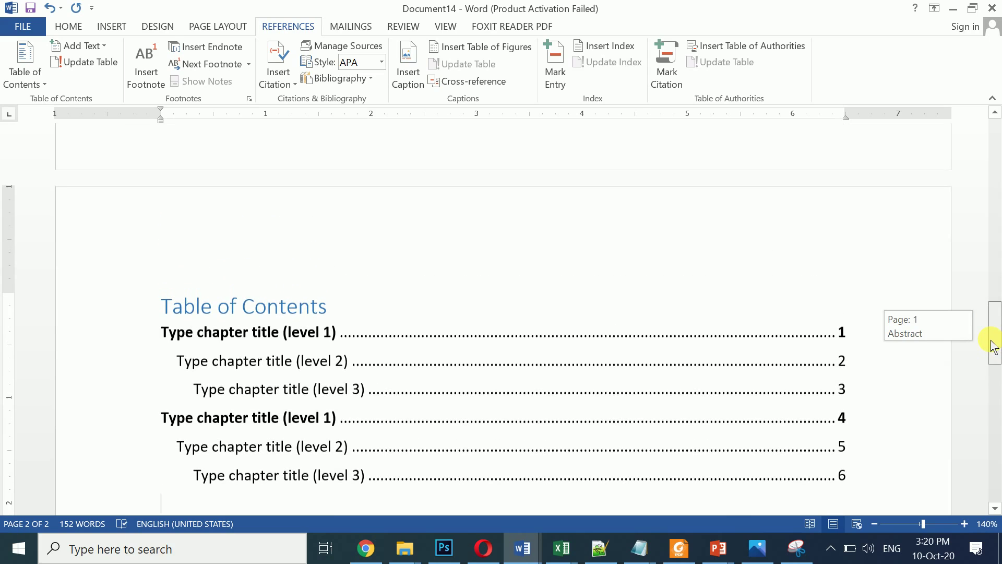
left_click(830, 348)
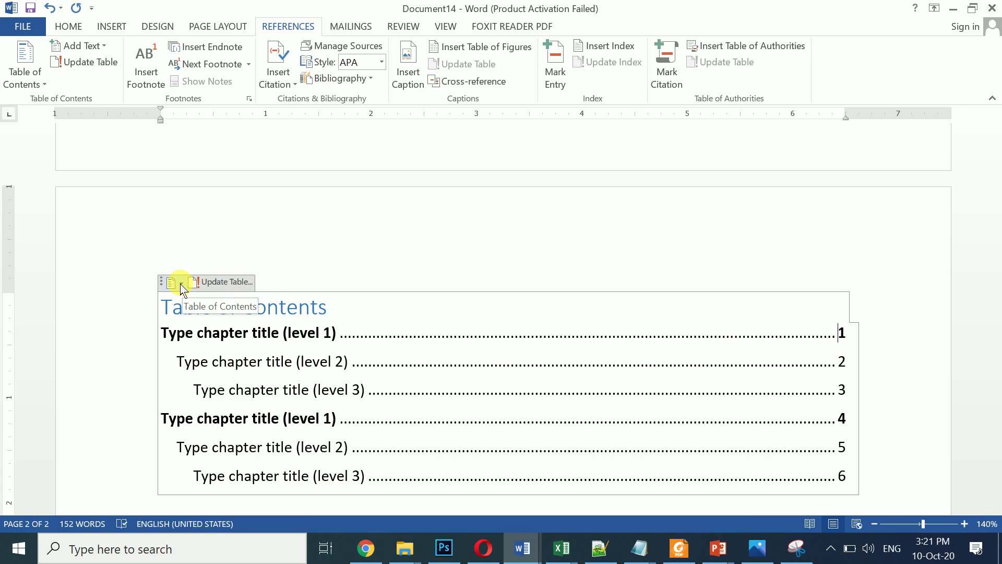
key("ctrl+z")
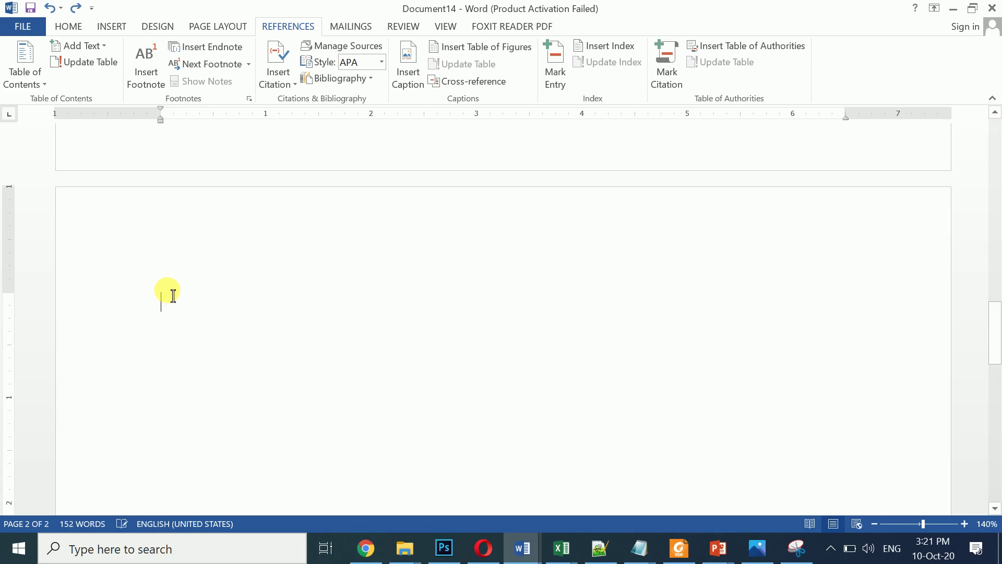
Step: Insert the Automatic Table 1 table of contents on the blank page at the end of the document
left_click(46, 89)
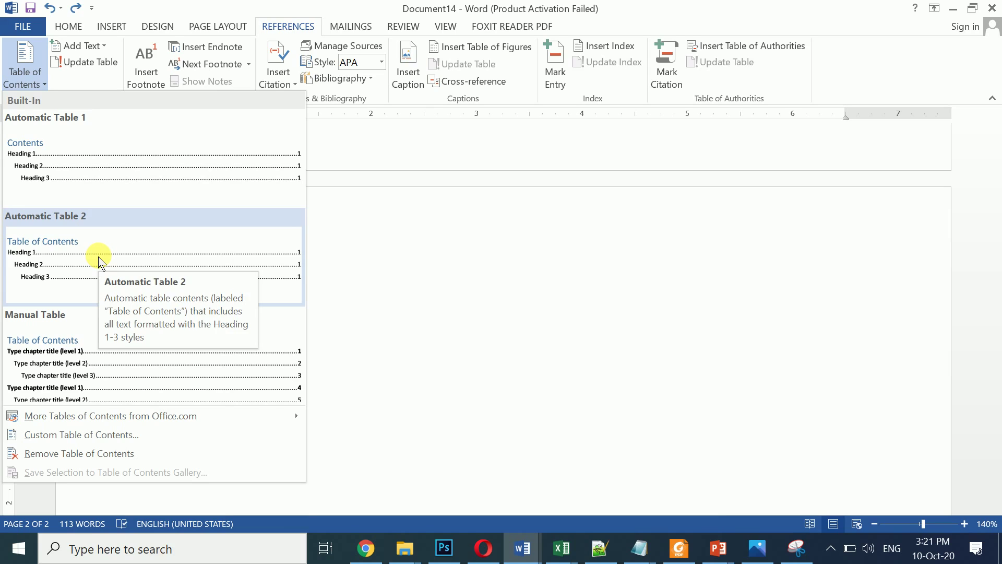
left_click(134, 185)
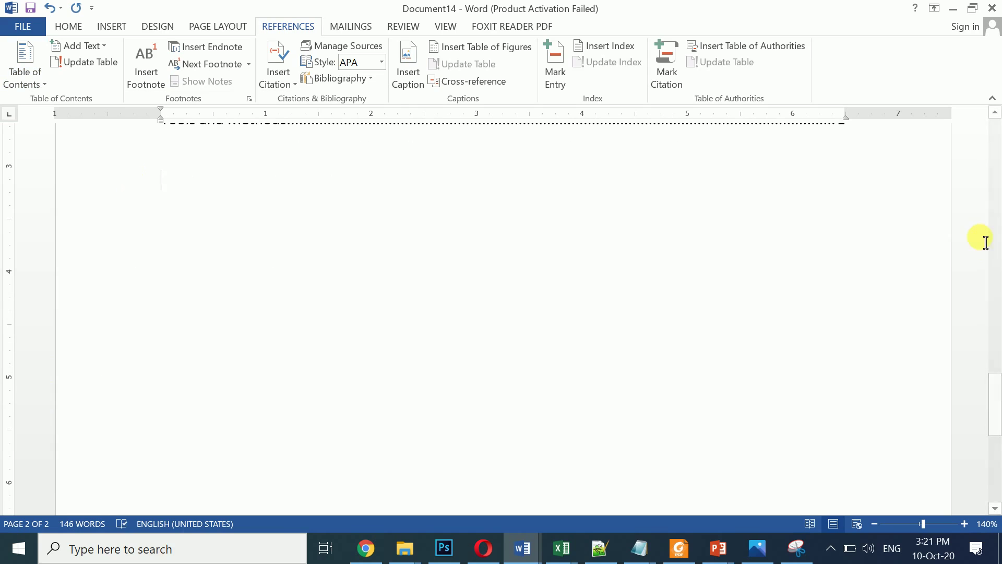
left_click_drag(995, 410, 990, 346)
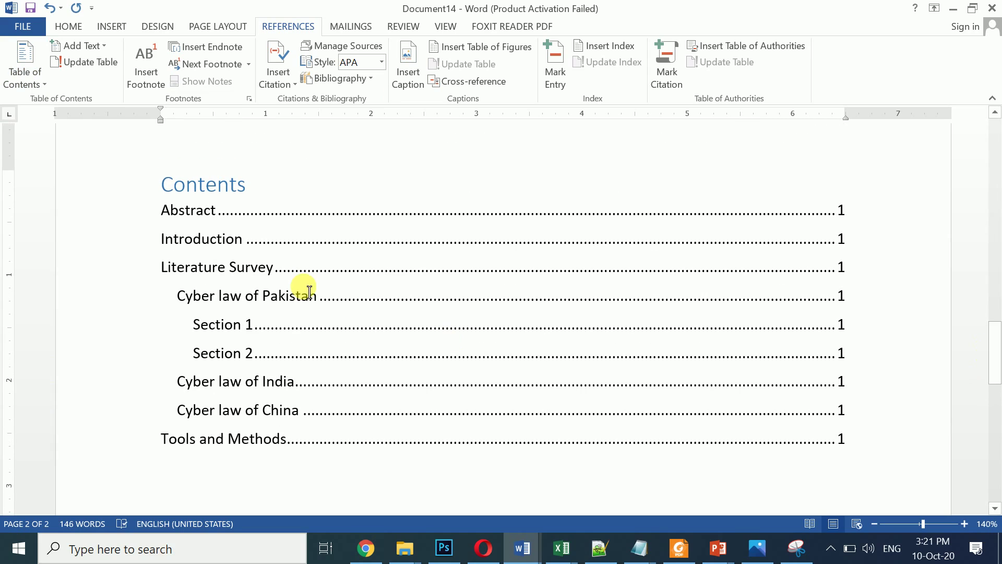
left_click(239, 253)
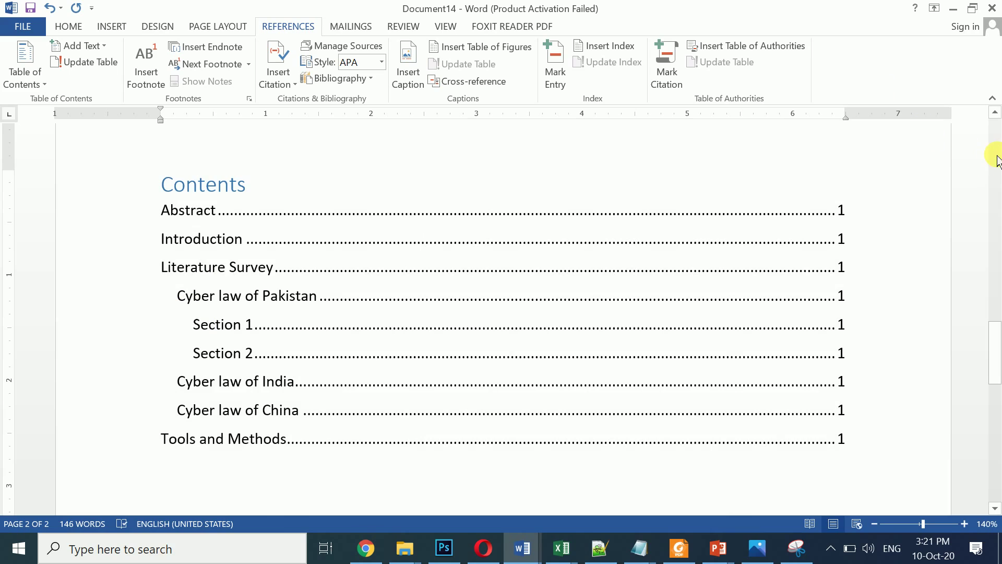
Step: Add the line "Cyber law of America" below the body text of the "Cyber law of China" section
left_click(997, 161)
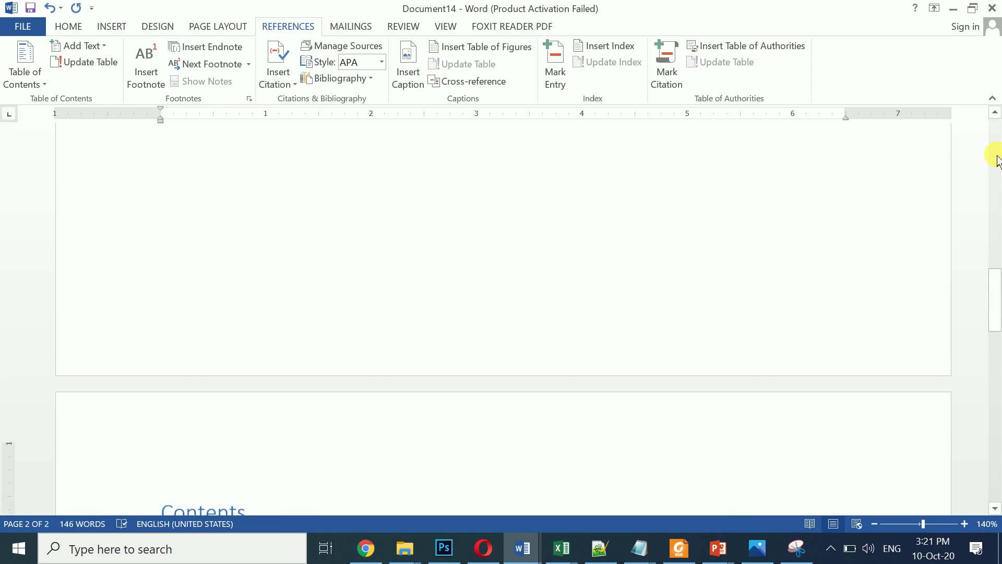
left_click(996, 161)
left_click(997, 161)
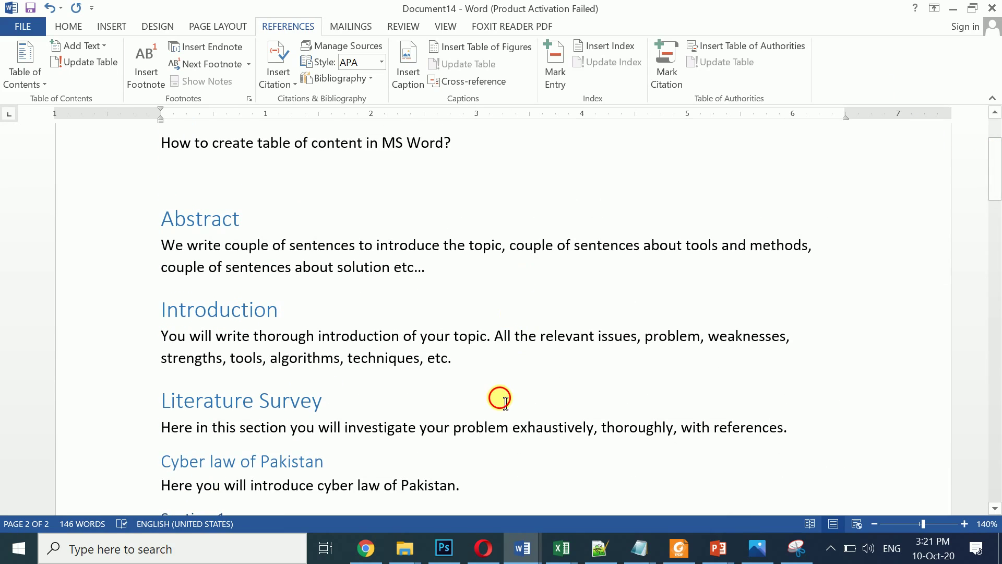
scroll(501, 396, "down", 1)
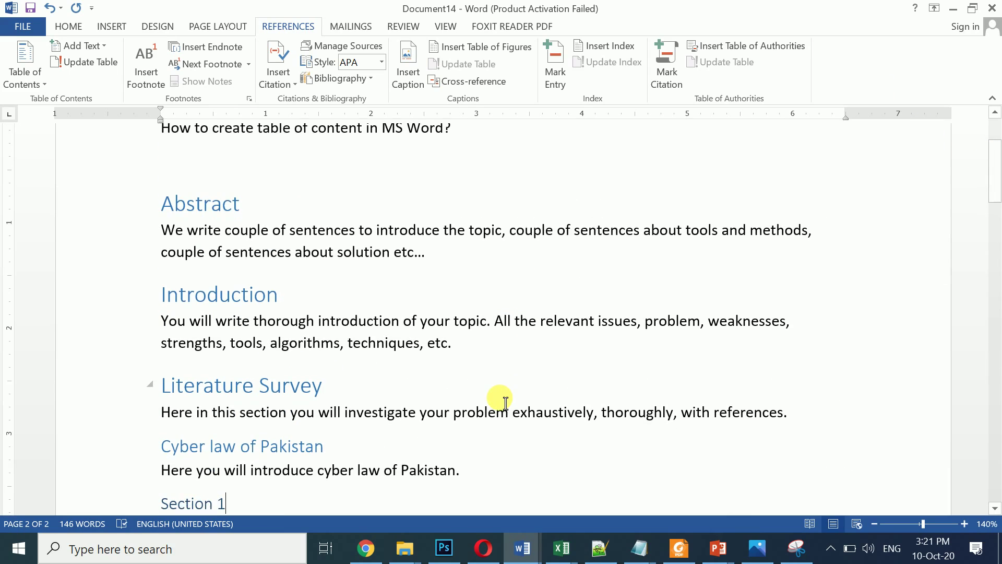
key("Down")
key("Down")
key("Down")
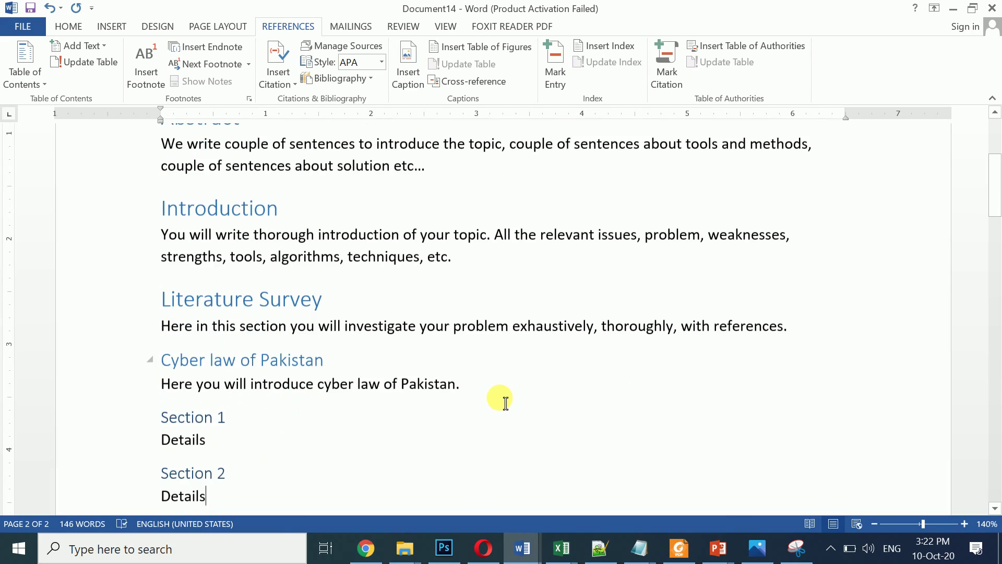
key("Down")
key("Down")
key("Down")
key("Down")
key("Down")
key("Down")
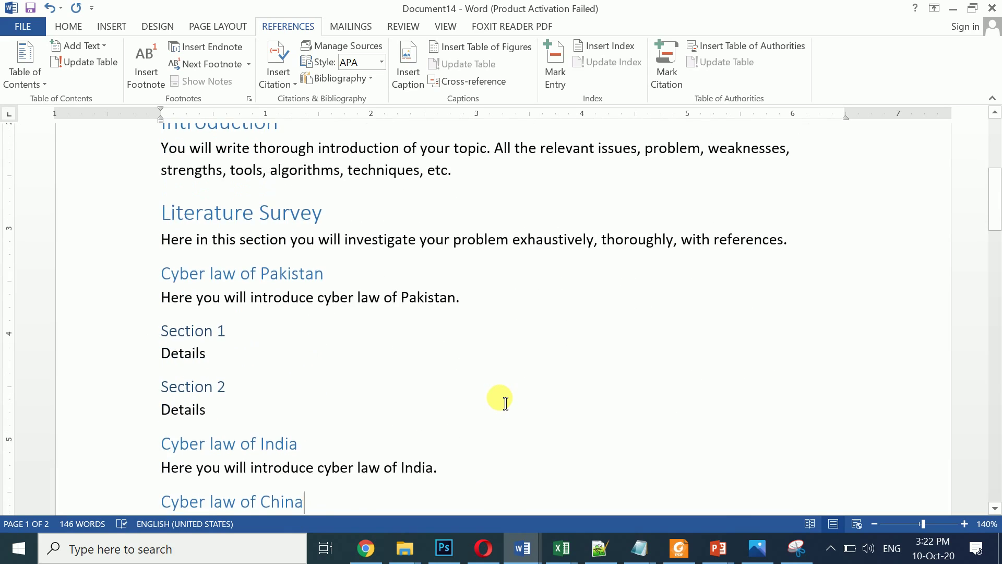
key("Up")
key("Up")
key("Up")
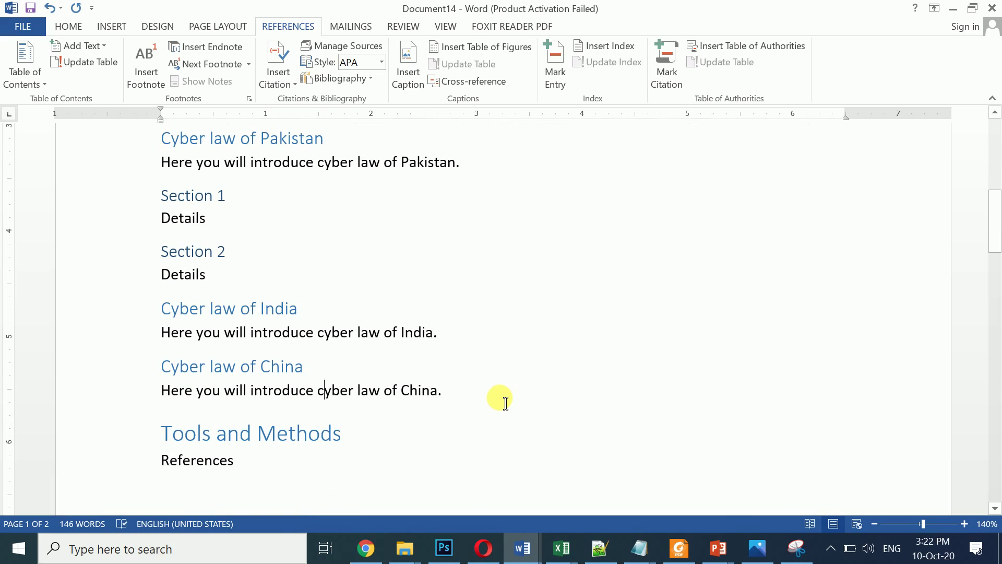
left_click(491, 392)
key("Return")
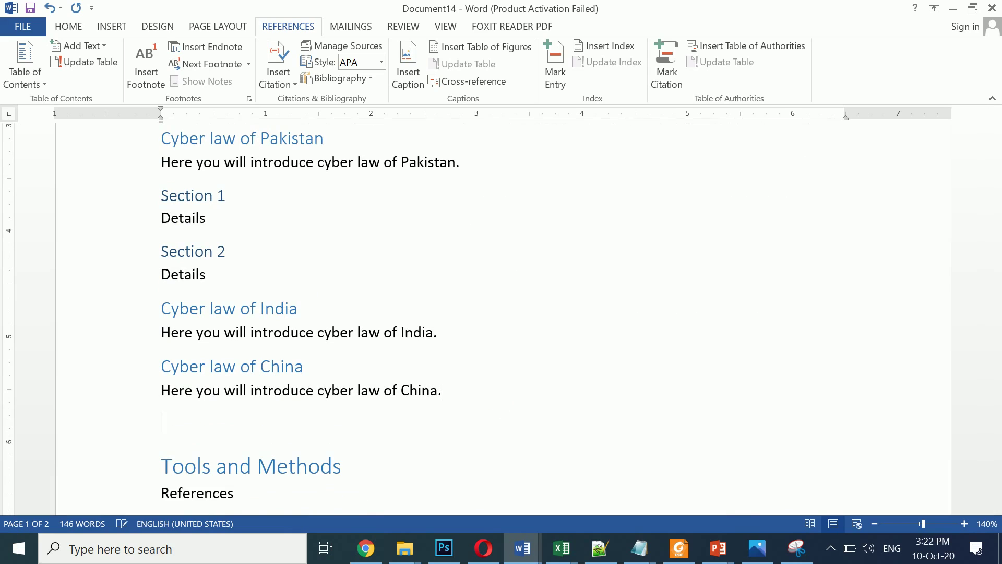
type("Cyber law of A")
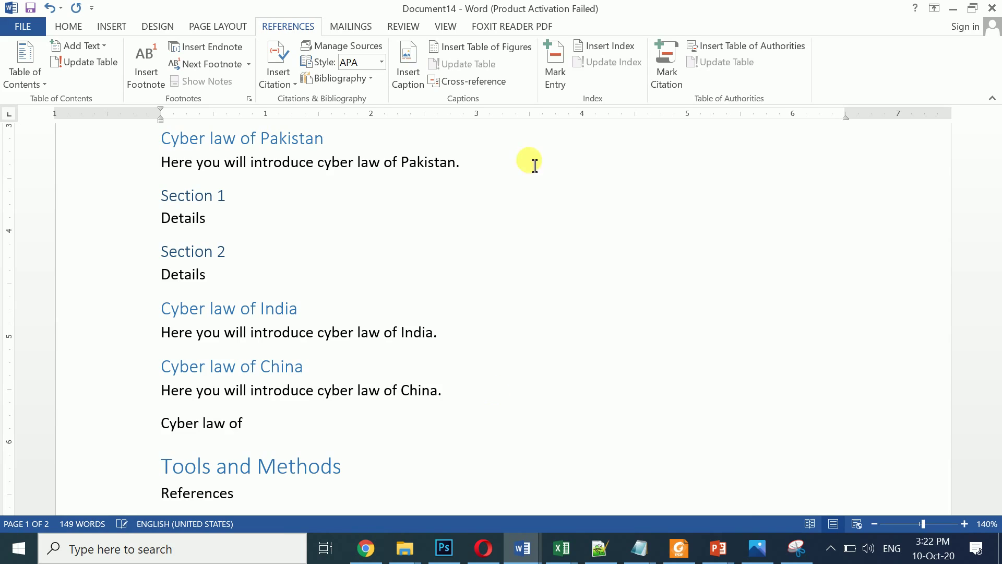
type("merica")
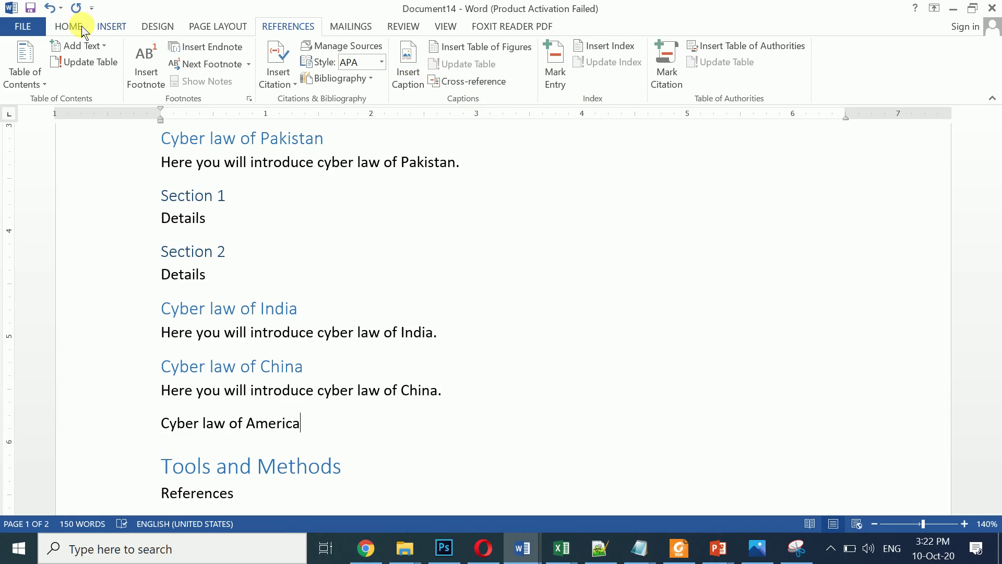
Step: Apply the Heading 2 style to the "Cyber law of America" line
left_click(68, 27)
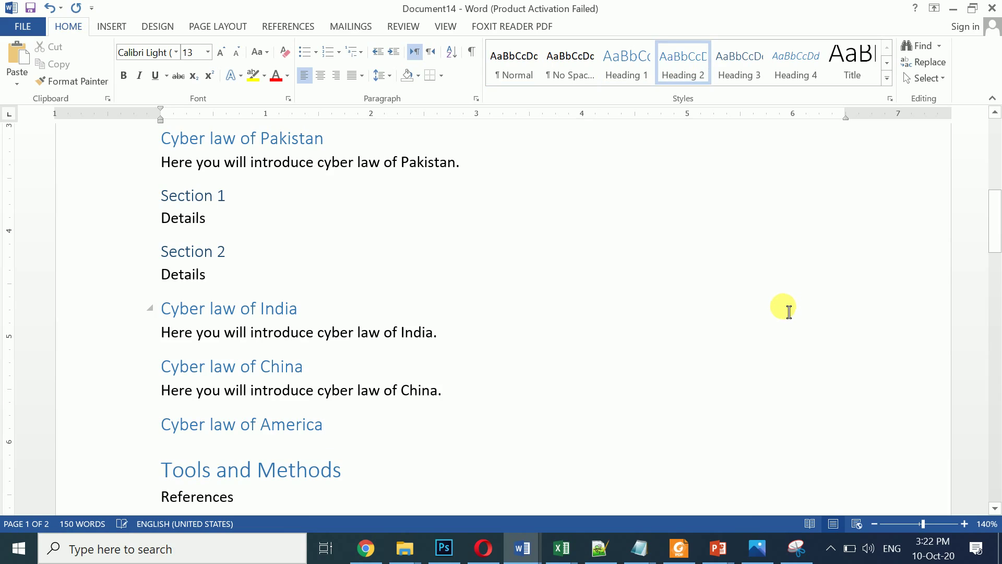
key("ctrl+s")
key("Escape")
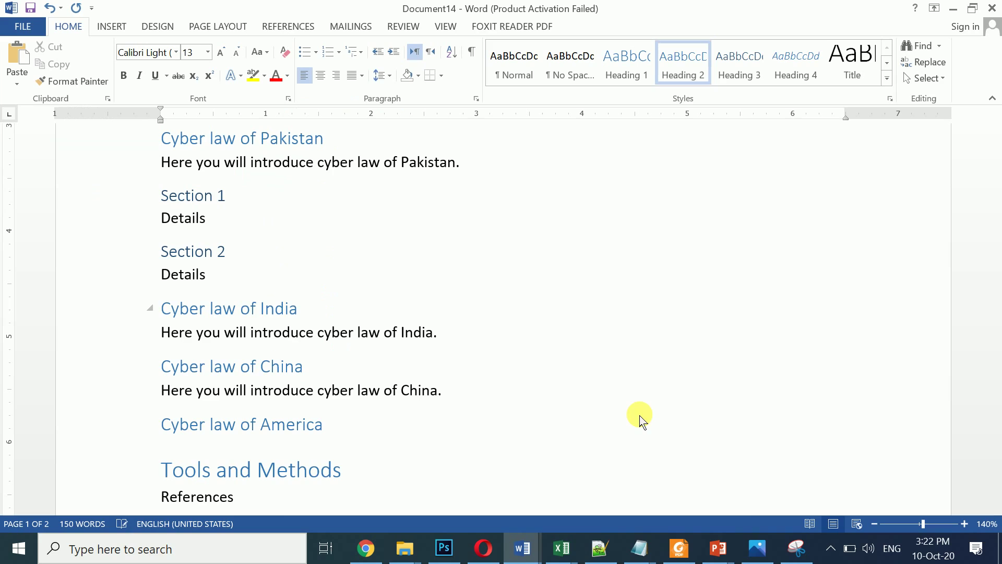
Step: Update the entire table of contents to include the newly added heading
left_click_drag(995, 259, 992, 391)
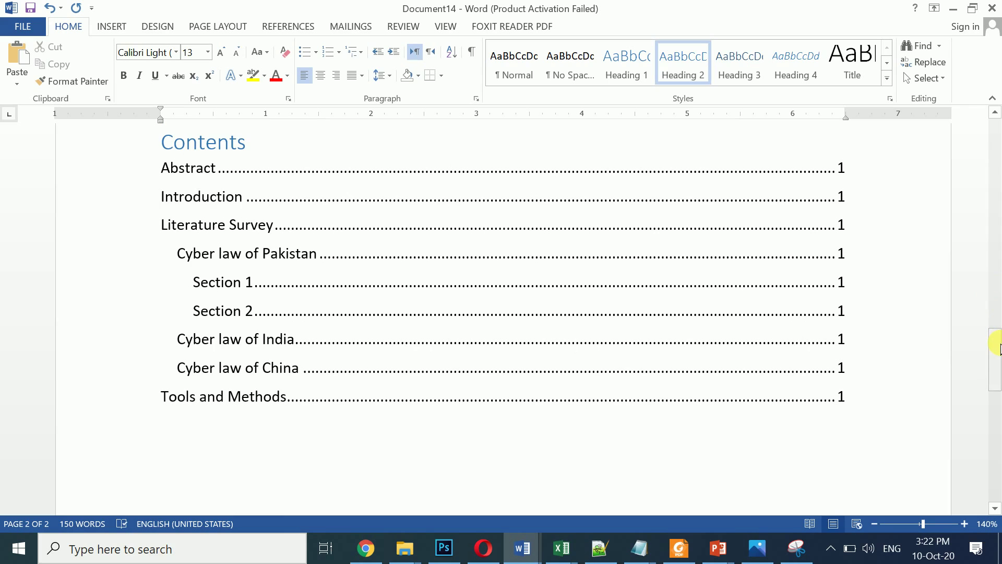
left_click_drag(998, 348, 999, 329)
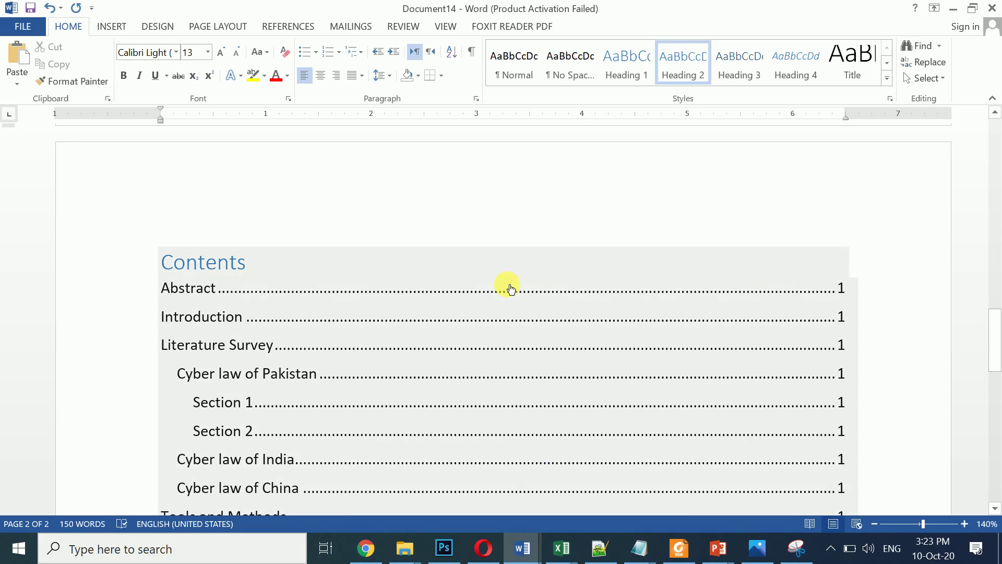
left_click(203, 269)
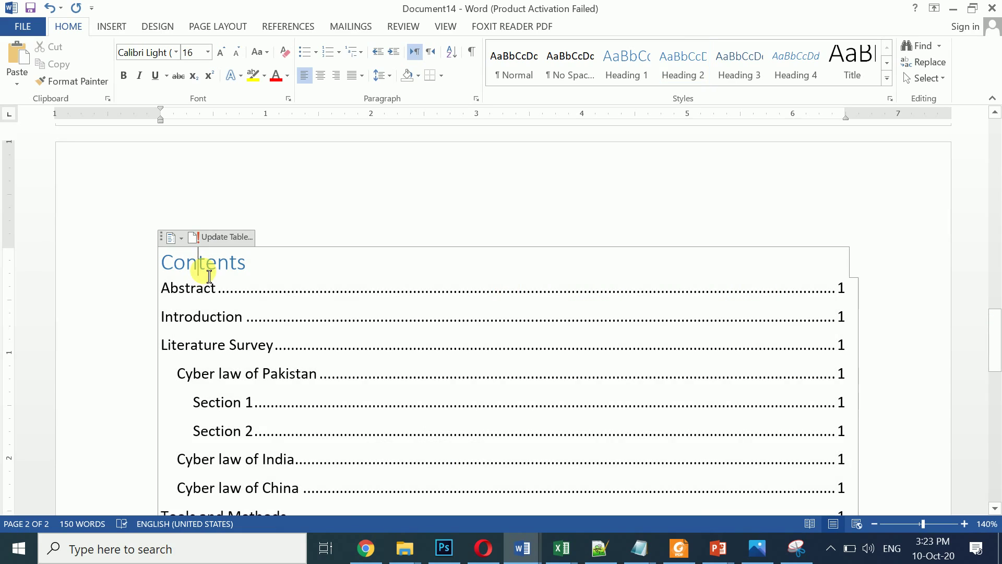
left_click(215, 239)
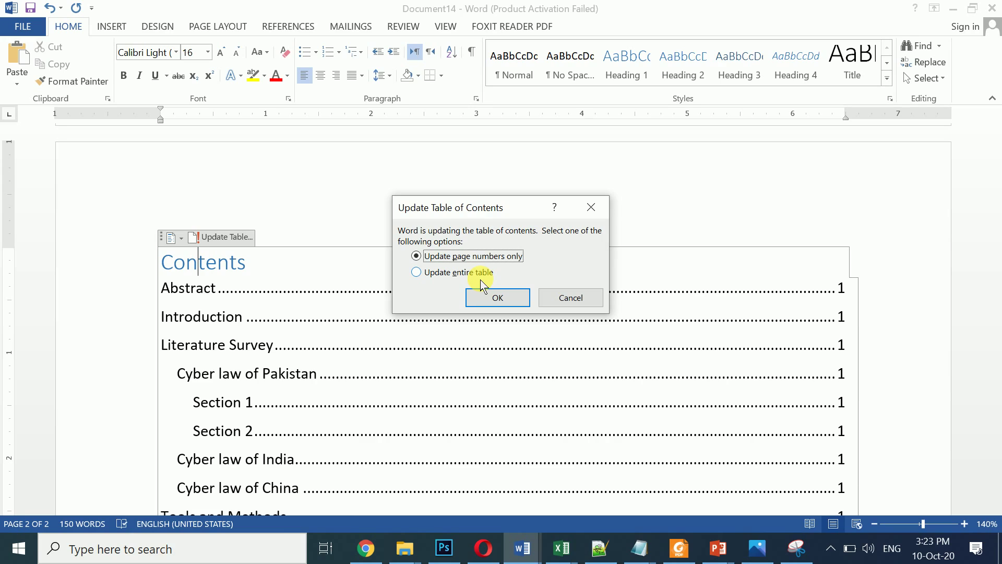
left_click(440, 274)
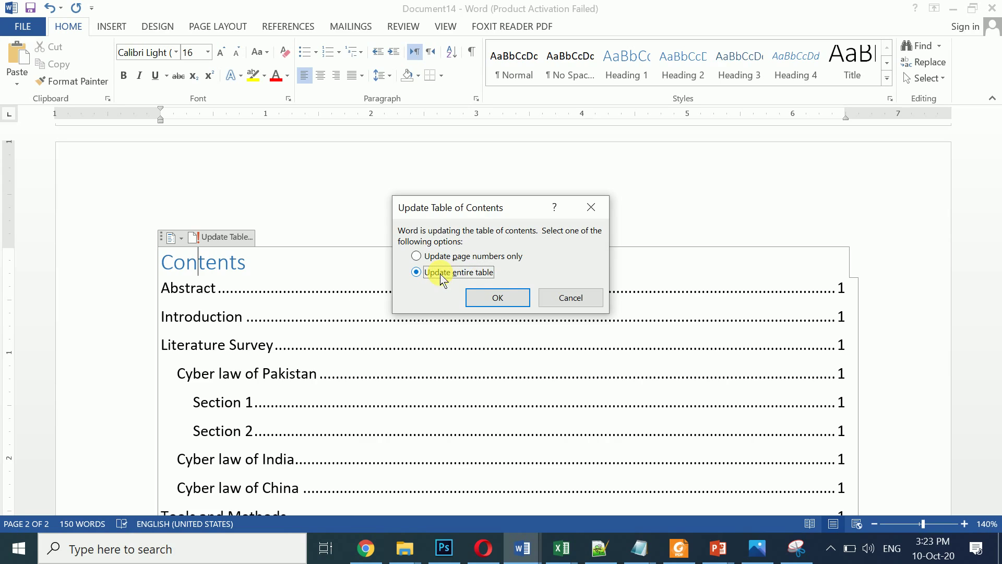
left_click(498, 298)
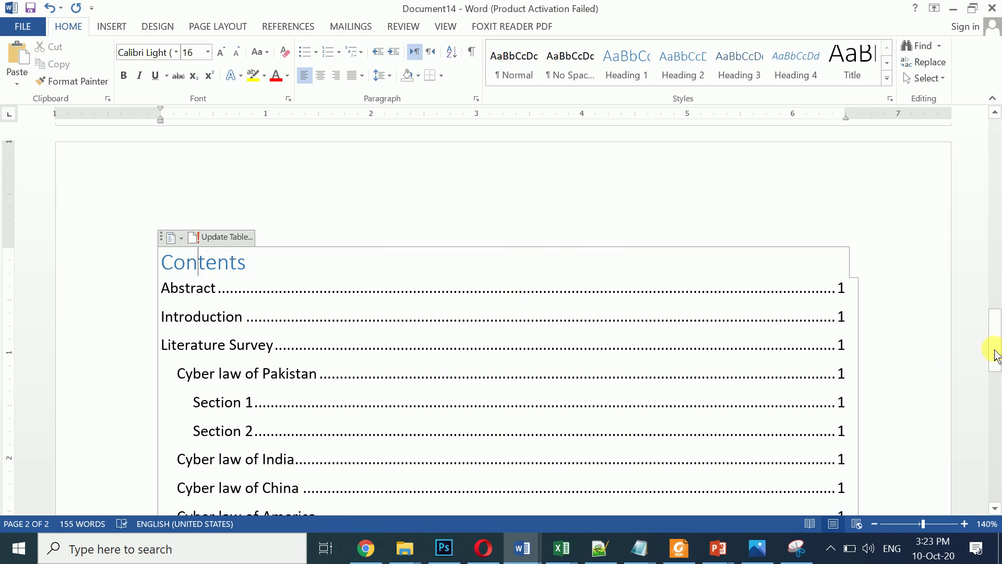
left_click_drag(995, 346, 997, 367)
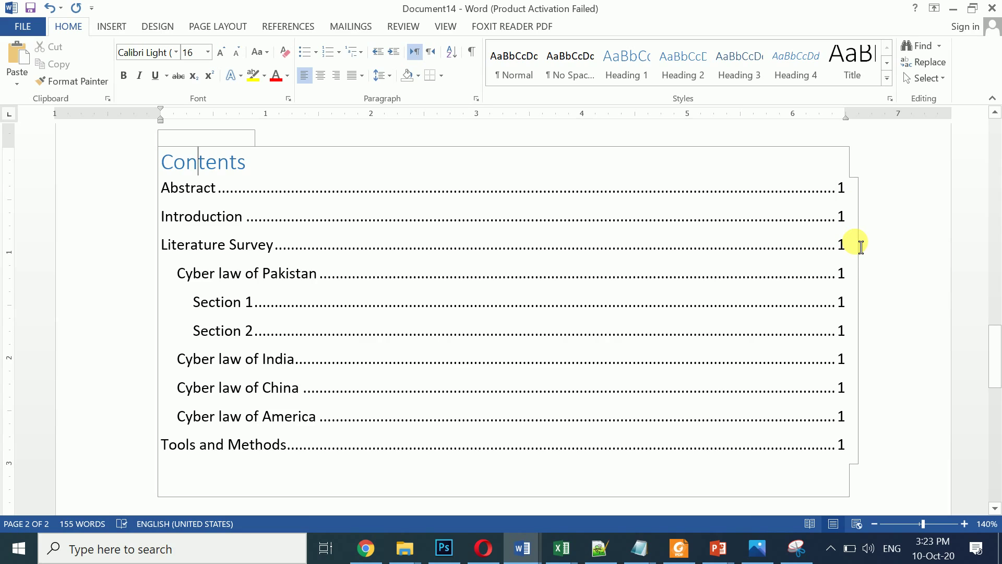
Step: Copy the body paragraph under the "Abstract" heading
key("ctrl+Home")
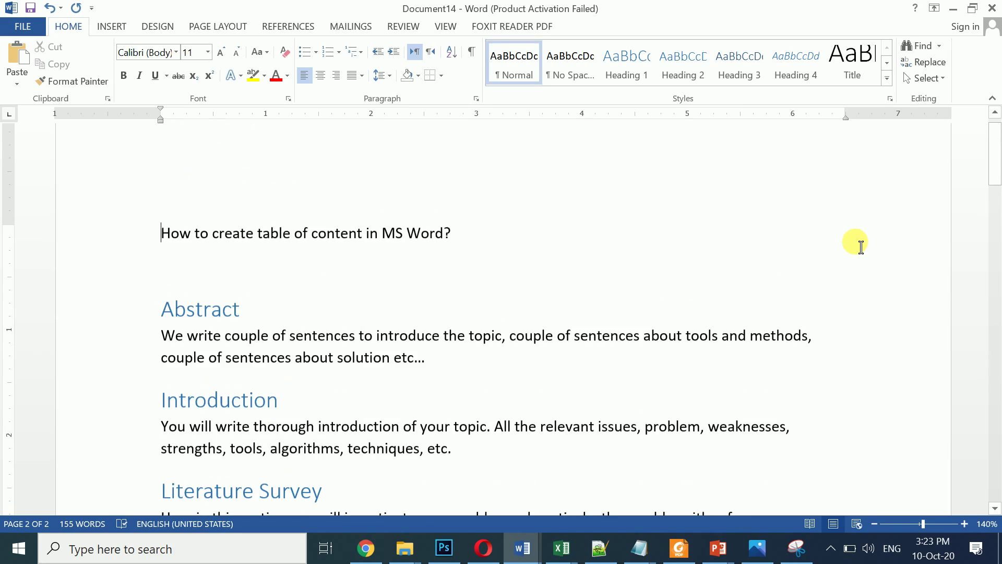
key("Down")
key("Down")
key("Down")
key("Down")
key("Down")
key("Down")
key("Down")
key("Down")
key("Down")
key("Down")
key("Down")
key("Up")
key("Up")
key("Up")
key("Up")
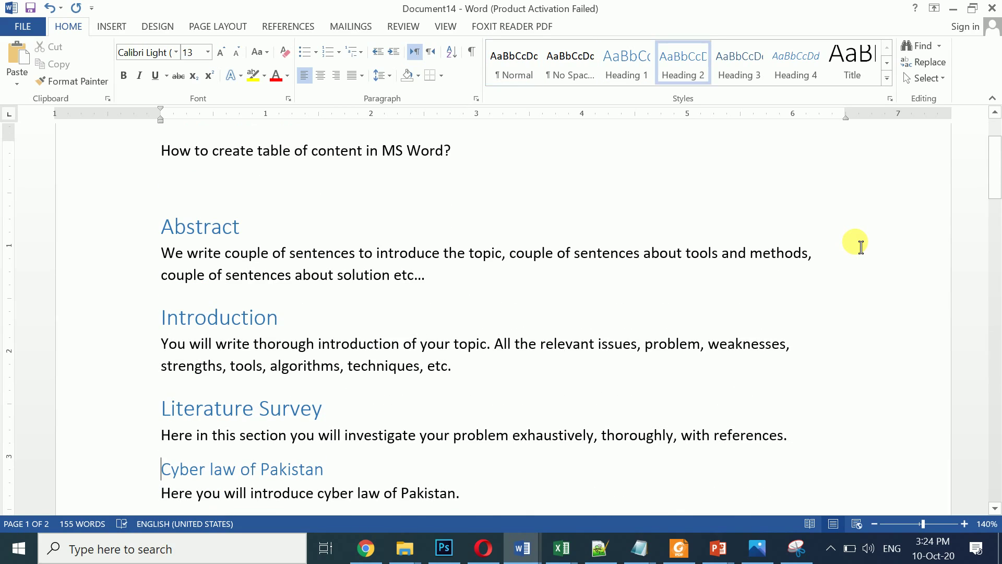
key("Up")
key("Up")
key("Up")
key("Up")
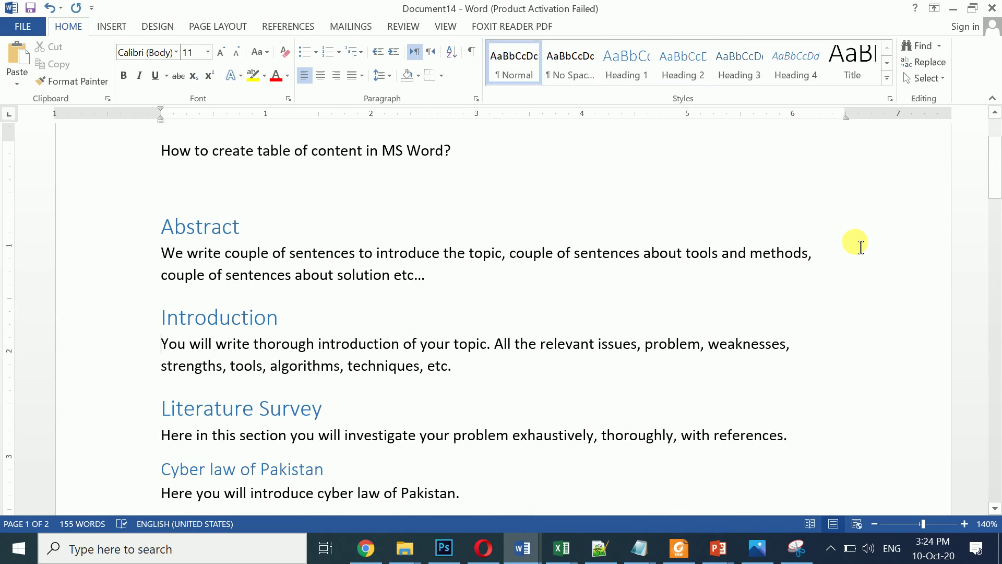
key("Up")
key("Up")
key("Up")
key("Down")
key("Down")
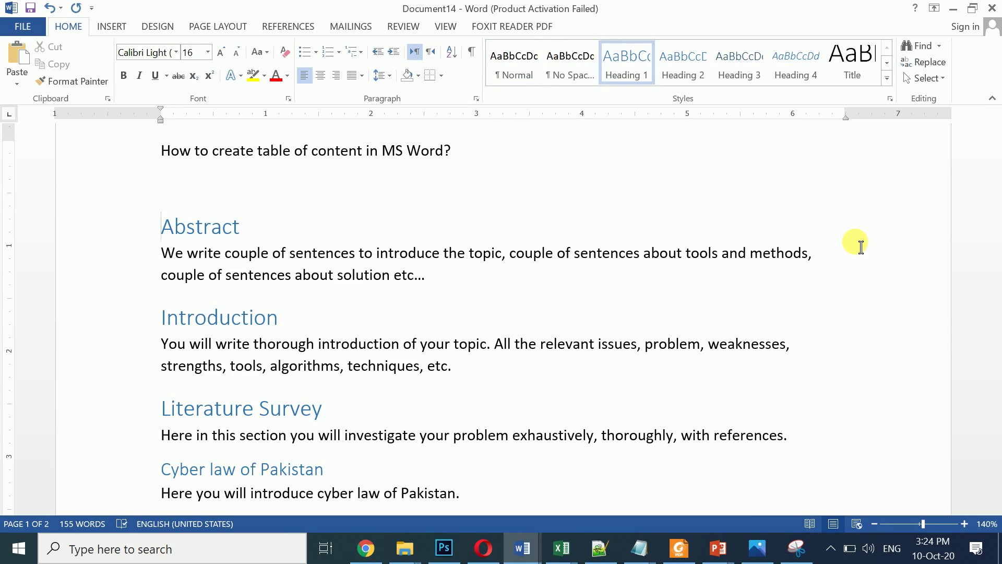
key("ctrl+shift+Down")
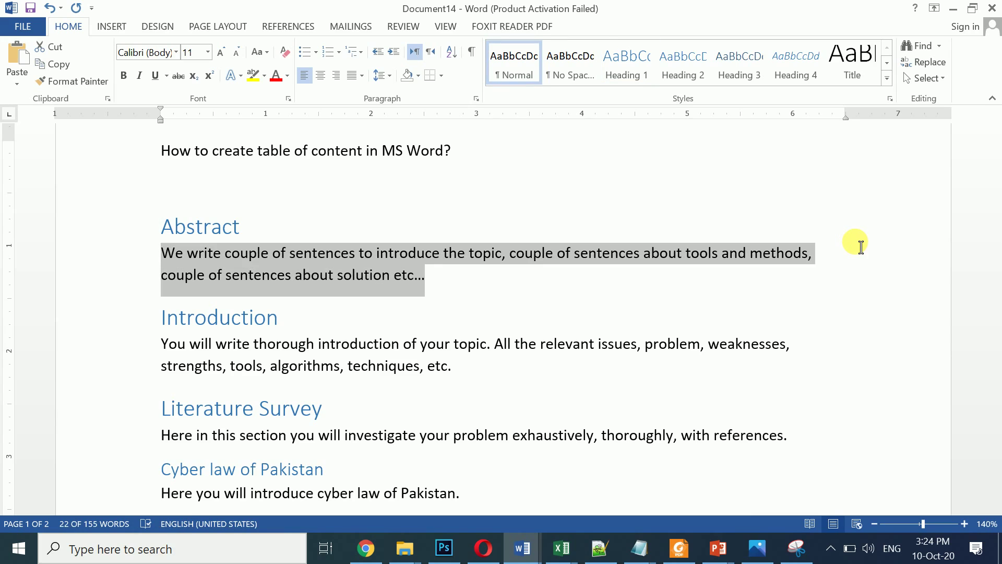
key("ctrl+c")
Step: Paste eleven copies of the abstract text in a new paragraph below the original, ahead of the "Introduction" heading
key("Right")
key("Return")
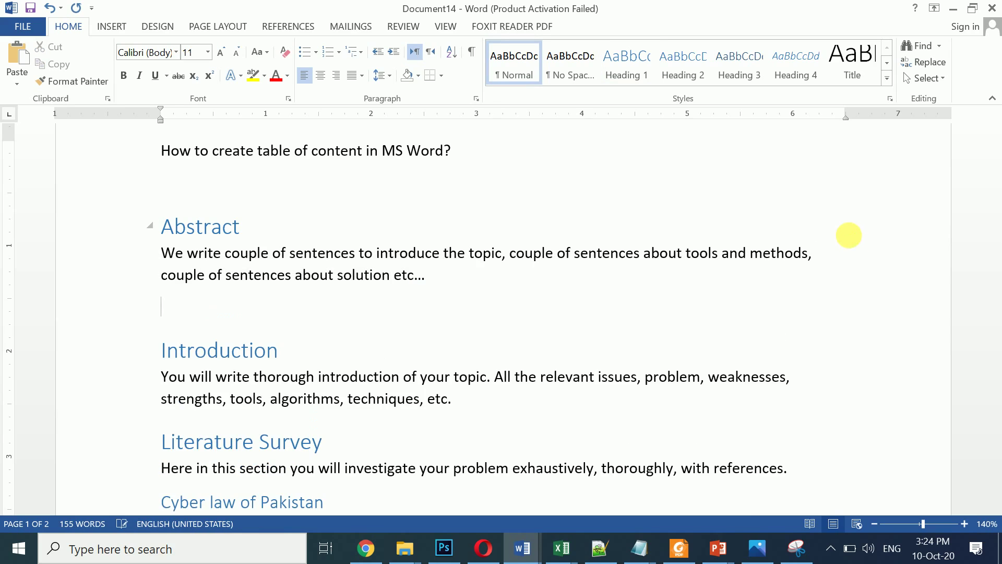
key("ctrl+v")
key("ctrl+v")
key("ctrl+v")
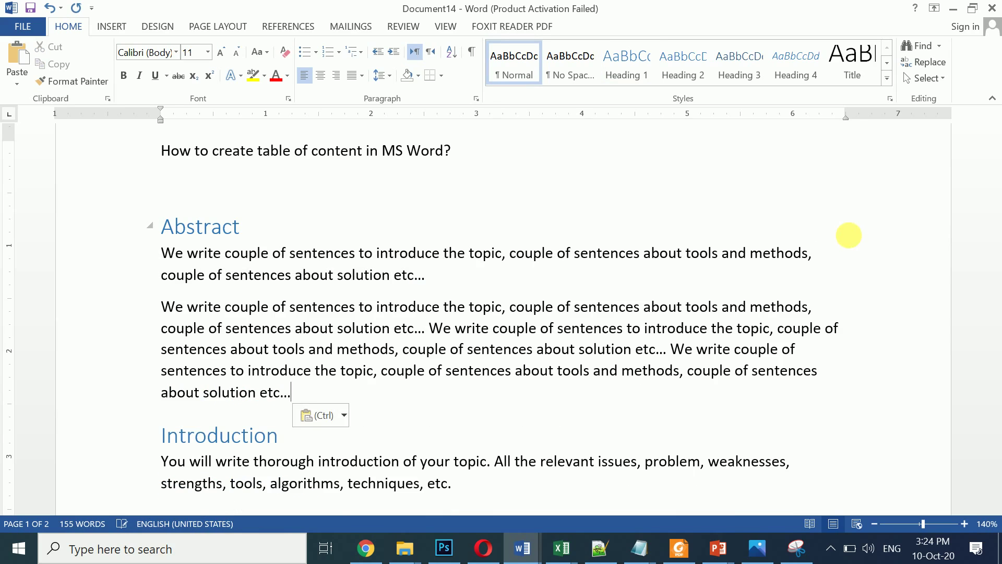
key("ctrl+v")
key("ctrl+v")
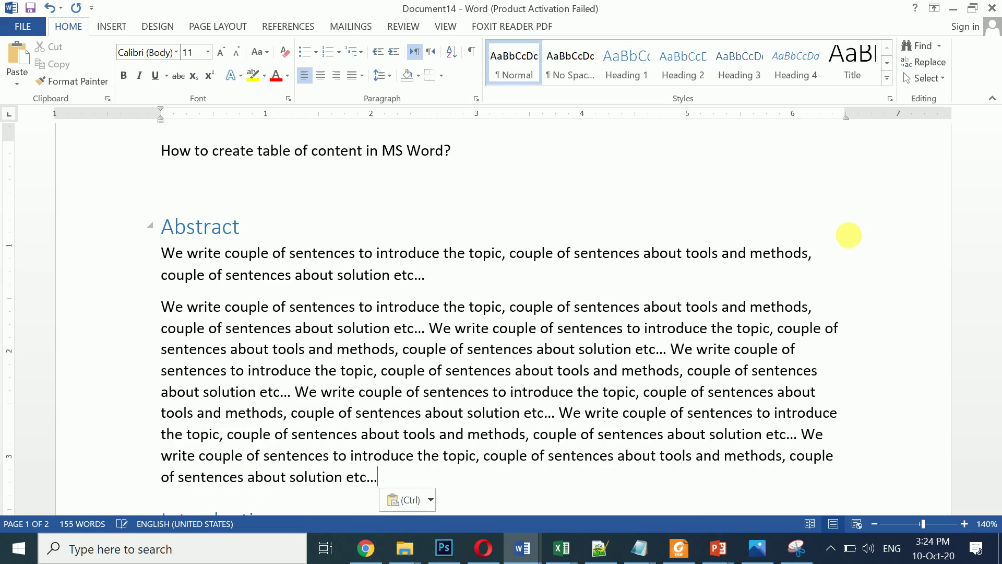
key("ctrl+v")
key("ctrl+v")
key("ctrl+v")
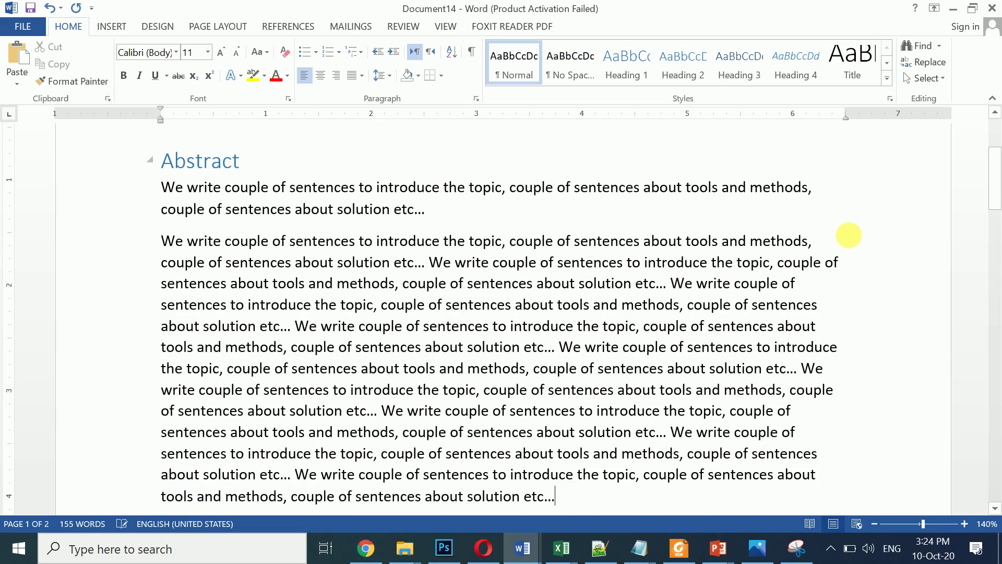
key("ctrl+v")
key("ctrl+v")
Step: Copy the body paragraph under the "Introduction" heading
scroll(860, 246, "down", 1)
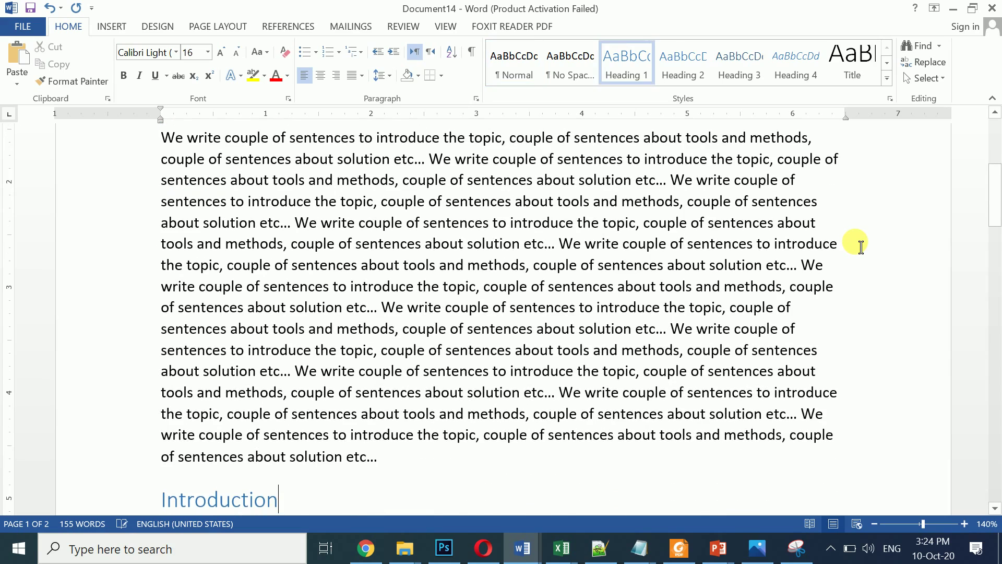
key("Down")
key("Down")
key("Down")
key("Down")
key("Down")
key("Down")
key("Down")
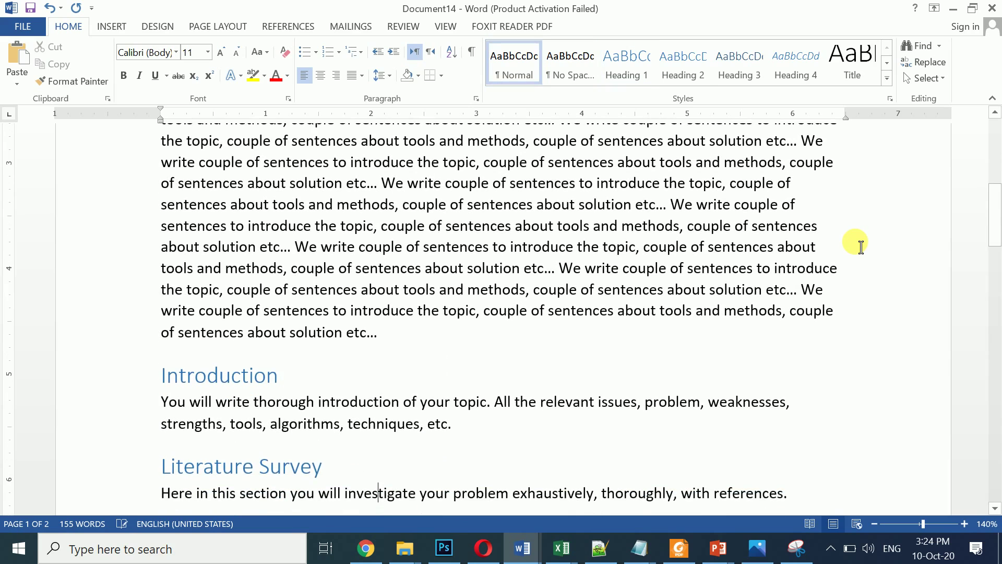
key("Down")
key("Down")
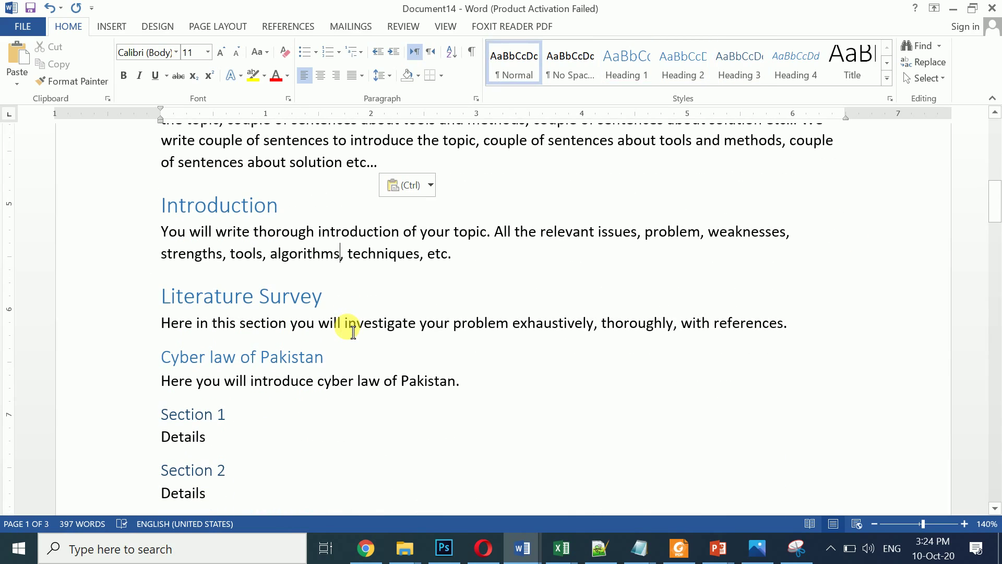
key("ctrl+Up")
key("ctrl+shift+Down")
key("shift+Left")
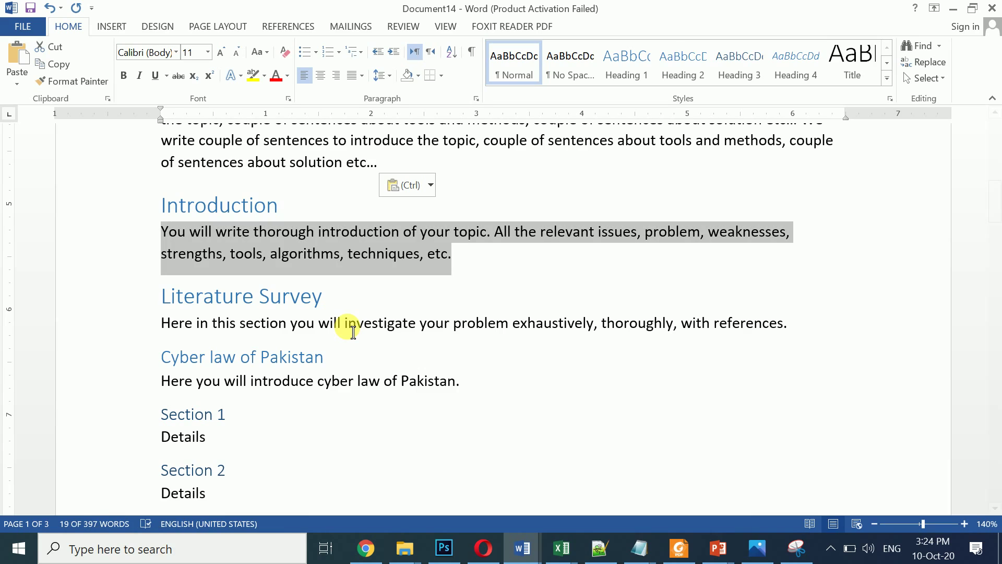
key("shift+Right")
key("ctrl+c")
Step: Paste eight copies of the introduction paragraph below the original and remove the leftover blank line before the "Literature Survey" heading
key("Right")
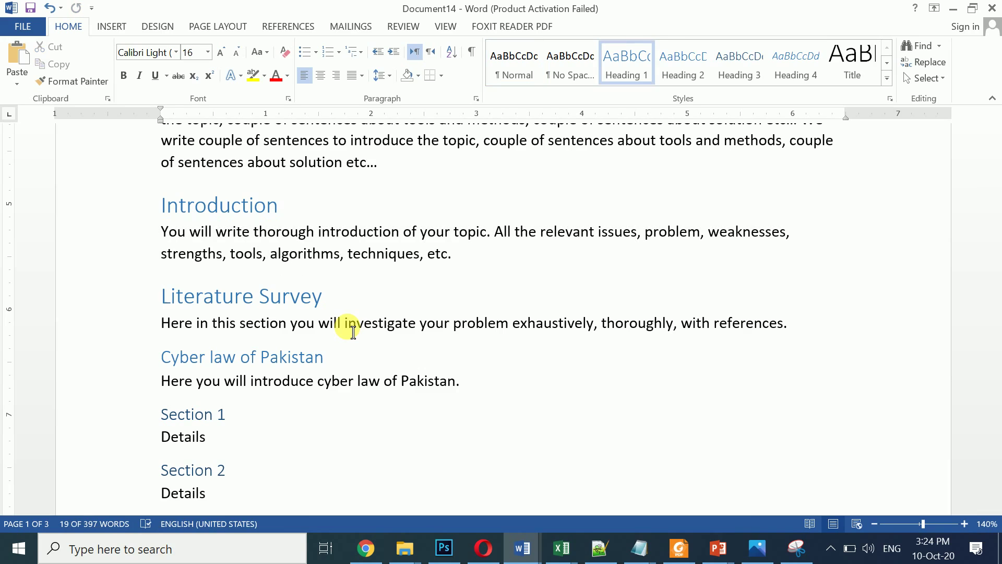
key("Return")
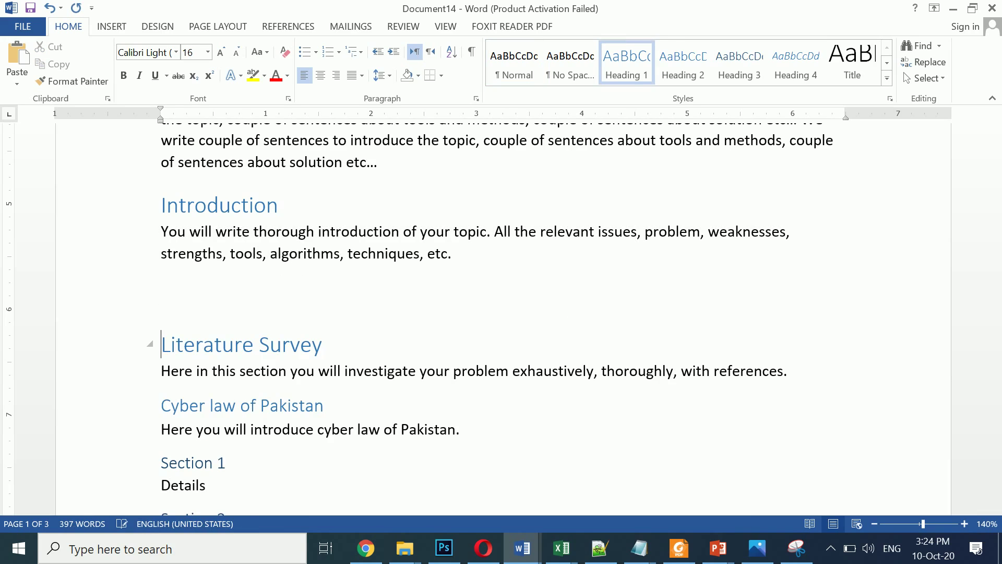
key("ctrl+z")
key("Left")
key("Return")
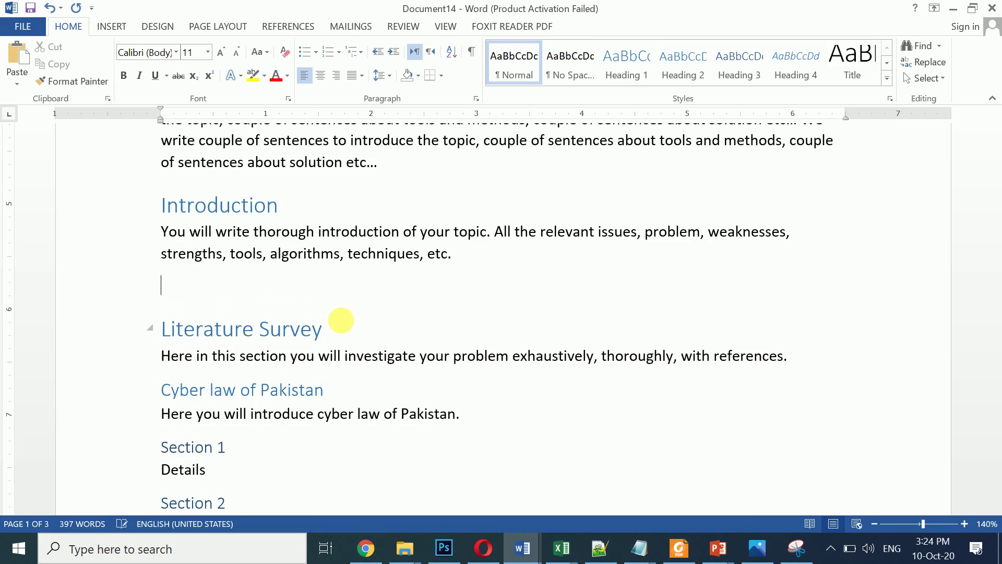
key("ctrl+v")
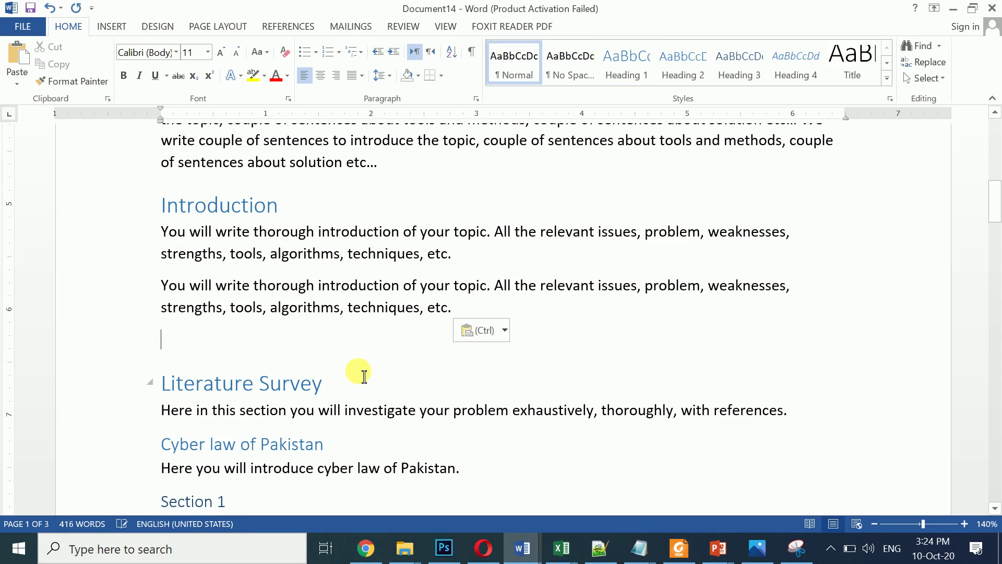
key("ctrl+v")
key("ctrl+v")
key("ctrl+v")
key("ctrl+v")
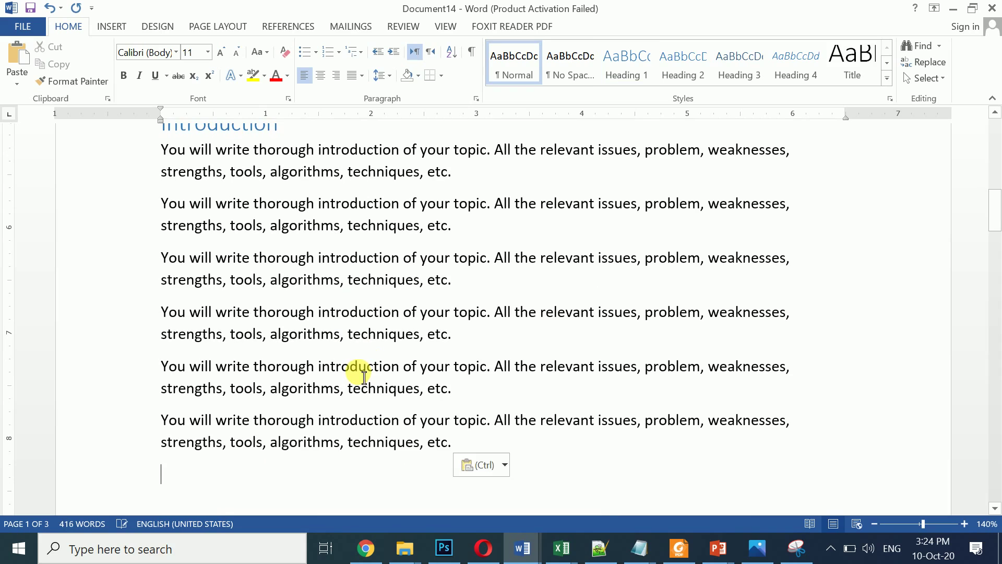
key("ctrl+v")
key("ctrl+v")
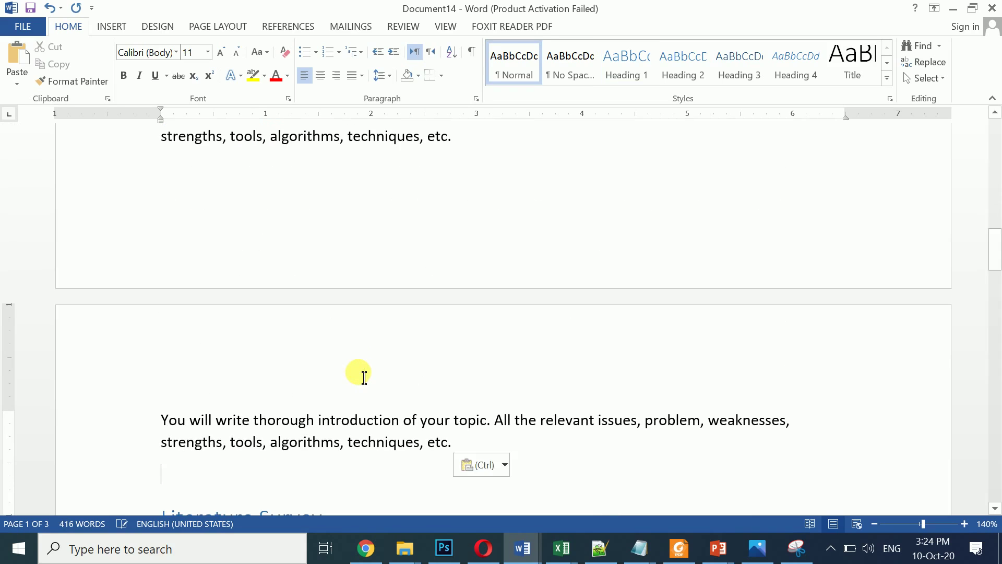
type("You will write thorough introduction of your topic. All the relevant issues, problem, weaknesses, strengths, tools, algorithms, techniques, etc.")
key("Down")
key("ctrl+v")
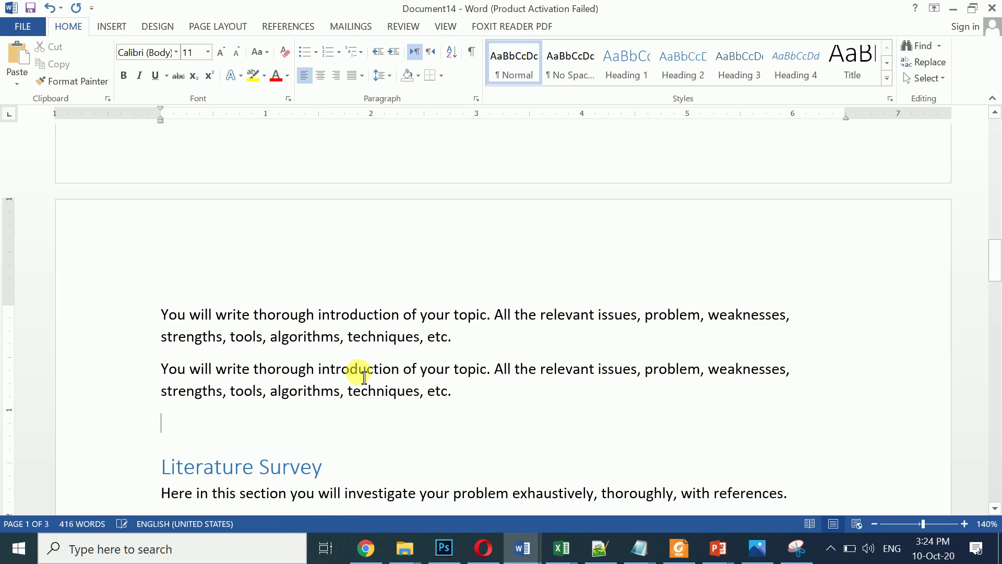
key("Delete")
Step: Copy the body sentence under the "Literature Survey" heading and place the cursor at its end
key("Down")
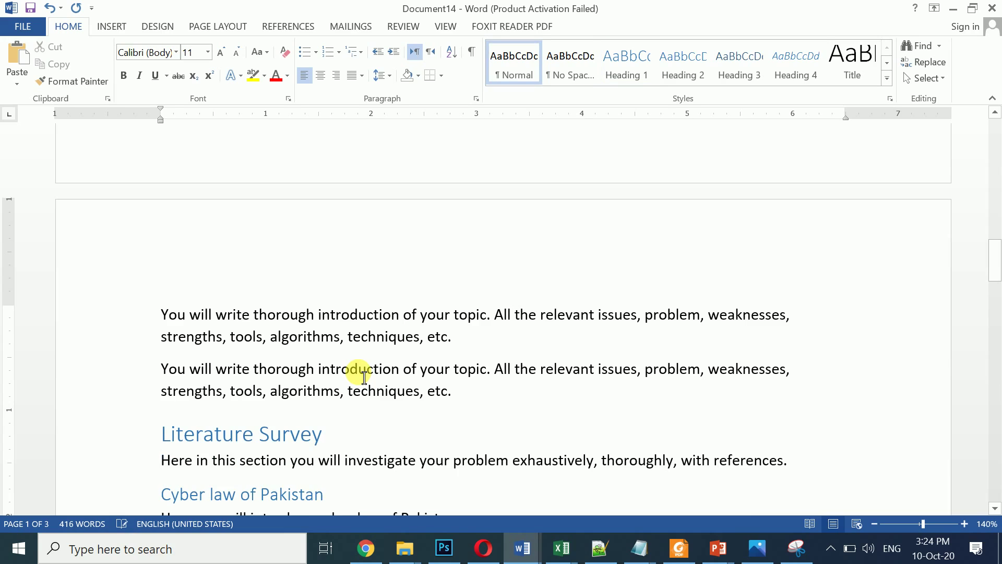
key("shift+Down")
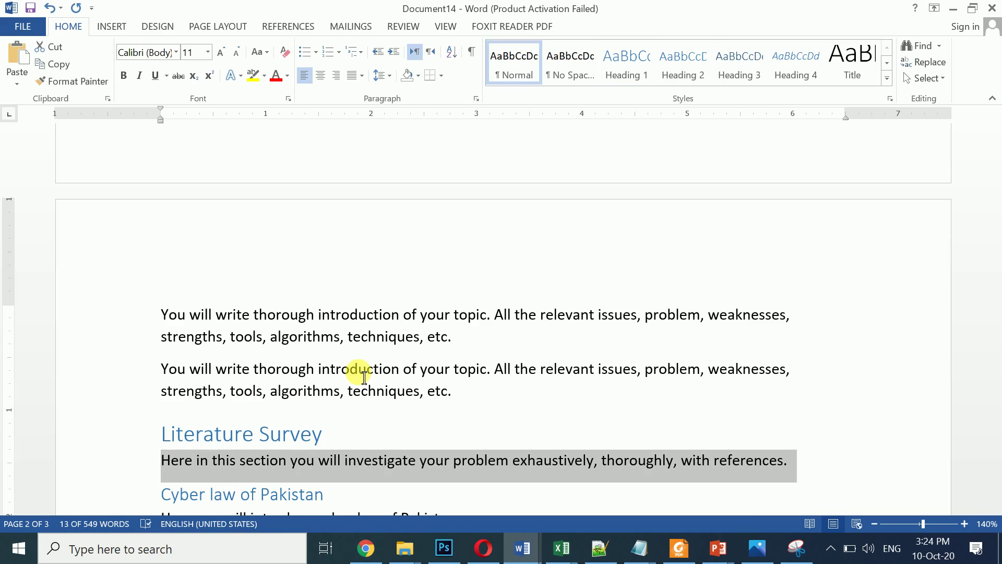
key("Right")
key("Left")
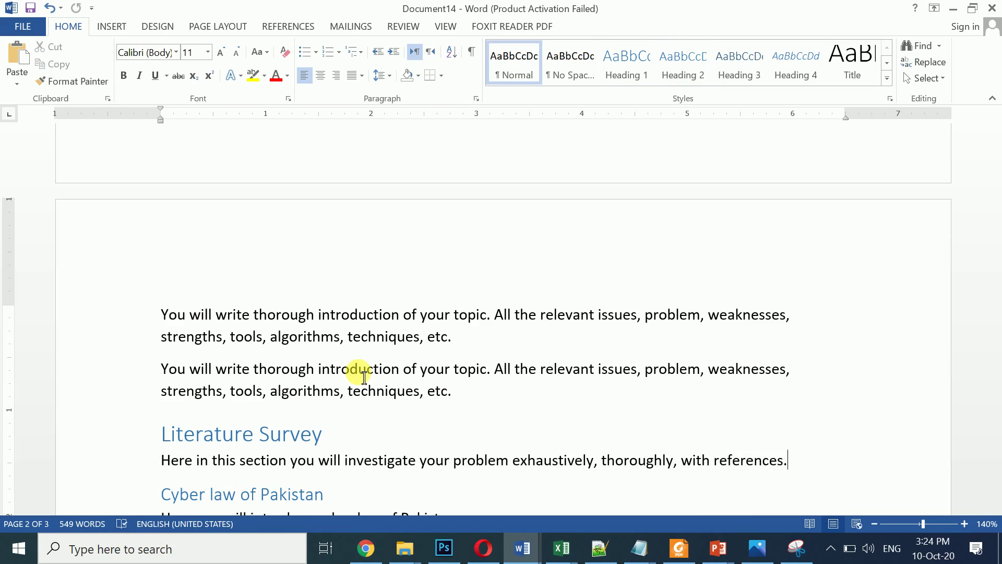
Step: Paste 35 copies of the literature survey sentence below the original and remove the leftover blank line before "Cyber law of Pakistan"
key("Return")
key("ctrl+v")
key("ctrl+v")
key("ctrl+v")
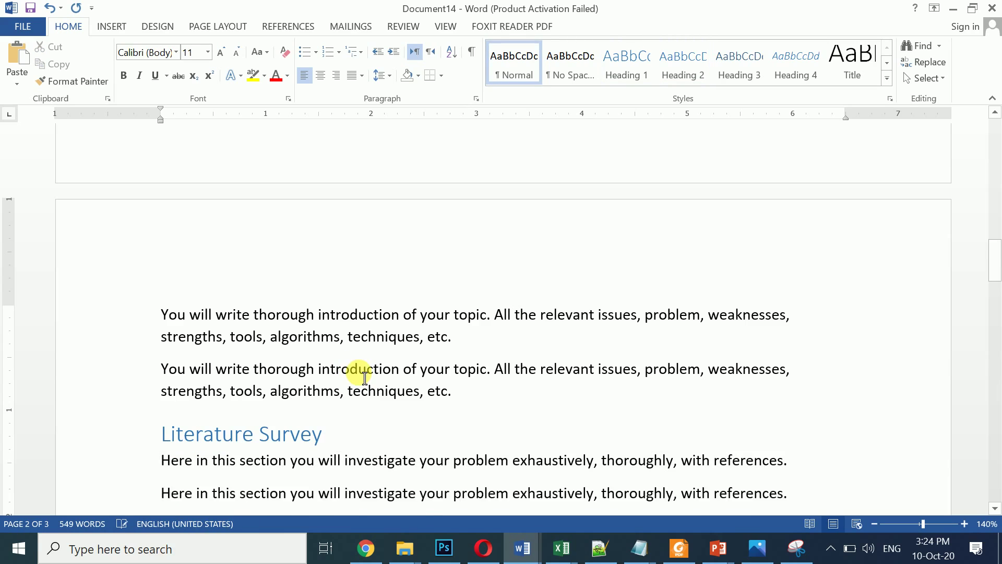
key("ctrl+v")
key("ctrl+v")
key("ctrl+v")
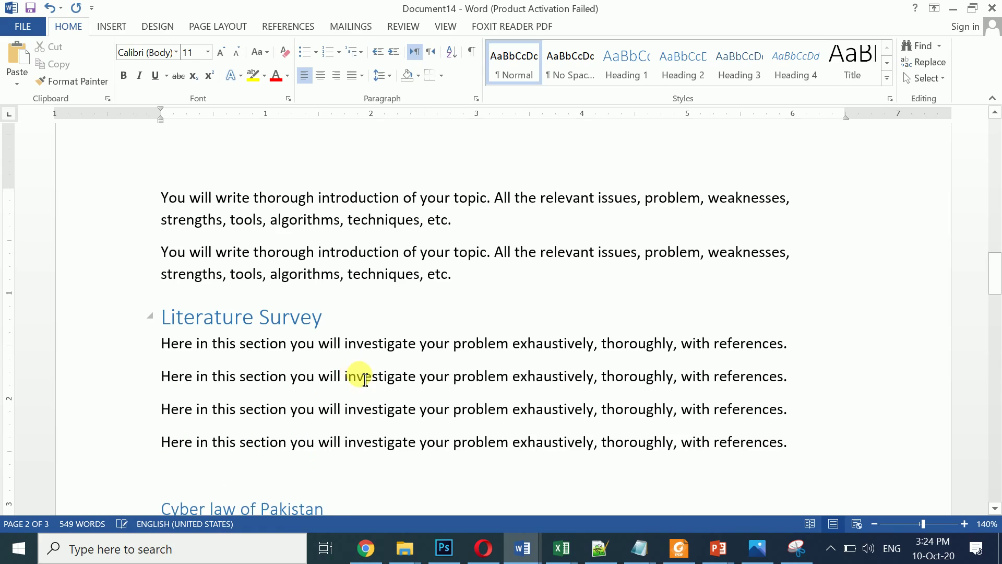
key("ctrl+v")
key("ctrl+v")
key("ctrl+v")
key("ctrl+v")
key("ctrl+v")
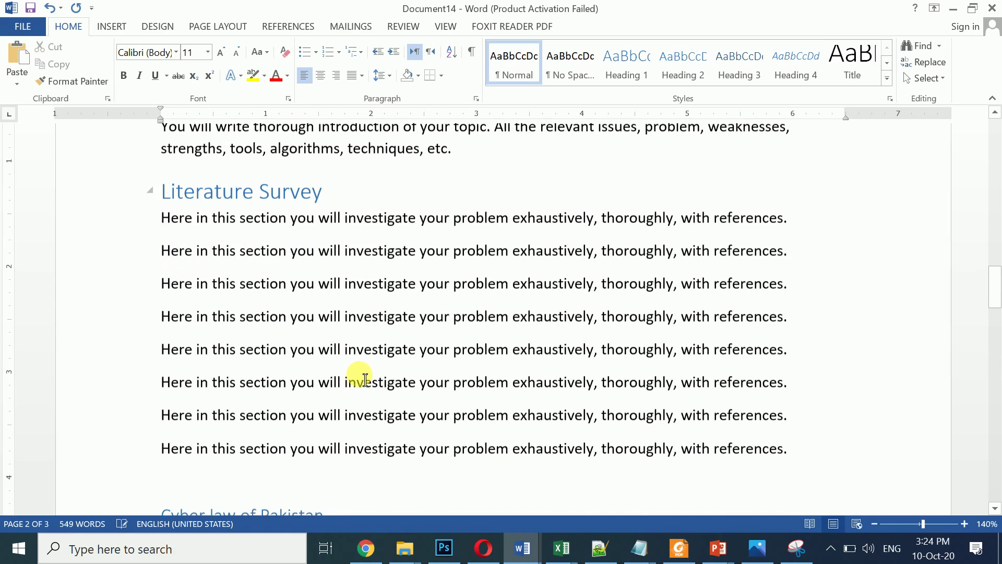
key("ctrl+v")
key("ctrl+v")
key("ctrl+v")
key("ctrl+v")
key("ctrl+v")
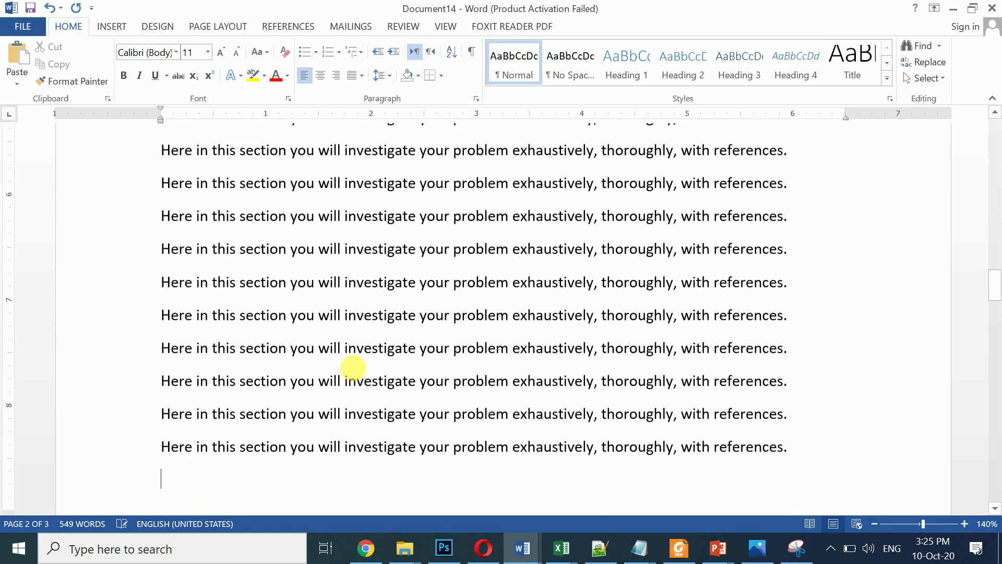
key("ctrl+v")
key("ctrl+v")
key("ctrl+v")
key("ctrl+v")
key("ctrl+v")
key("ctrl+v")
key("ctrl+v")
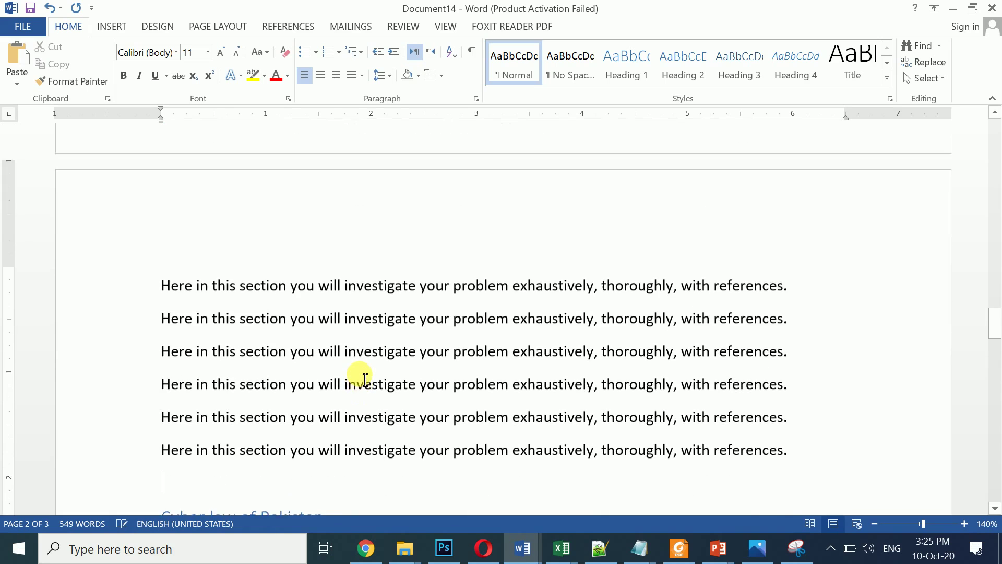
type("Here in this section you will investigate your problem exhaustively, thoroughly, with references.\\n")
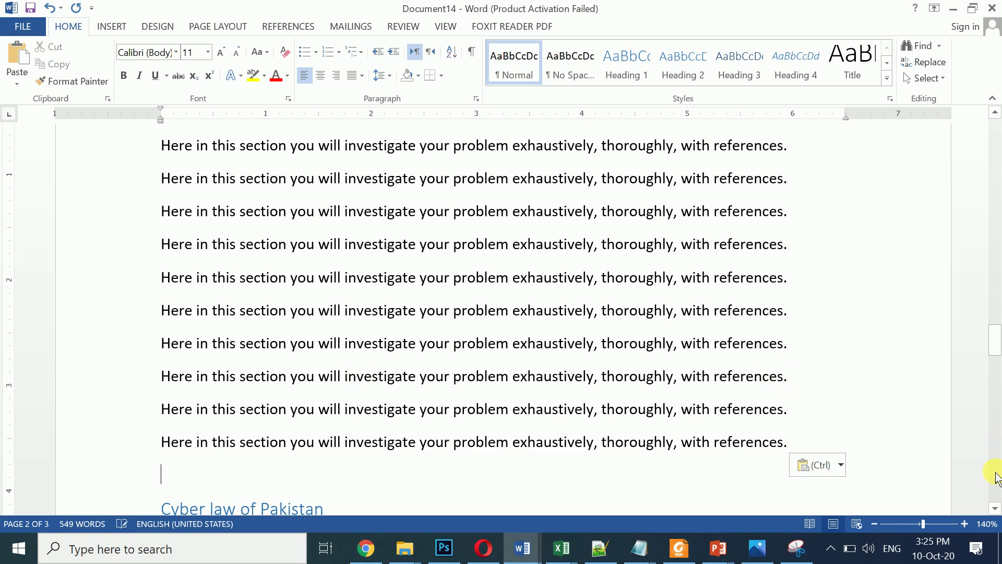
key("Delete")
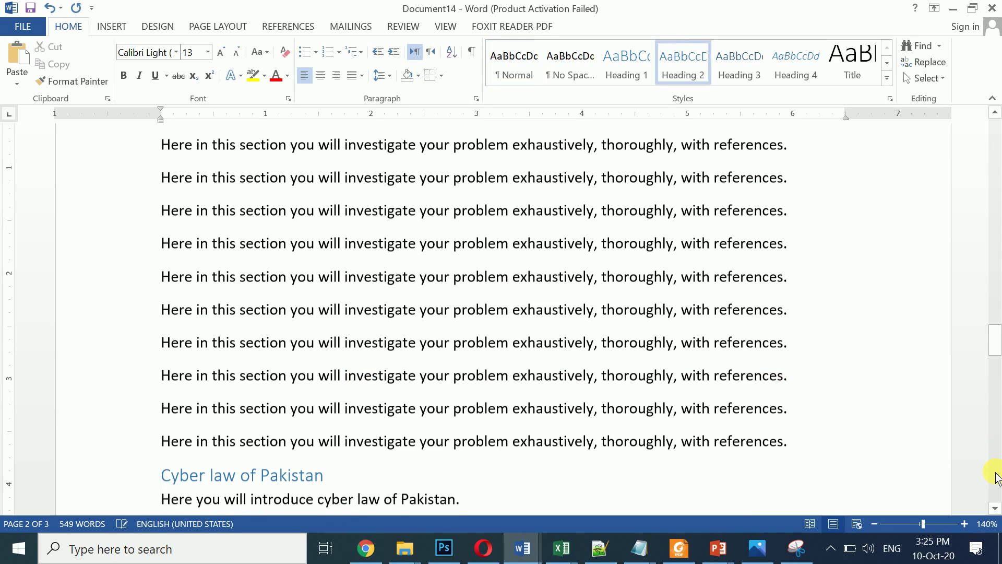
Step: Copy the body sentence under the "Cyber law of Pakistan" heading
key("Down")
key("shift+Down")
key("ctrl+c")
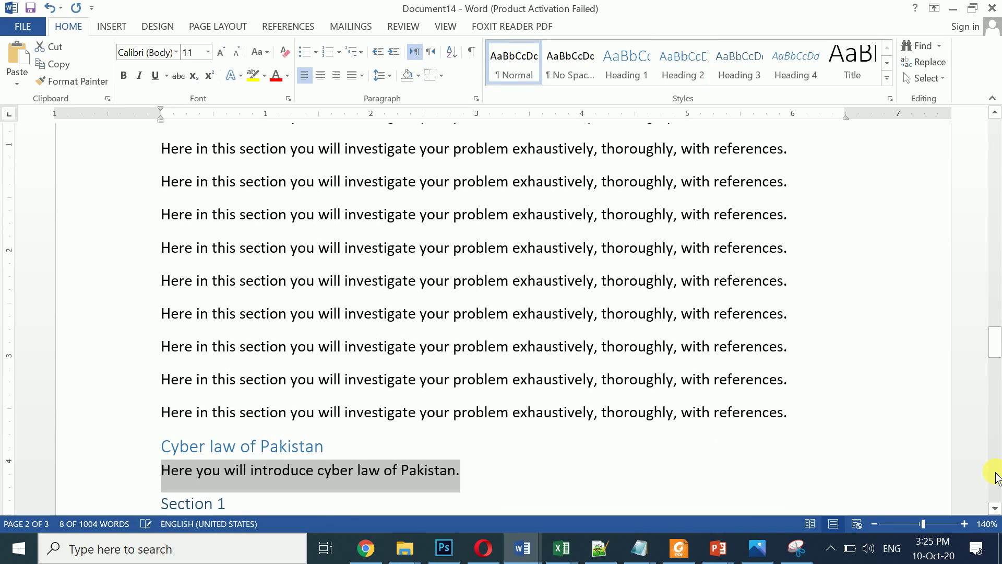
Step: Paste 13 copies of the Pakistan sentence below the original, ahead of the "Section 1" heading
key("Right")
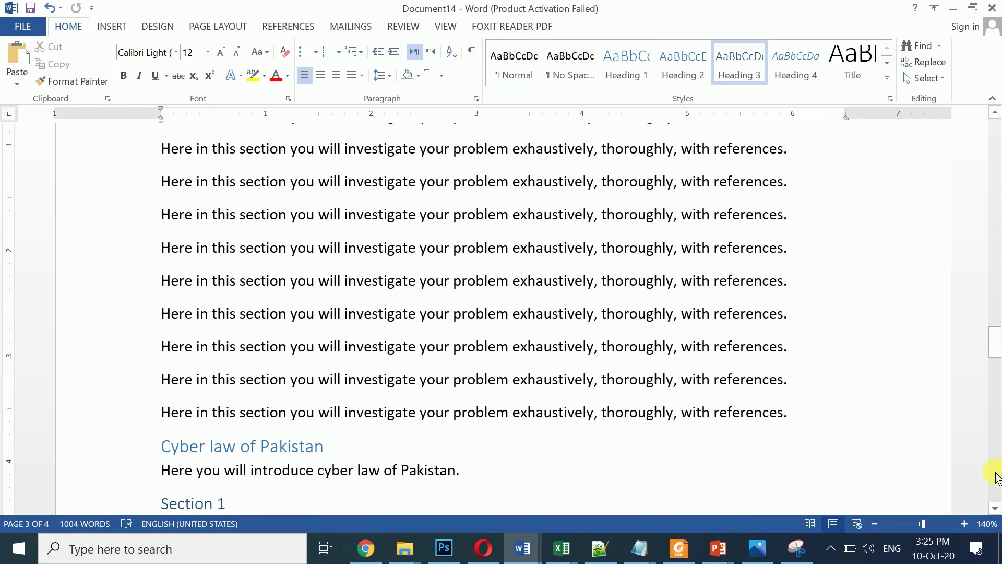
key("Left")
key("Return")
key("ctrl+v")
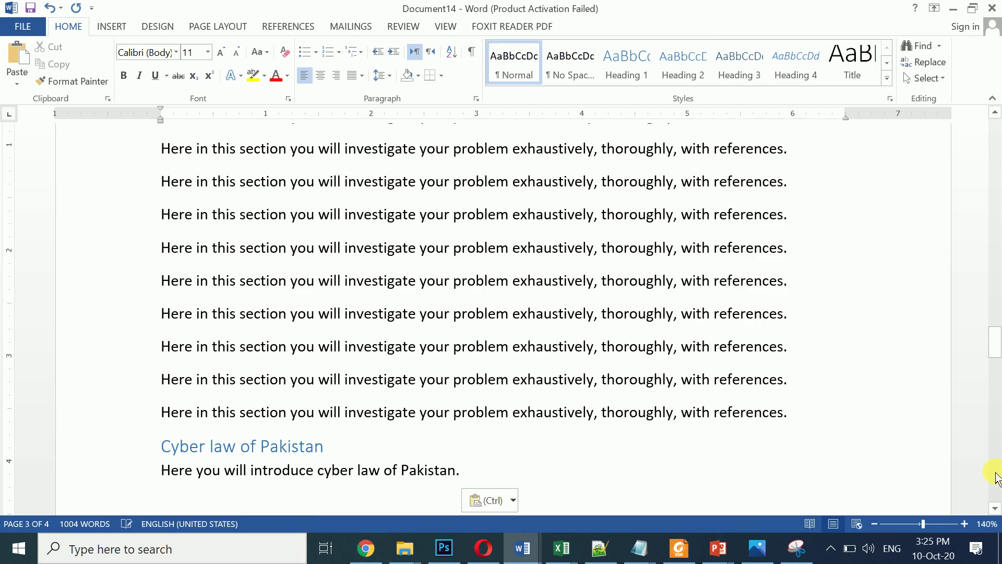
key("ctrl+v")
key("ctrl+v")
key("ctrl+v")
key("ctrl+v")
key("ctrl+v")
key("ctrl+v")
key("ctrl+v")
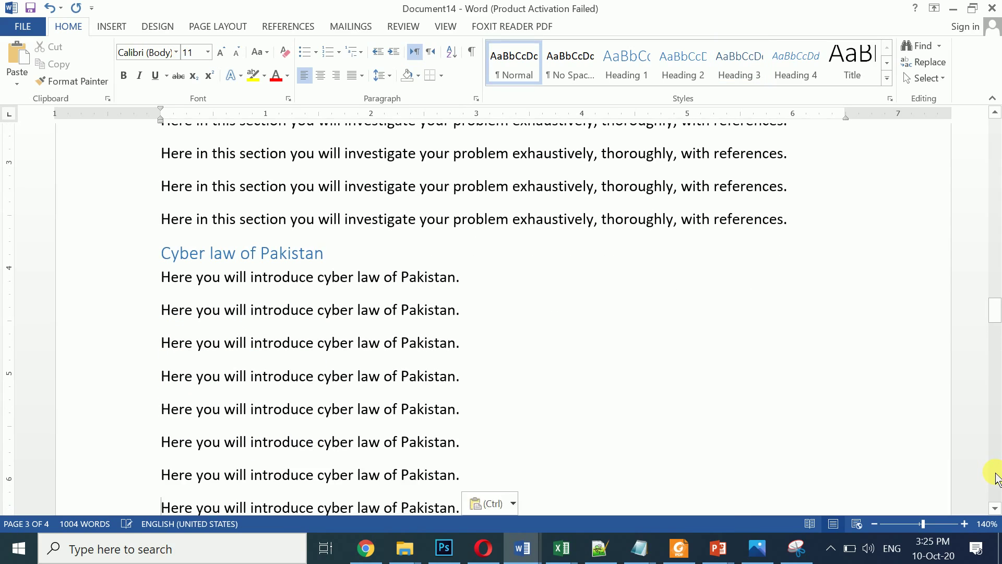
key("ctrl+v")
key("ctrl+v")
key("ctrl+v")
key("ctrl+v")
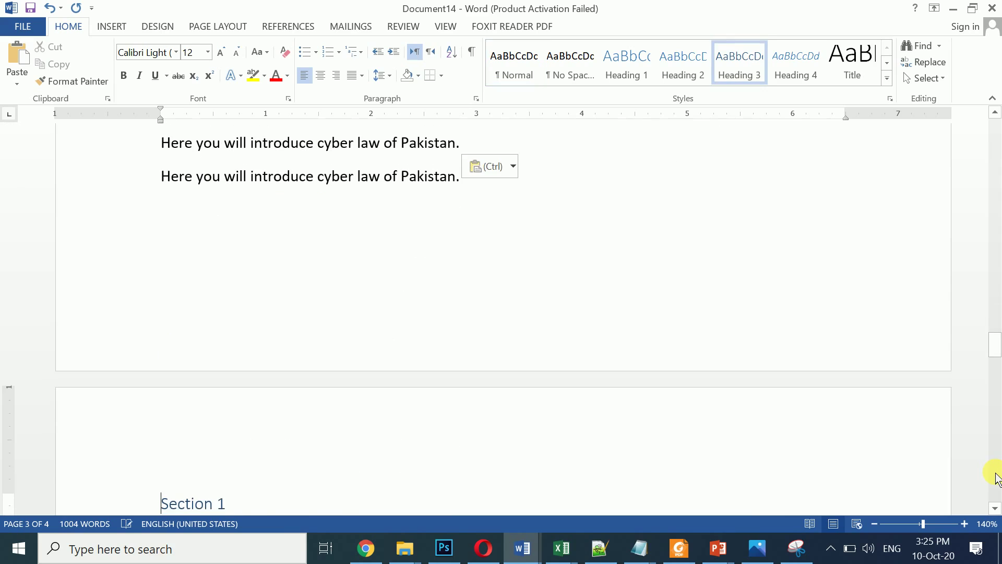
Step: Paste seven copies of the Pakistan sentence in new paragraphs below the body sentence of "Cyber law of India"
key("Down")
key("Down")
key("Down")
key("Down")
key("Down")
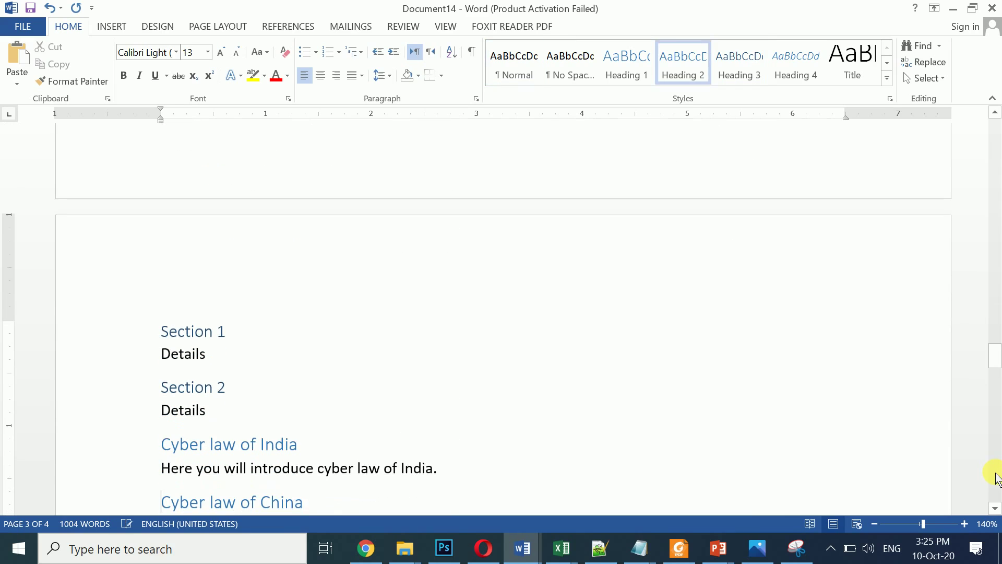
key("Left")
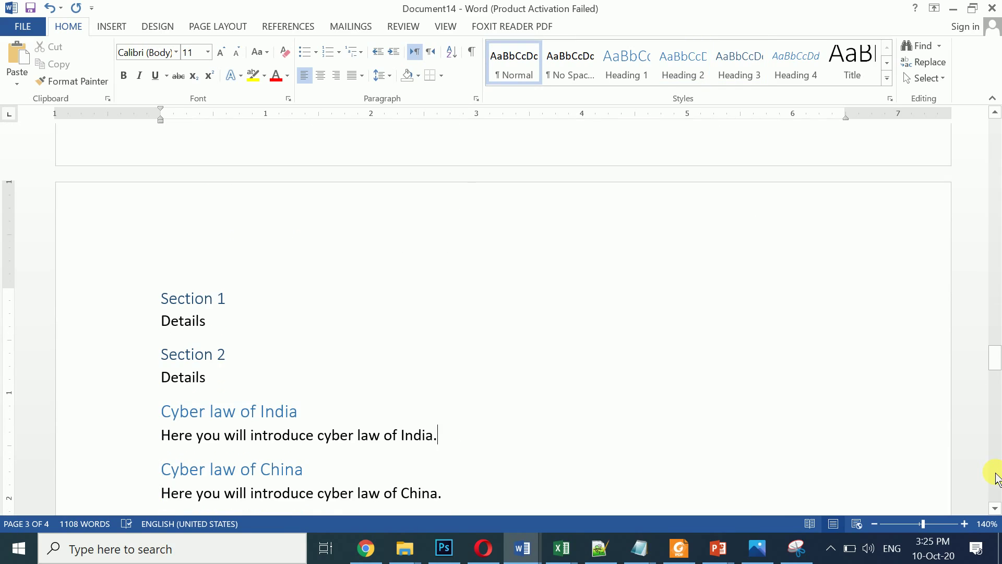
key("Return")
key("ctrl+v")
key("ctrl+v")
key("ctrl+v")
key("ctrl+v")
key("ctrl+v")
key("ctrl+v")
key("ctrl+v")
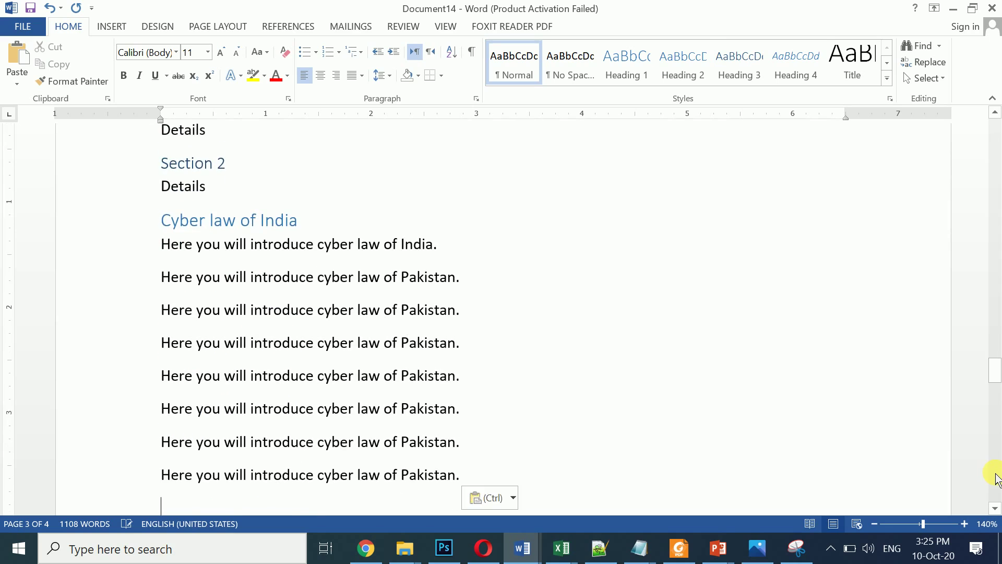
Step: Paste eleven copies of the Pakistan sentence below the body sentence of "Cyber law of China", ahead of "Cyber law of America"
key("Down")
key("Down")
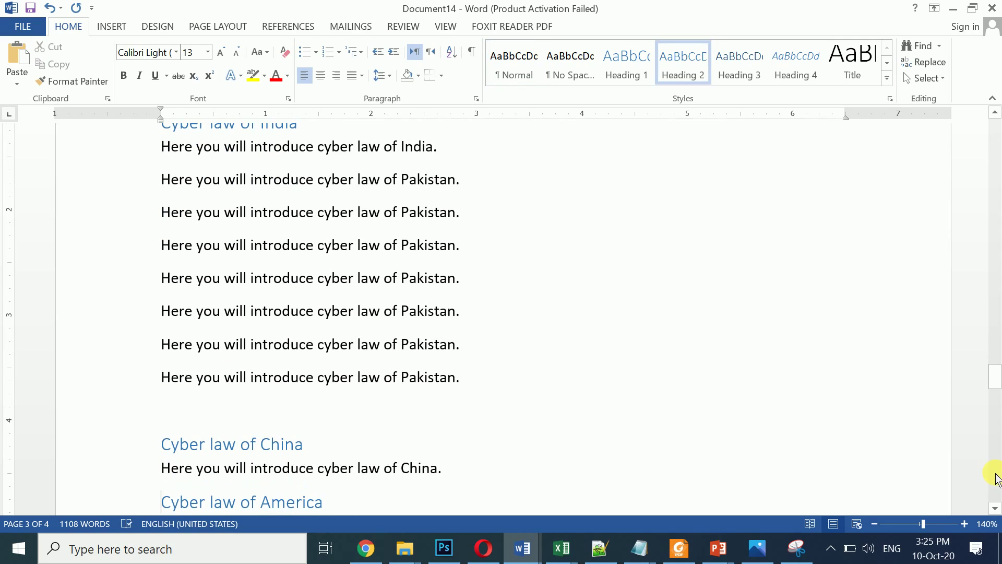
key("Left")
key("ctrl+v")
key("ctrl+v")
key("ctrl+v")
key("ctrl+v")
key("ctrl+v")
key("ctrl+v")
key("ctrl+v")
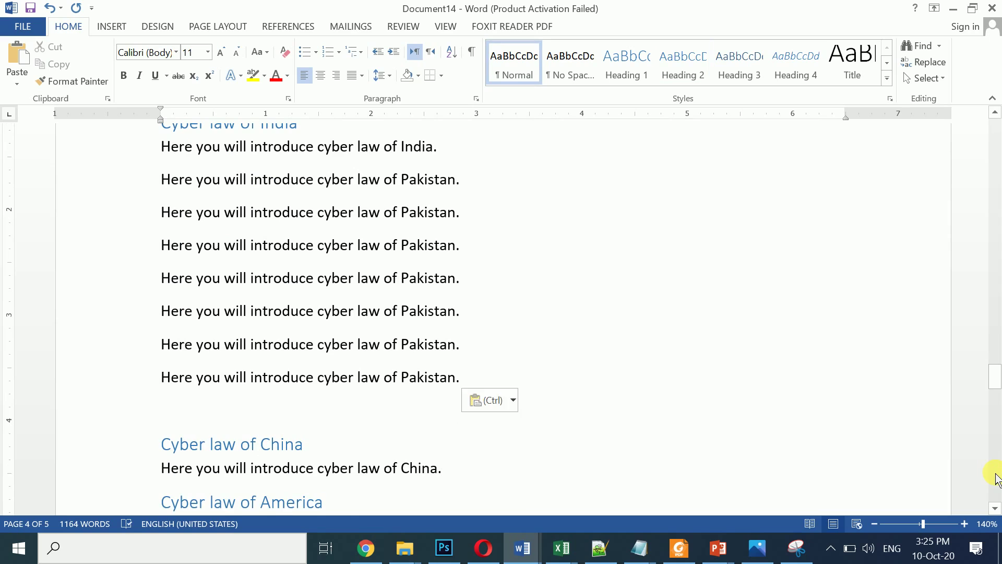
key("ctrl+v")
key("ctrl+v")
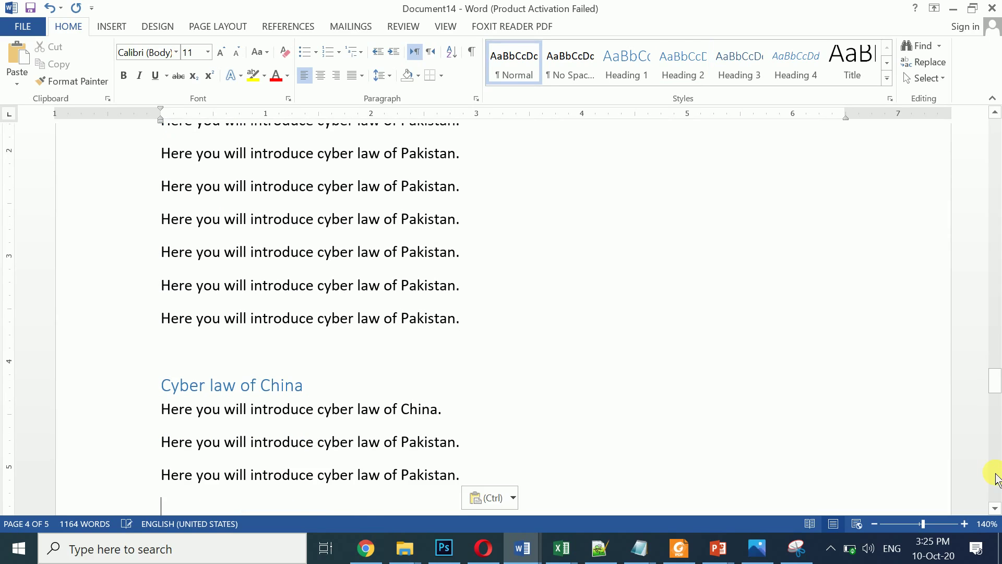
type("Here you will introduce cyber law of Pakistan.")
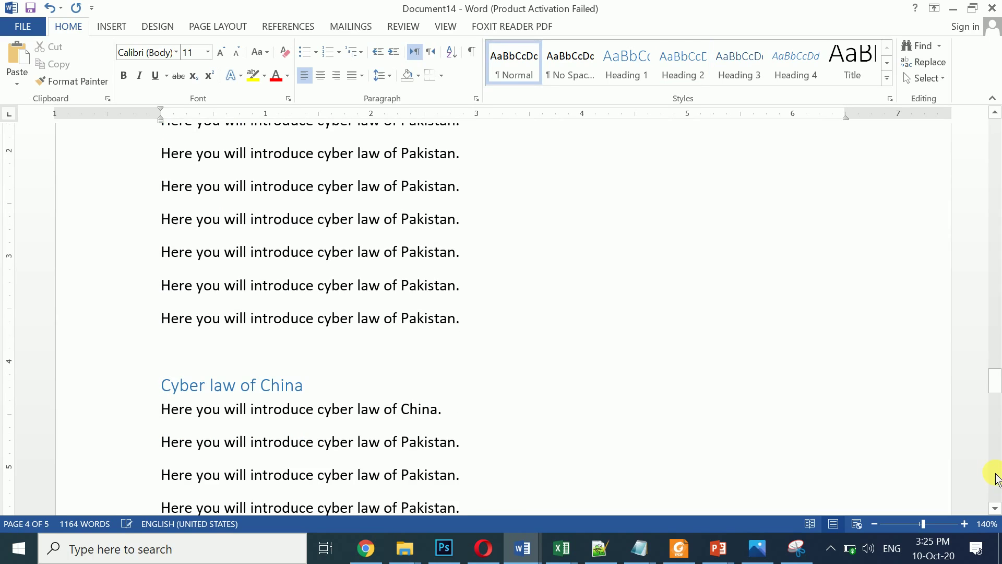
scroll(997, 477, "down", 3)
key("ctrl+v")
key("ctrl+v")
key("ctrl+v")
key("ctrl+v")
key("ctrl+v")
key("ctrl+v")
key("ctrl+v")
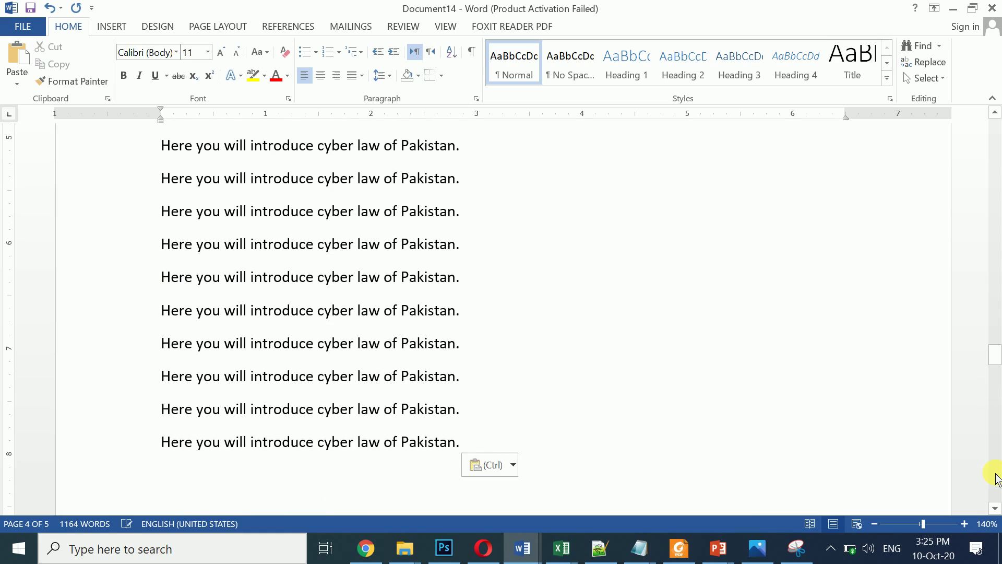
key("Down")
key("Down")
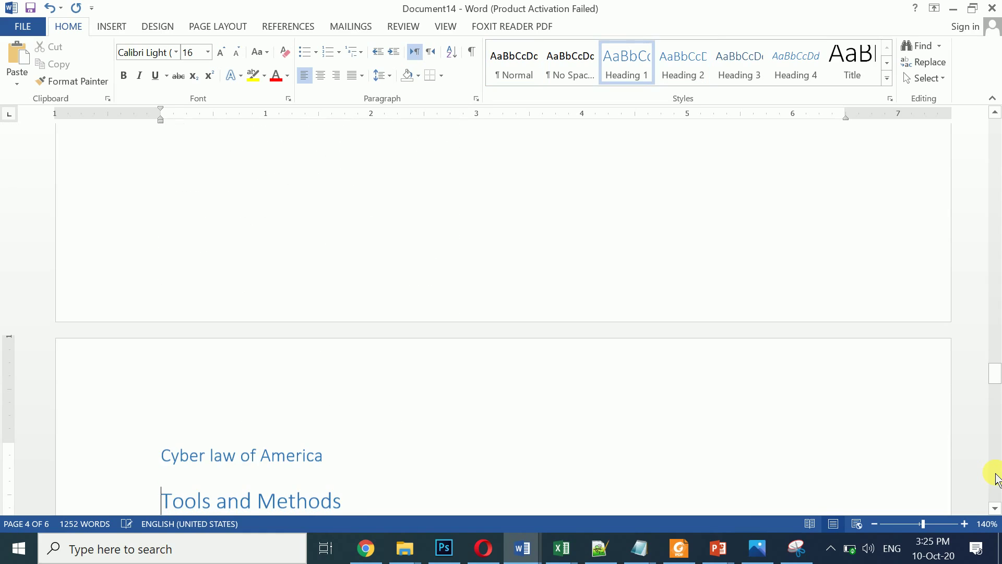
Step: Add a new paragraph below the "Cyber law of America" heading and paste repeated copies of the Pakistan sentence ahead of "Tools and Methods"
key("Left")
key("Return")
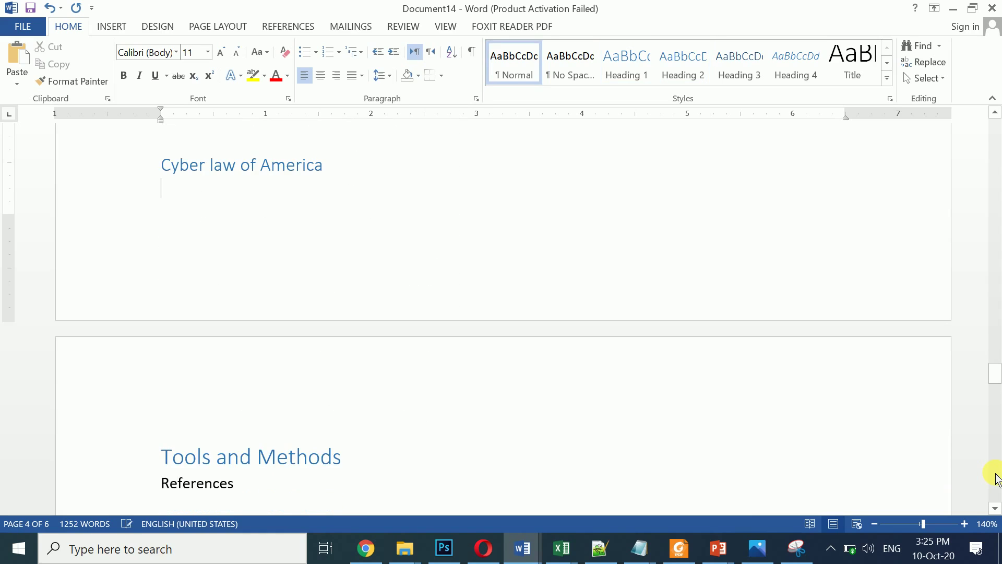
key("ctrl+v")
key("ctrl+v")
key("ctrl+v")
key("ctrl+v")
key("ctrl+v")
key("ctrl+v")
key("ctrl+v")
key("ctrl+v")
key("ctrl+v")
key("ctrl+v")
key("ctrl+v")
key("ctrl+v")
key("ctrl+v")
key("ctrl+v")
key("ctrl+v")
key("ctrl+v")
key("ctrl+v")
key("ctrl+v")
key("ctrl+v")
key("ctrl+v")
key("ctrl+v")
key("ctrl+v")
key("ctrl+v")
key("ctrl+v")
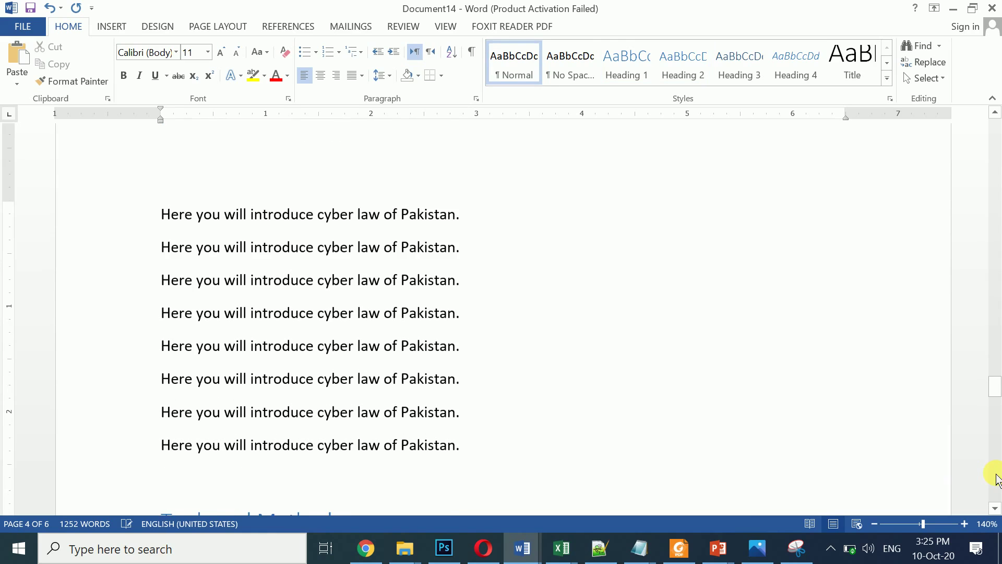
key("ctrl+v")
key("ctrl+v")
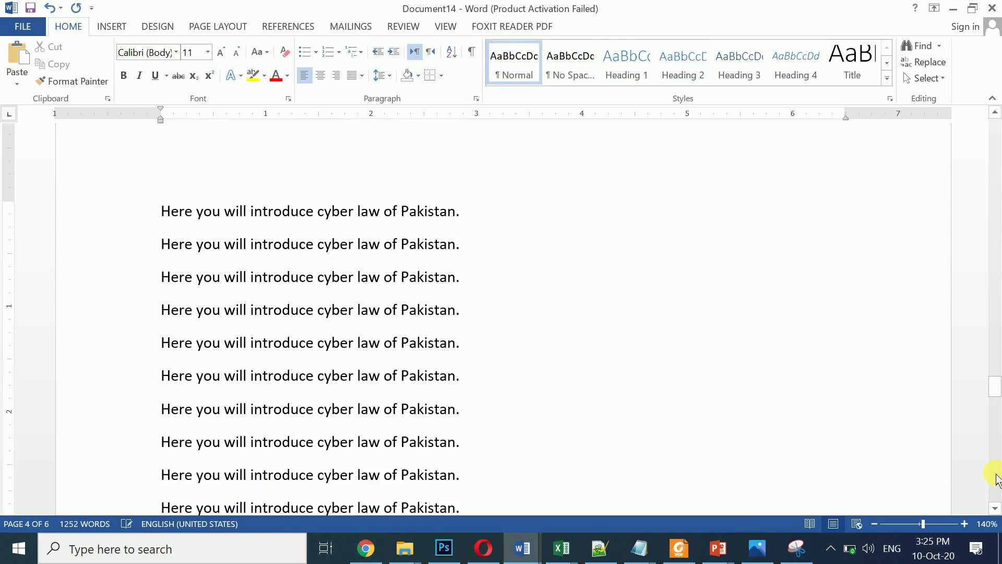
key("ctrl+v")
key("ctrl+v")
key("ctrl+v")
key("ctrl+v")
key("ctrl+v")
Step: Apply the Heading 1 style to the "References" line below "Tools and Methods"
key("Down")
key("Down")
key("Down")
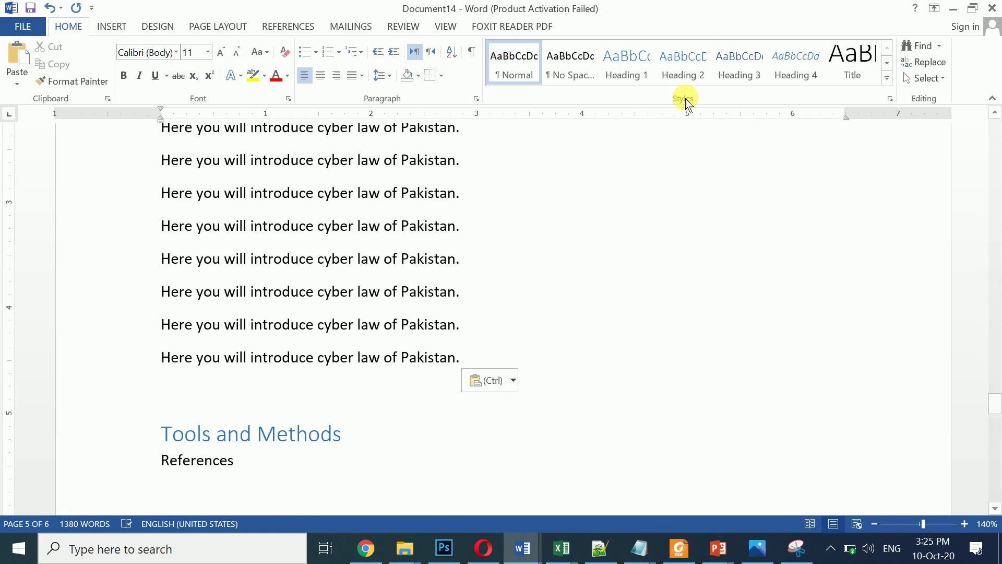
left_click(637, 76)
Step: Update the entire table of contents at the end of the document and review its entries down to References
key("Down")
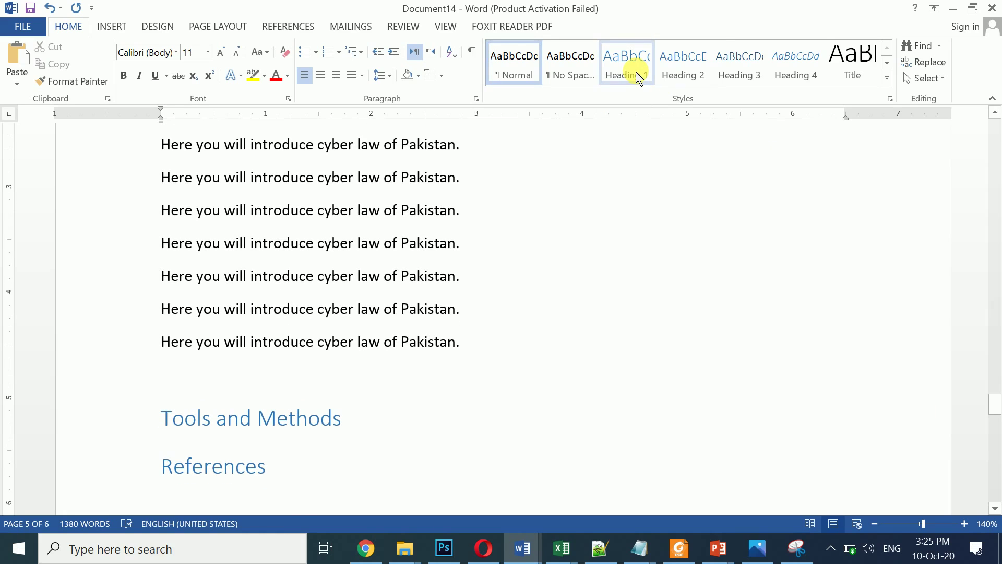
key("Down")
key("Down")
key("Down")
key("Down")
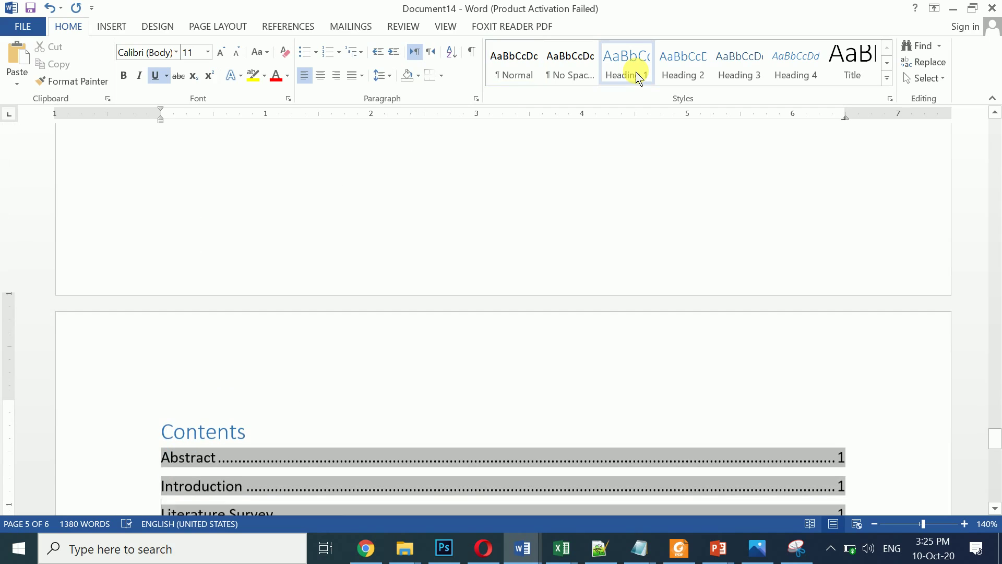
key("Down")
key("Down")
key("Down")
key("Down")
key("Down")
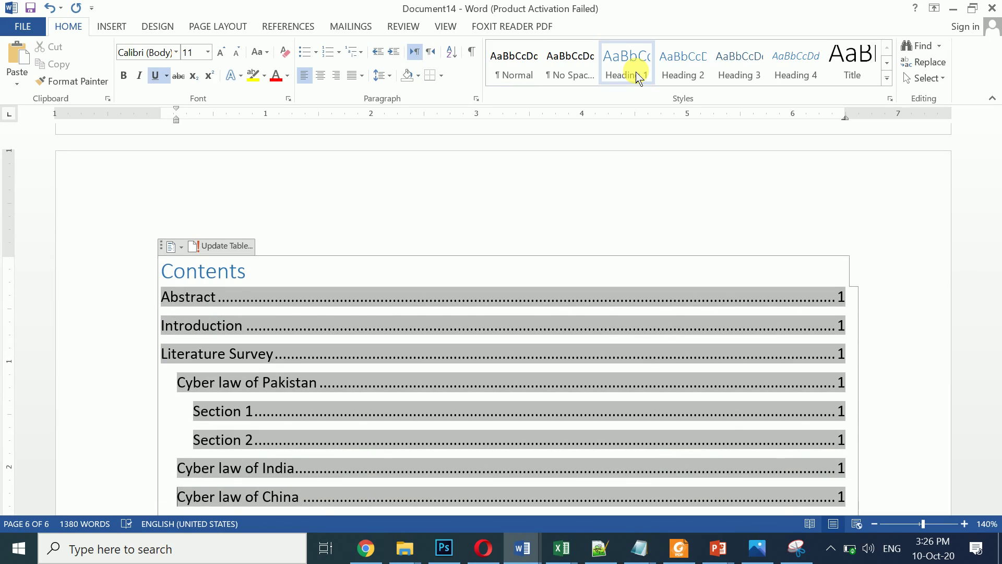
left_click(221, 271)
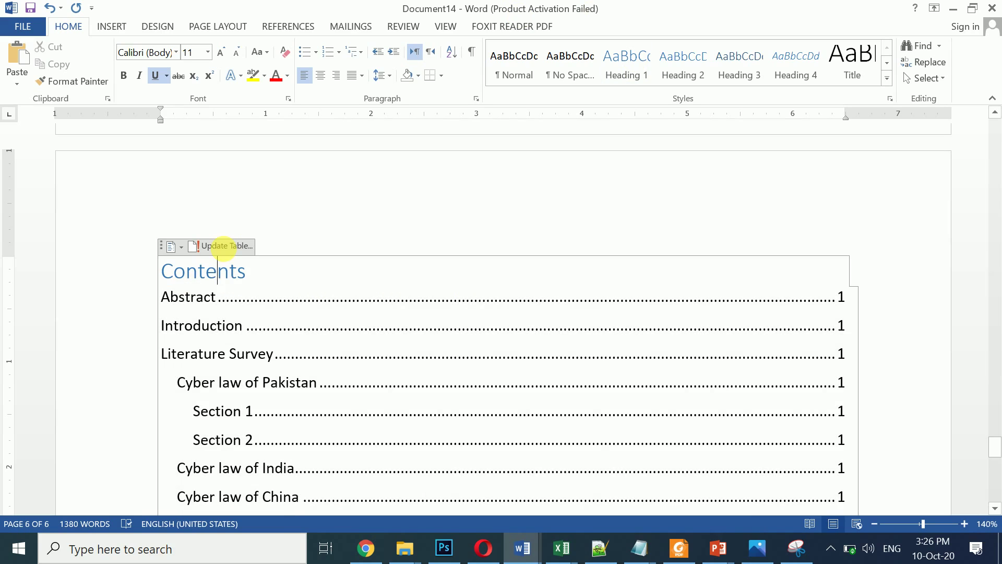
left_click(224, 246)
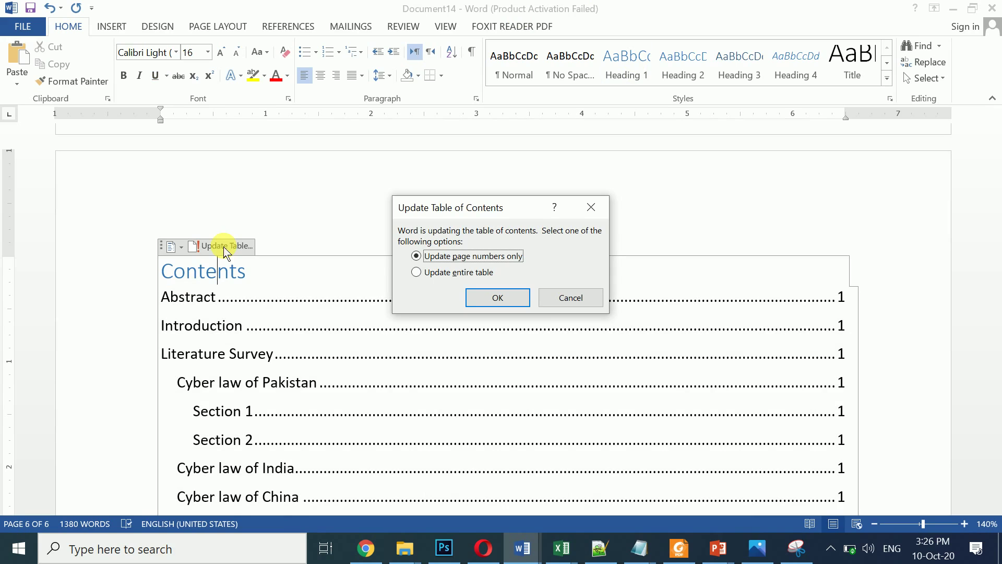
left_click(416, 272)
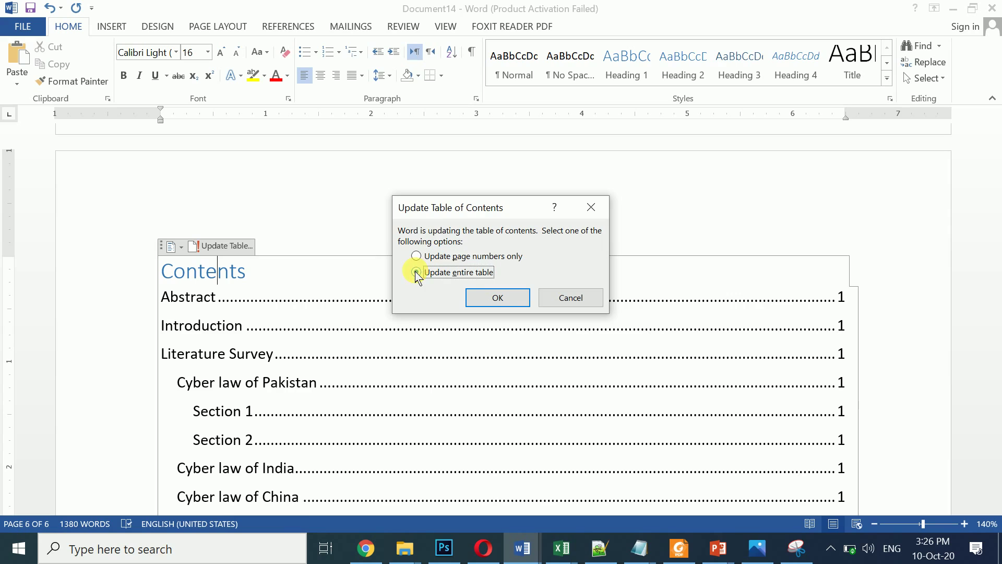
left_click(476, 301)
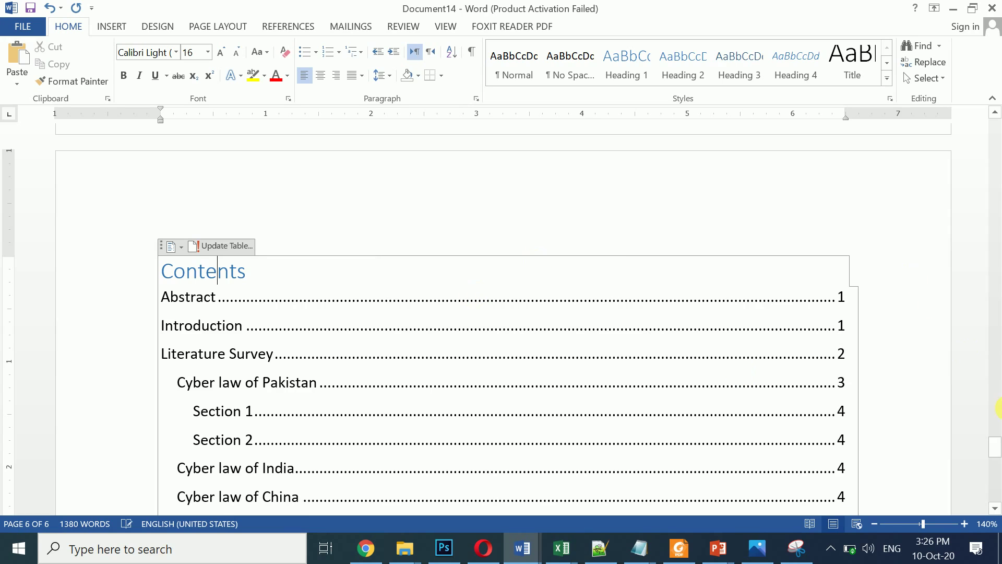
left_click(996, 509)
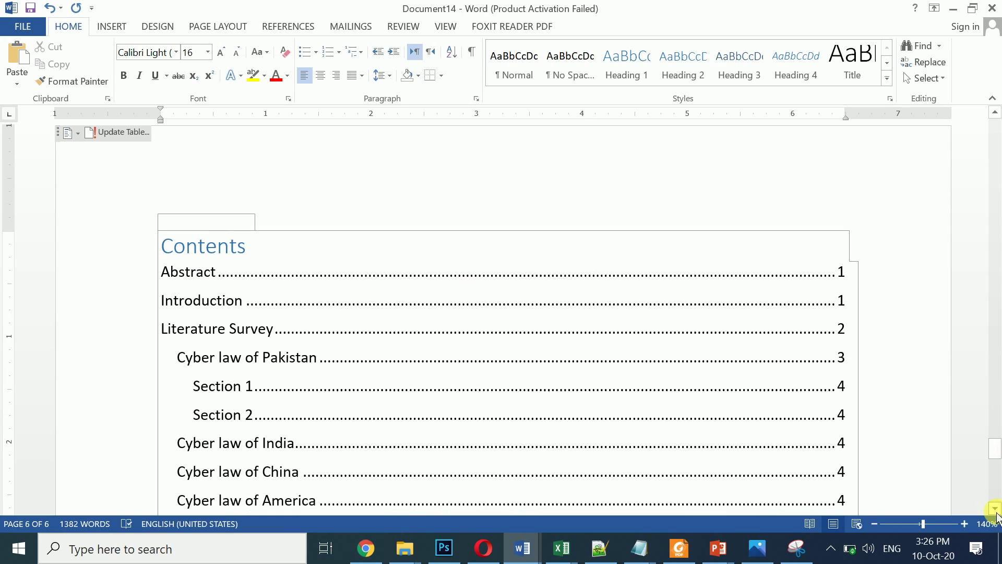
left_click(995, 510)
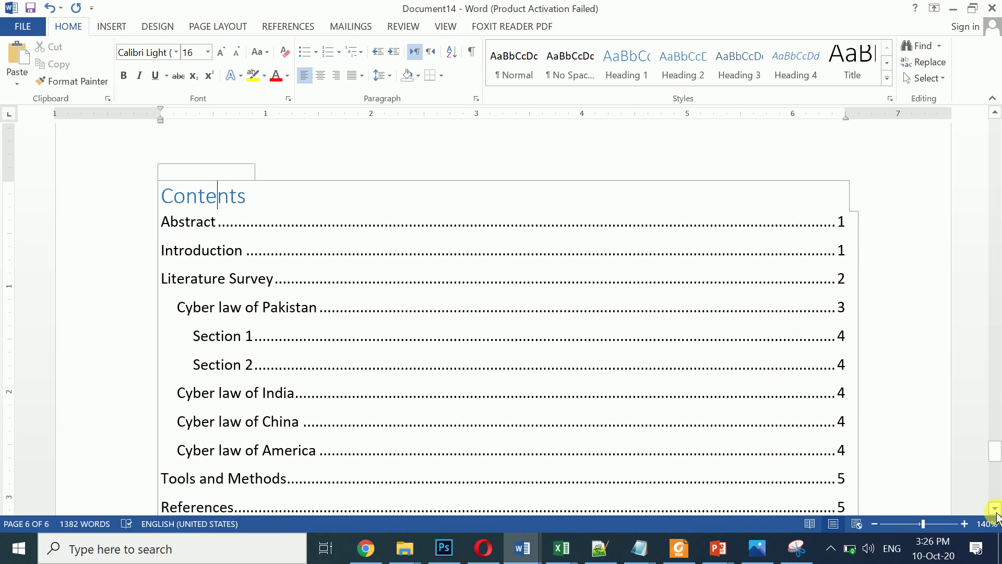
left_click(995, 510)
left_click(995, 510)
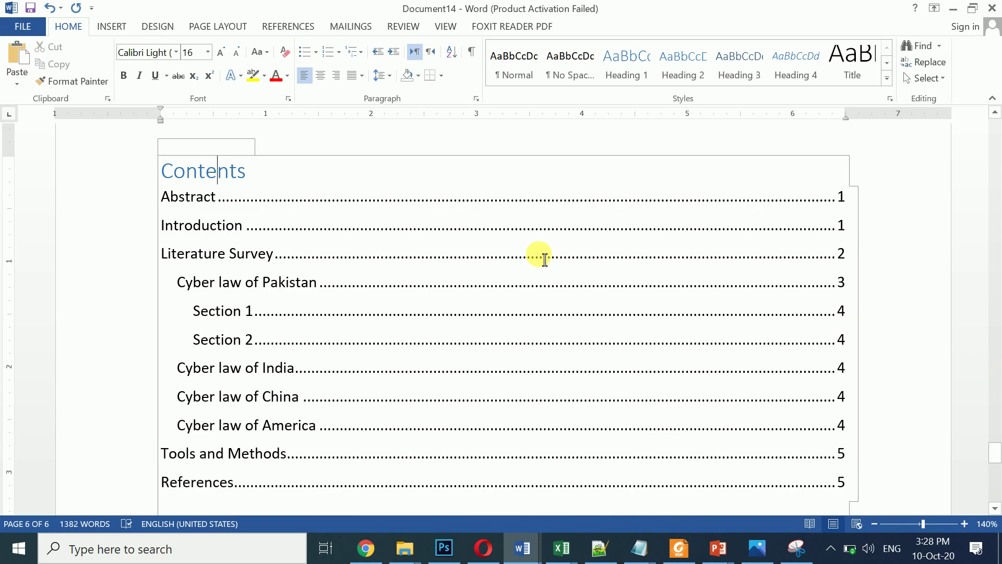
Step: Insert page numbers in the Accent Bar 1 design at the top of the page, starting from the first page's header, and return to the body text
left_click(113, 28)
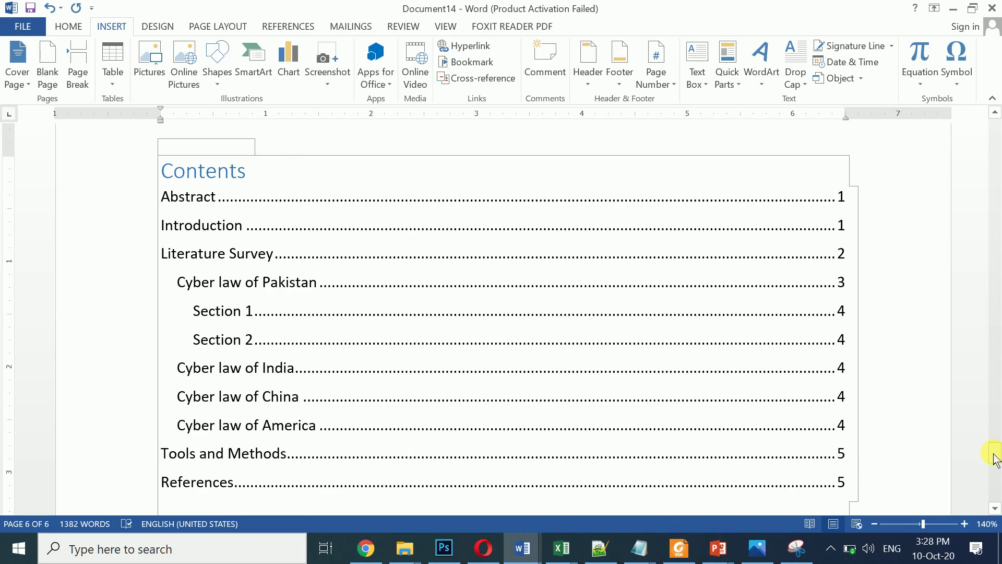
left_click_drag(992, 450, 1000, 513)
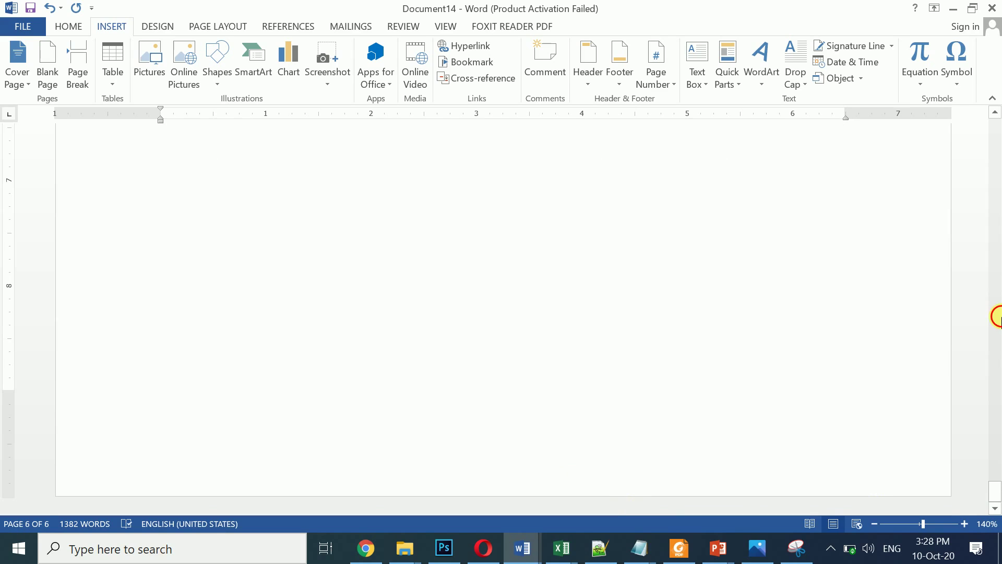
scroll(991, 465, "up", 8)
left_click_drag(994, 476, 984, 81)
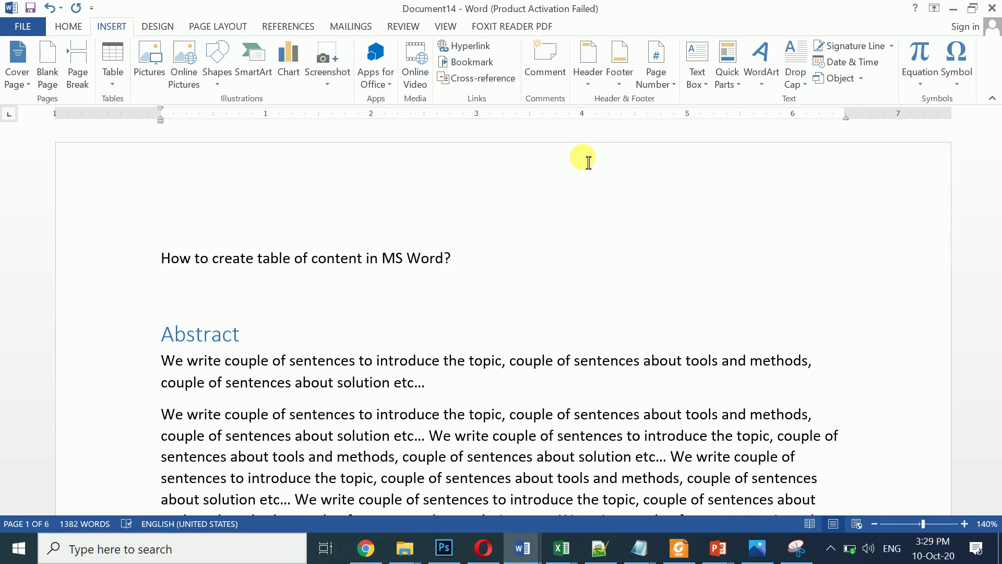
double_click(588, 162)
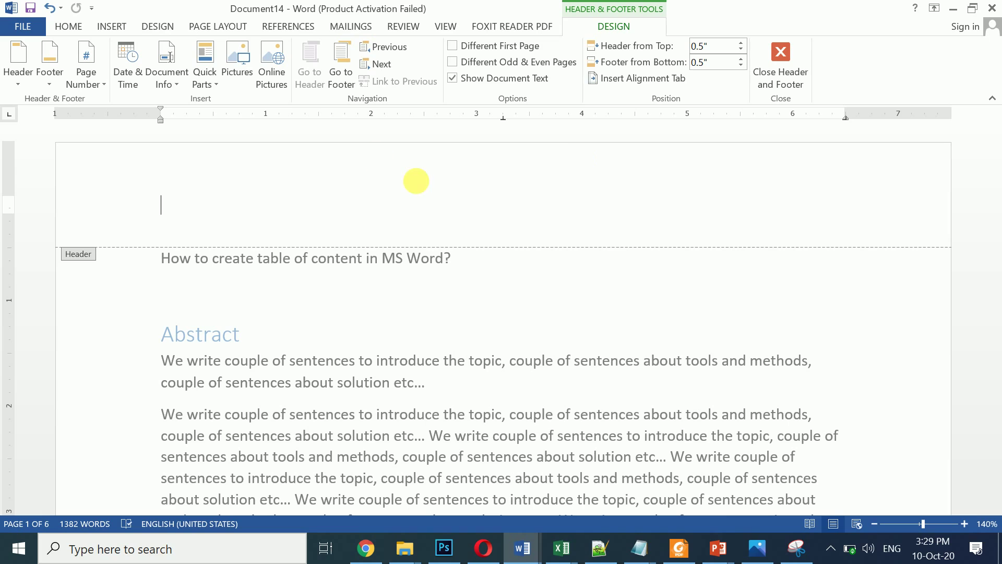
left_click(120, 29)
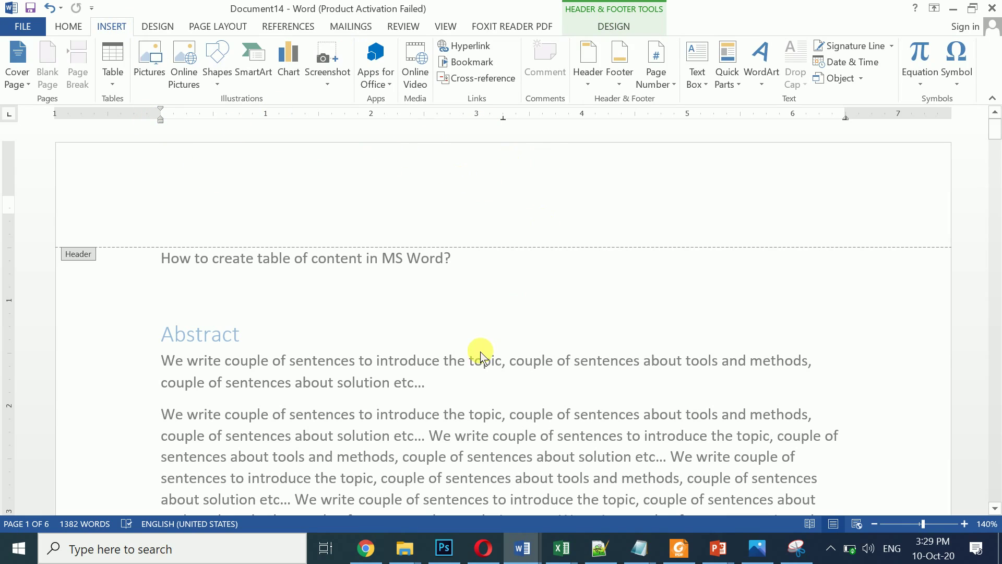
left_click(669, 90)
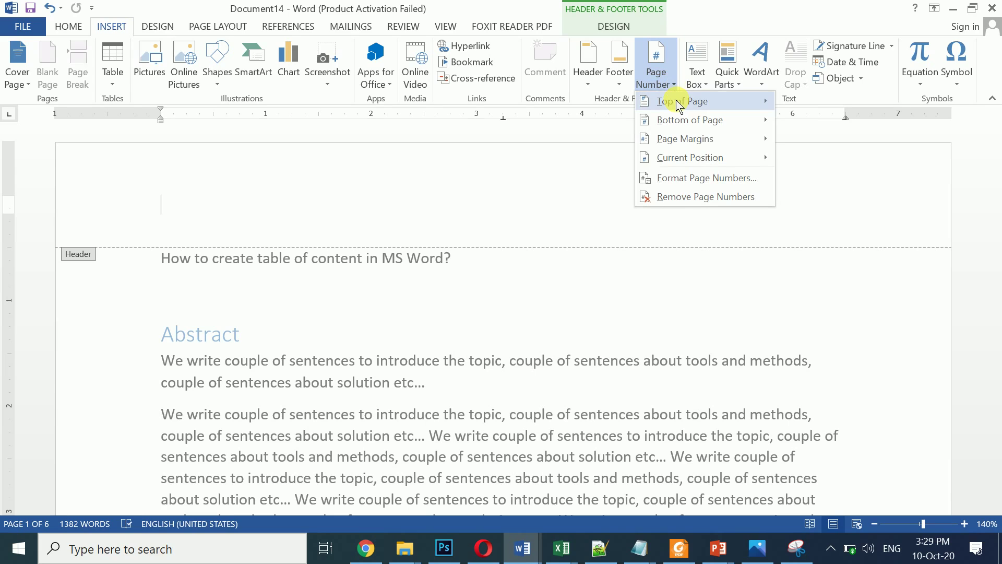
mouse_move(679, 104)
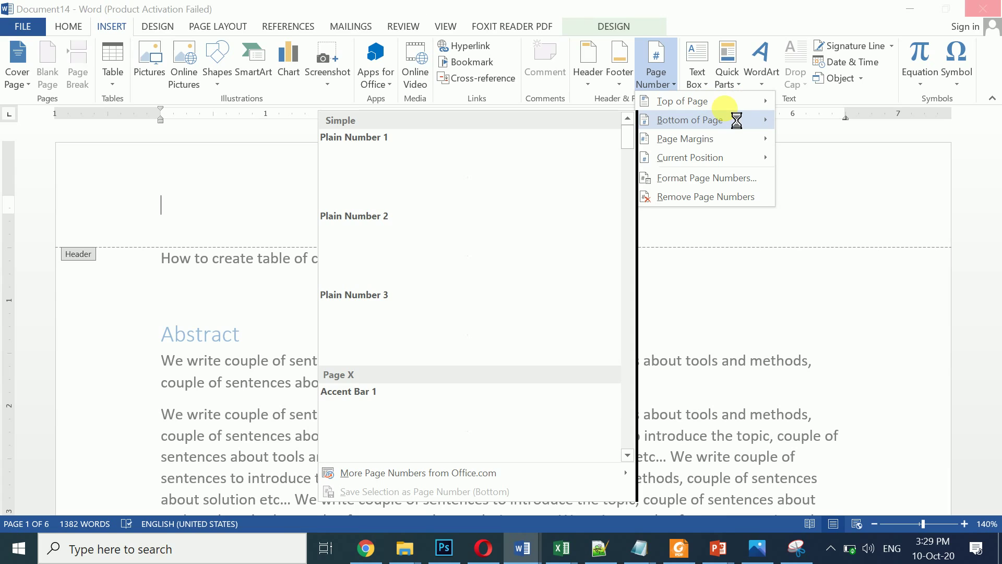
mouse_move(730, 106)
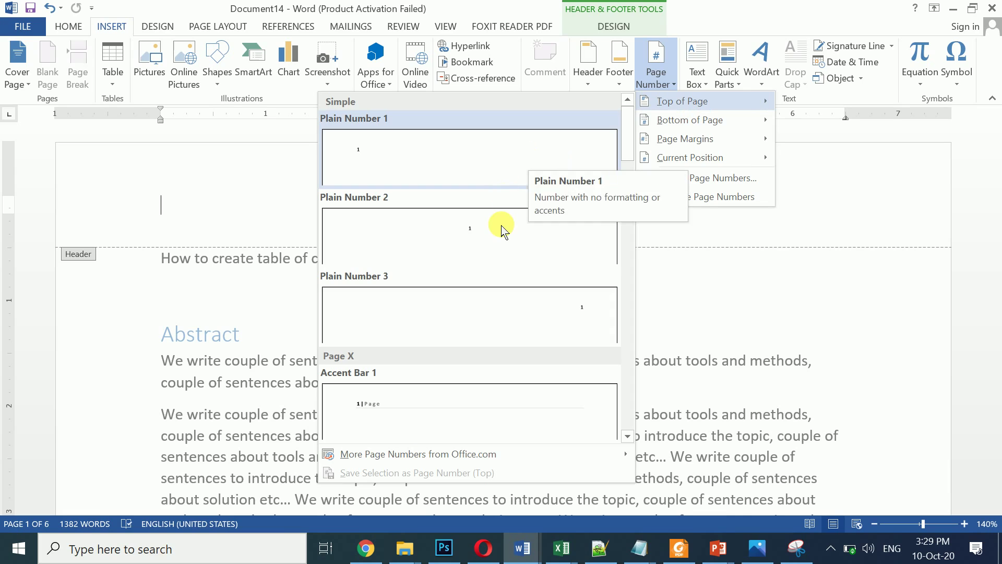
left_click(468, 411)
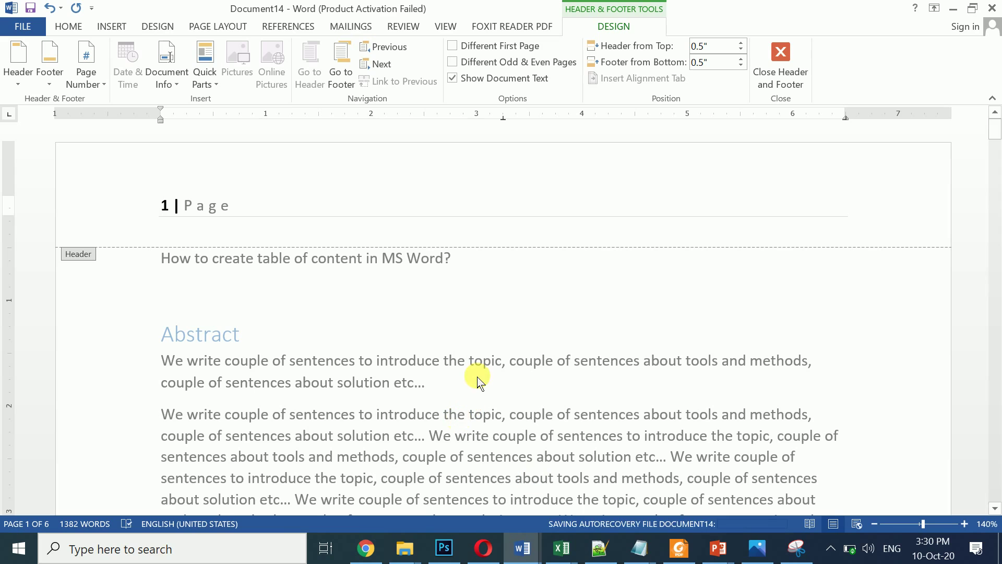
double_click(429, 368)
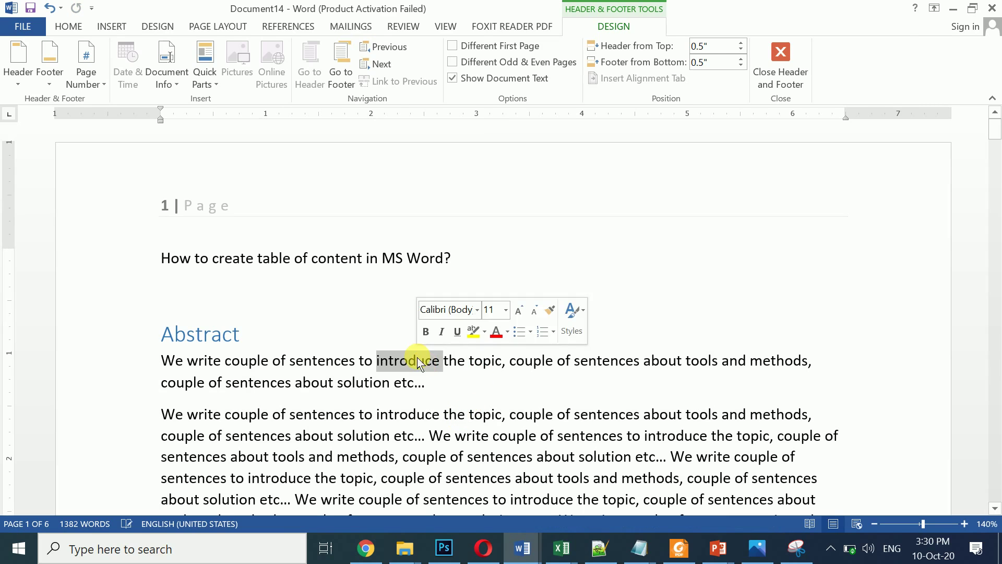
left_click(241, 385)
scroll(245, 387, "down", 3)
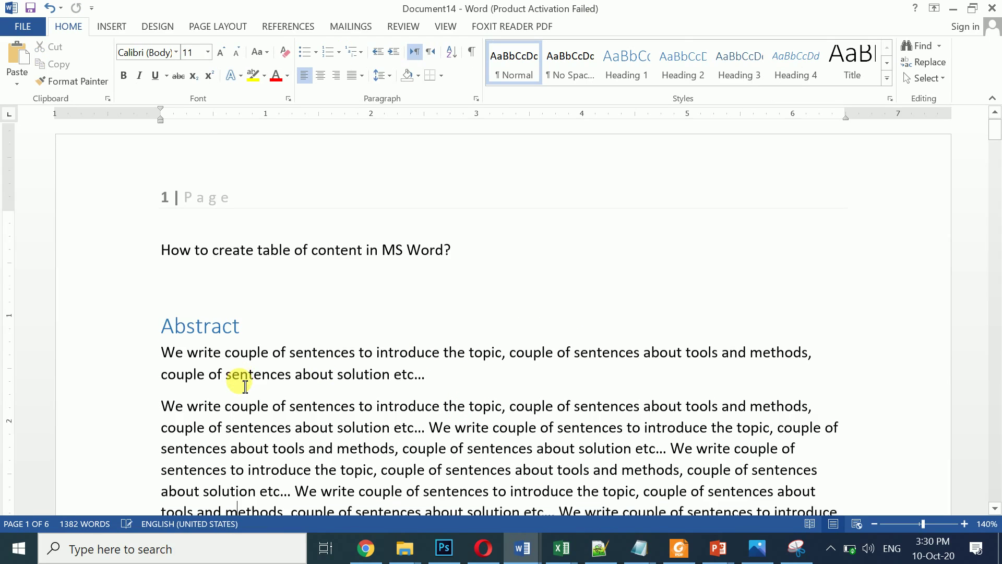